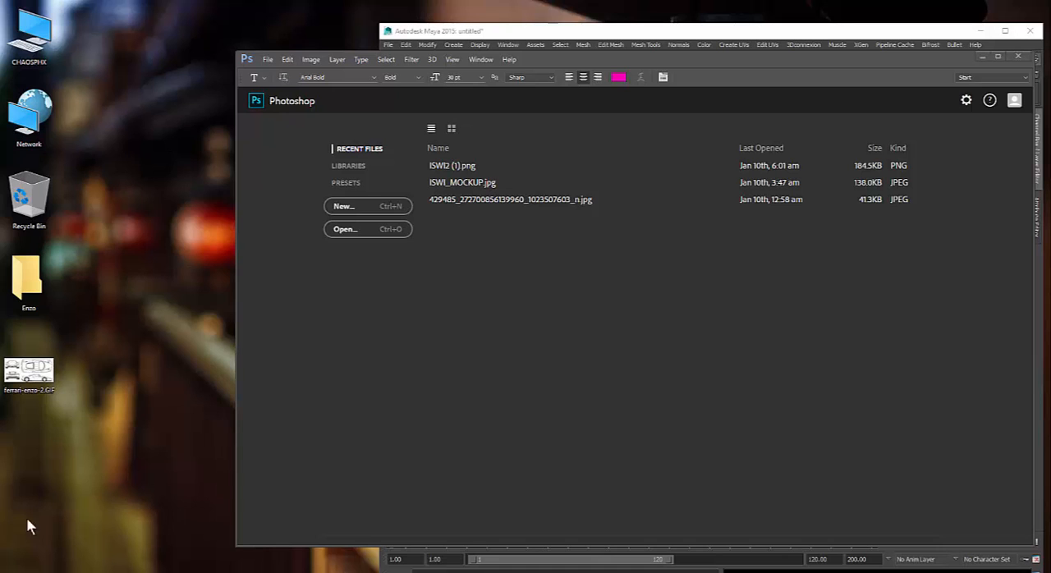
- Open the ferrari-enzo-2.GIF blueprint from the desktop in Photoshop
right_click(24, 384)
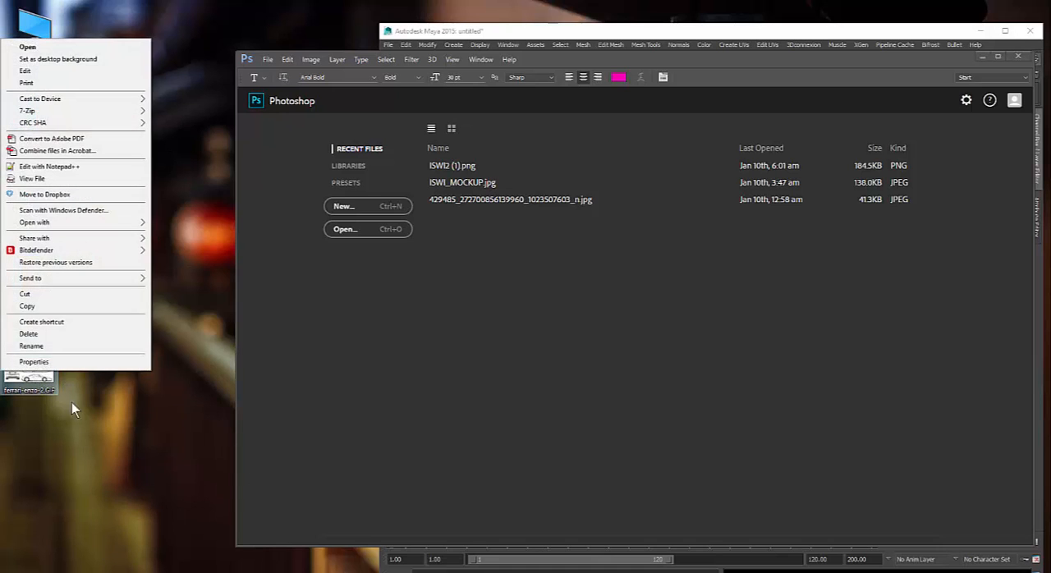
left_click(106, 408)
left_click_drag(28, 373, 378, 236)
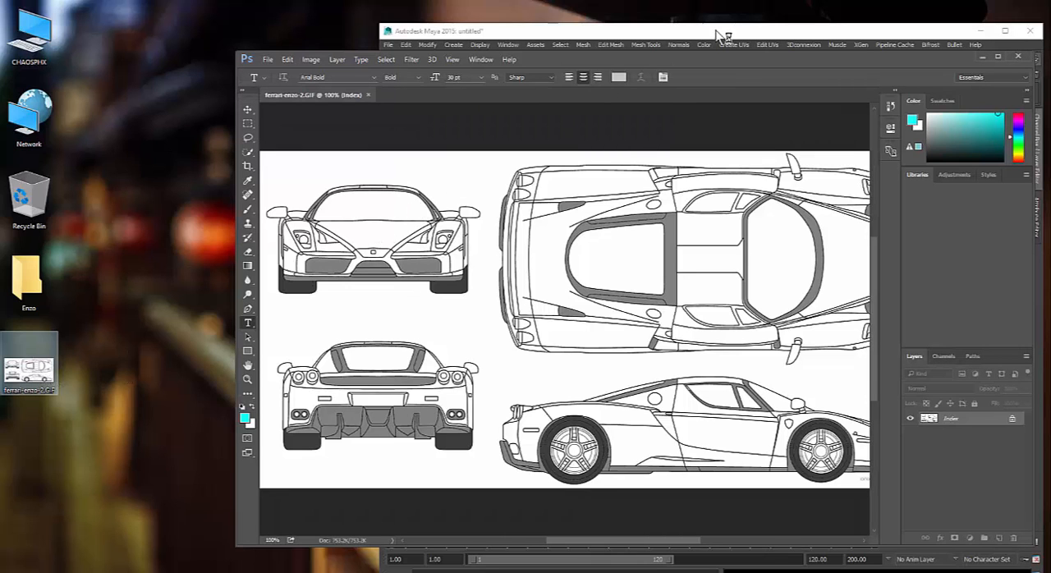
- Reposition and widen the Photoshop window to show the whole blueprint, and minimize the Creative Cloud sign-in window
left_click_drag(702, 56, 562, 7)
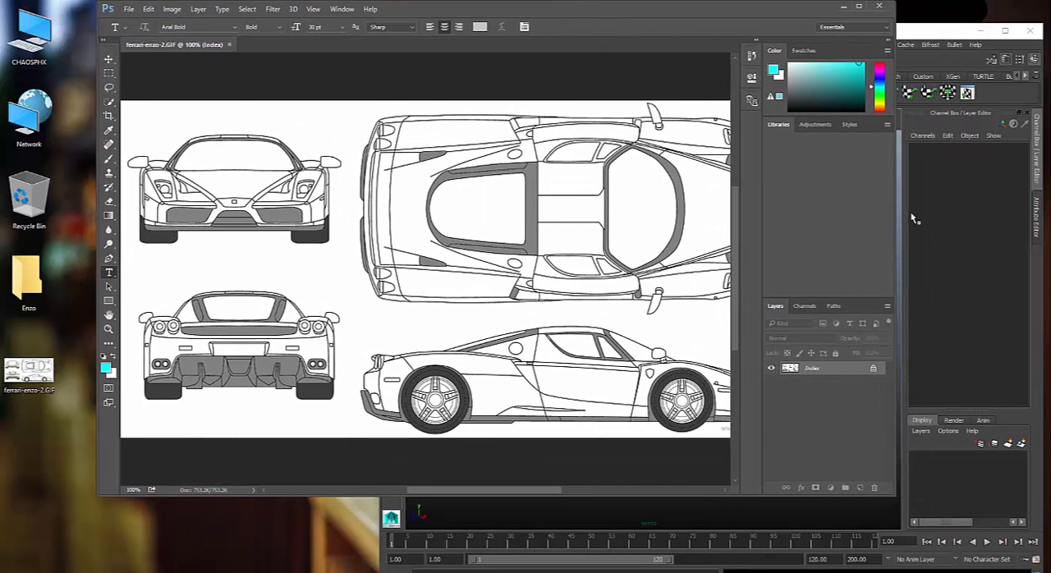
left_click_drag(894, 210, 990, 215)
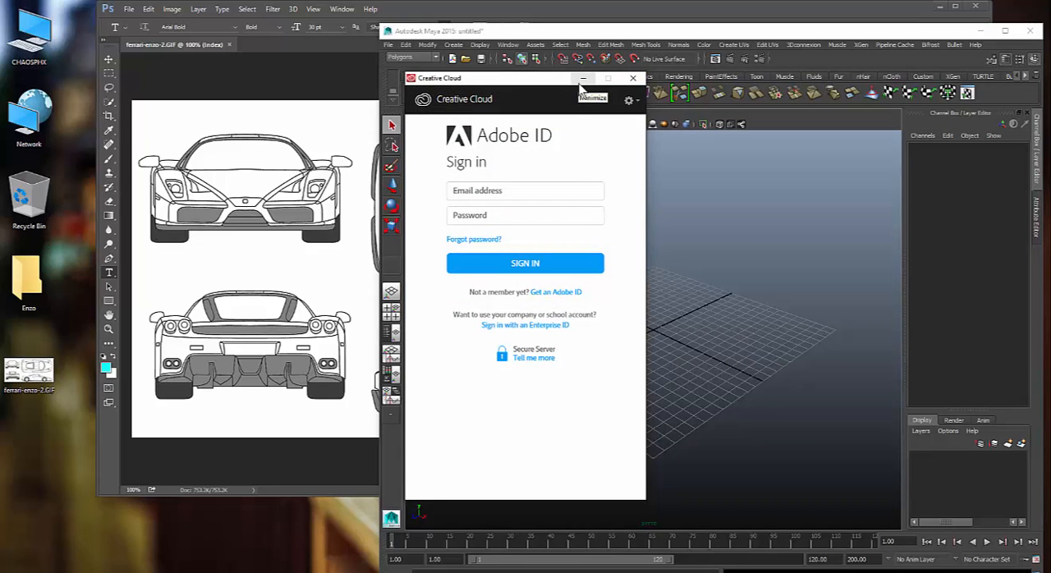
left_click(583, 79)
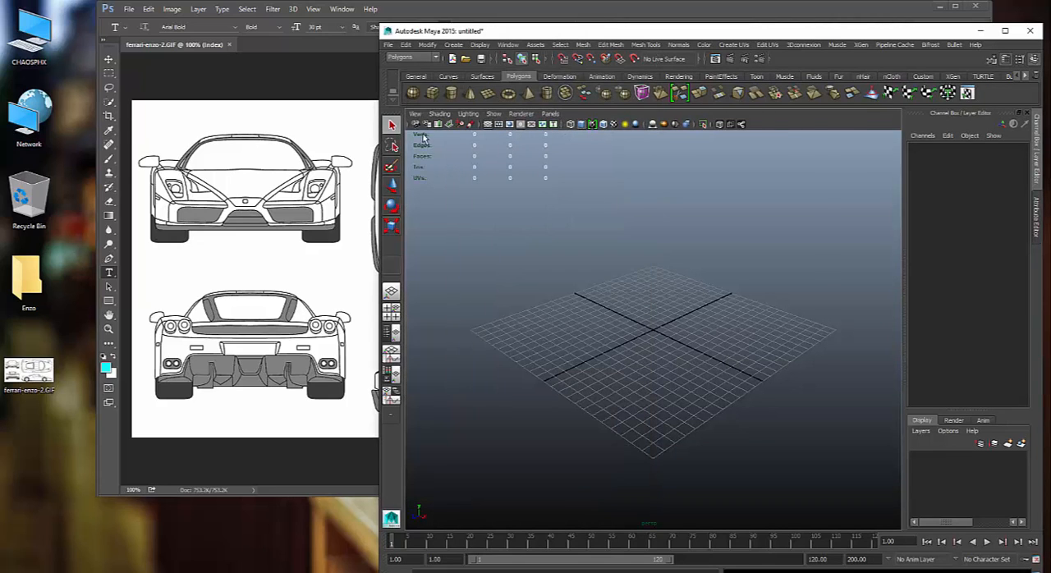
left_click(345, 99)
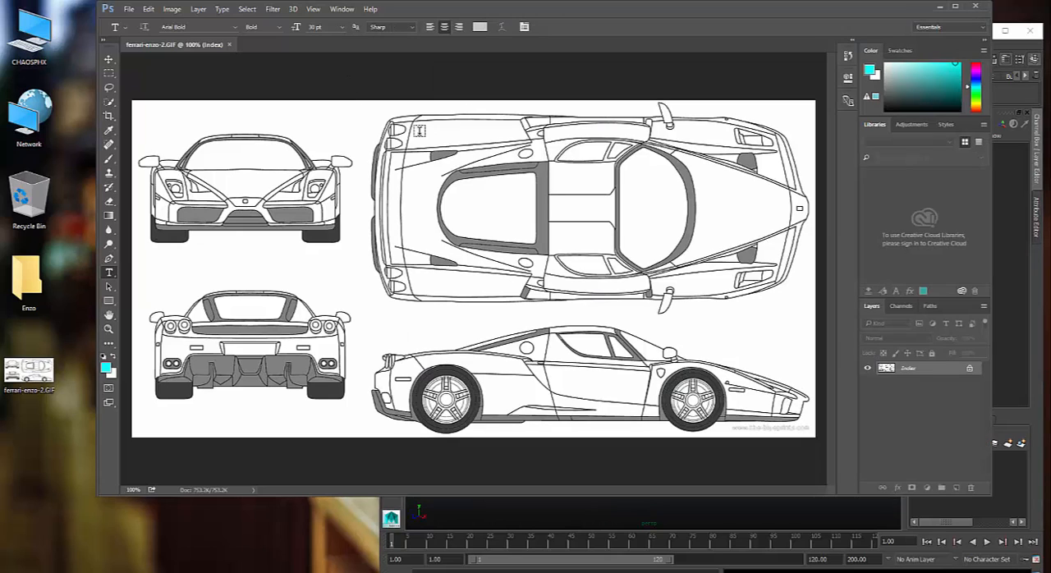
- Crop the blueprint to only the top view of the car, excluding the front, rear and side views
left_click(109, 73)
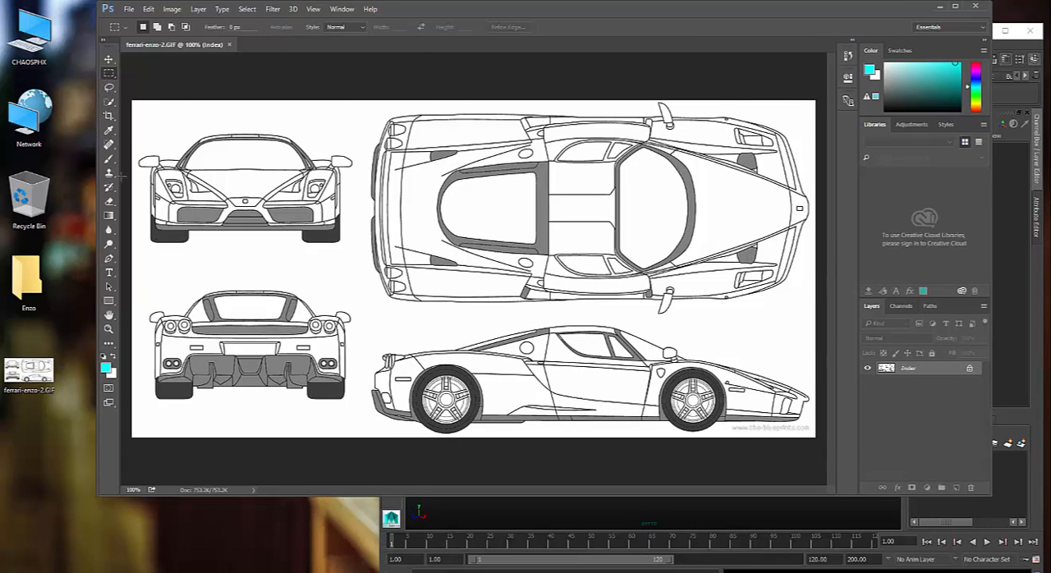
left_click(108, 115)
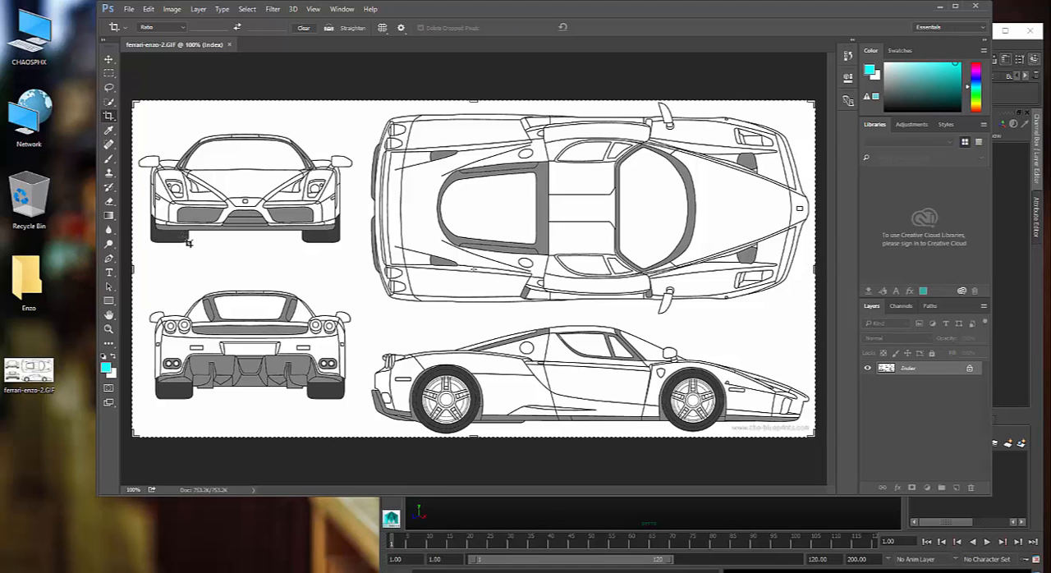
left_click_drag(133, 268, 247, 271)
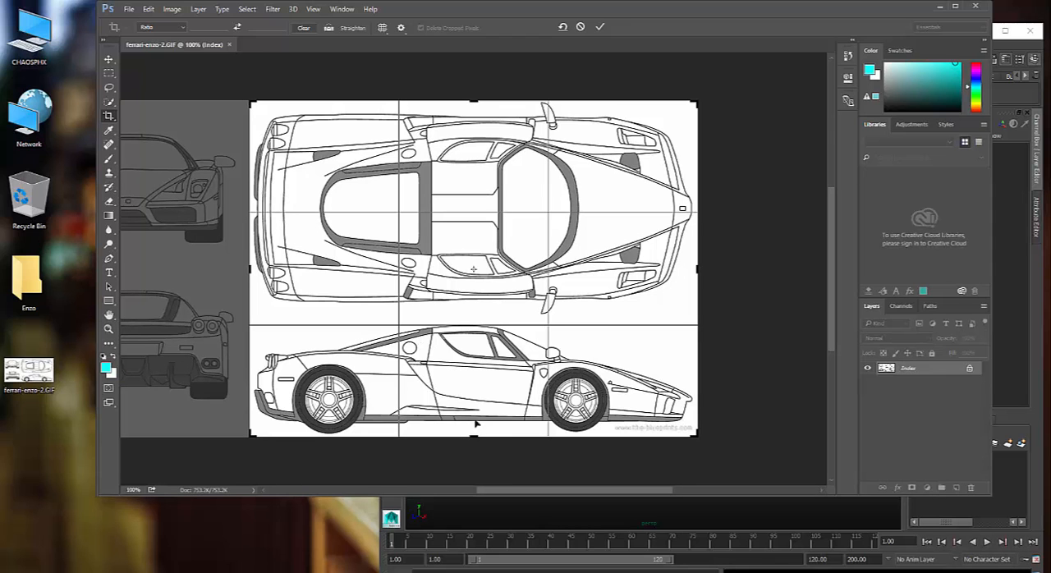
left_click_drag(476, 440, 484, 370)
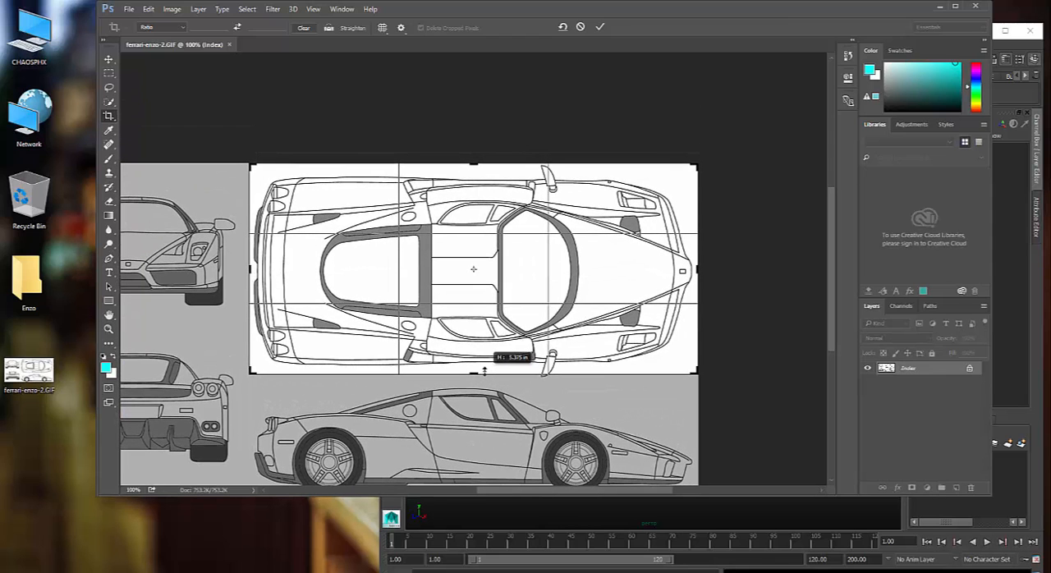
left_click_drag(484, 370, 484, 371)
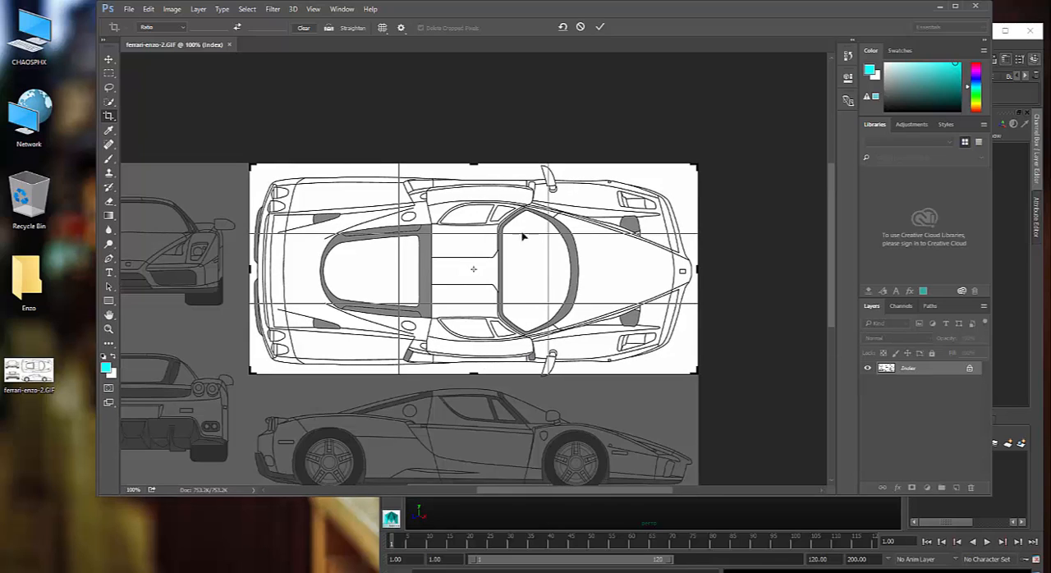
left_click(599, 28)
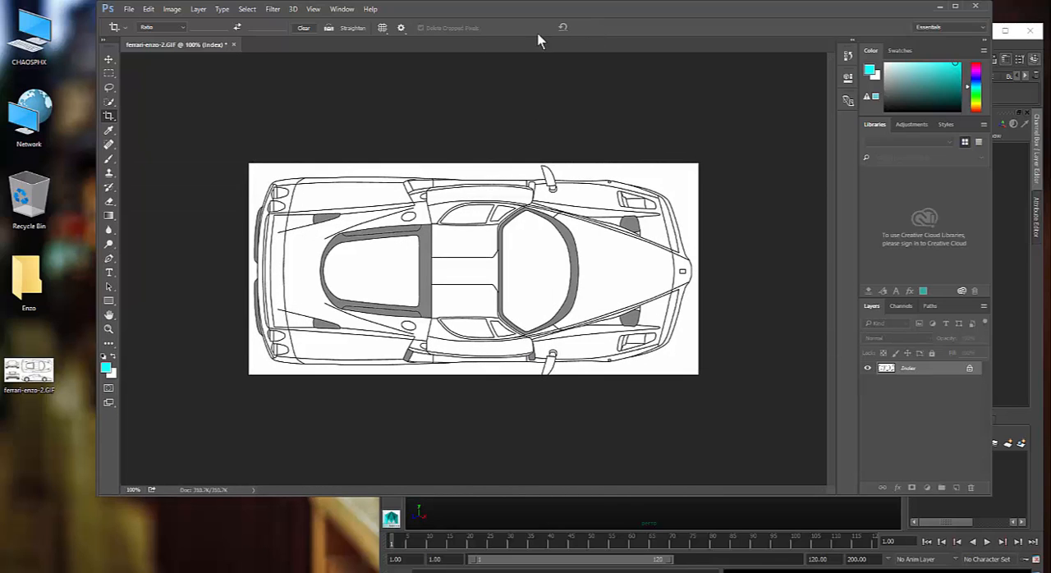
left_click(127, 10)
left_click(190, 132)
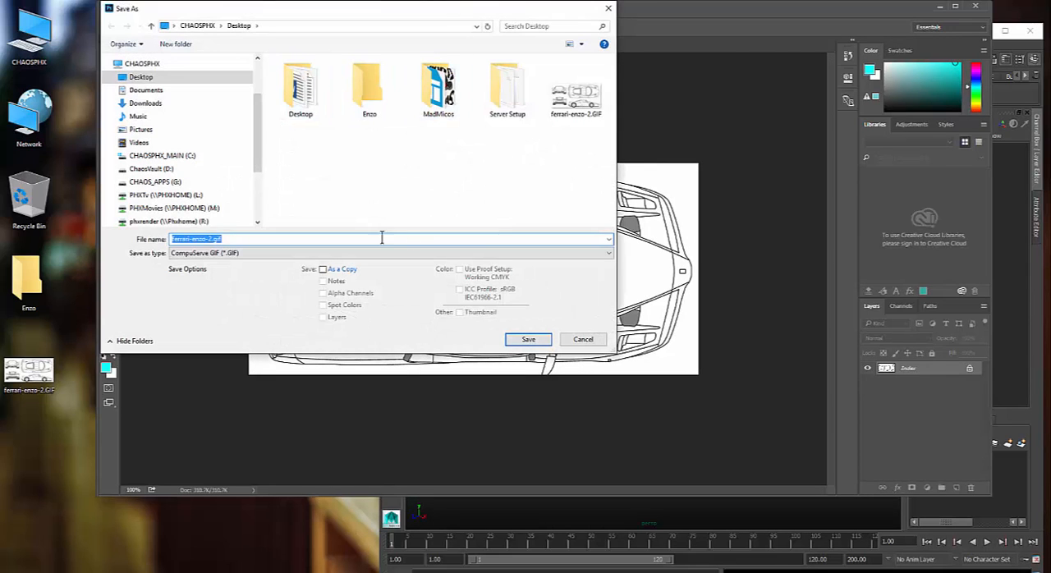
left_click(300, 253)
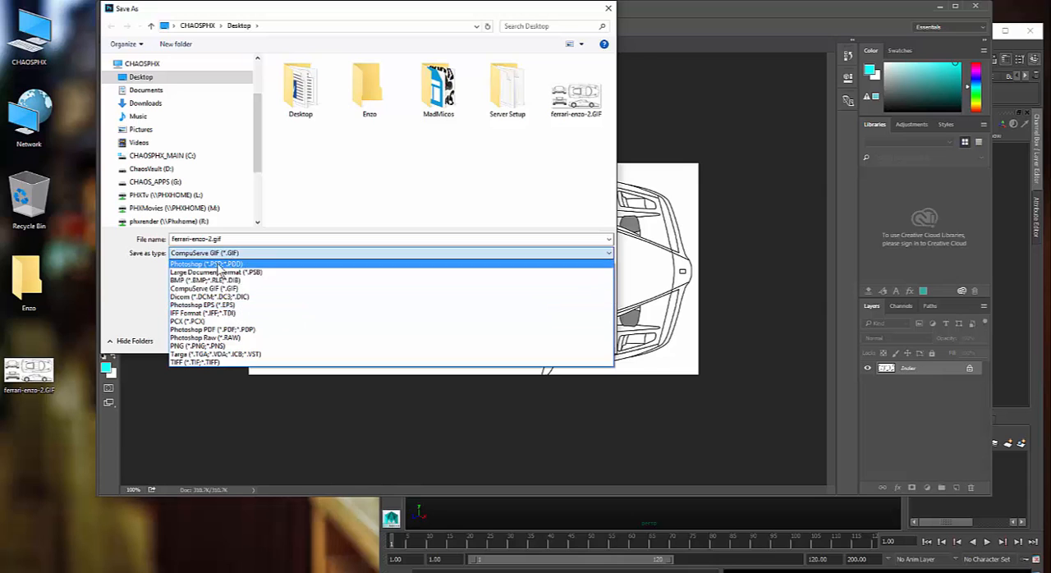
key("Escape")
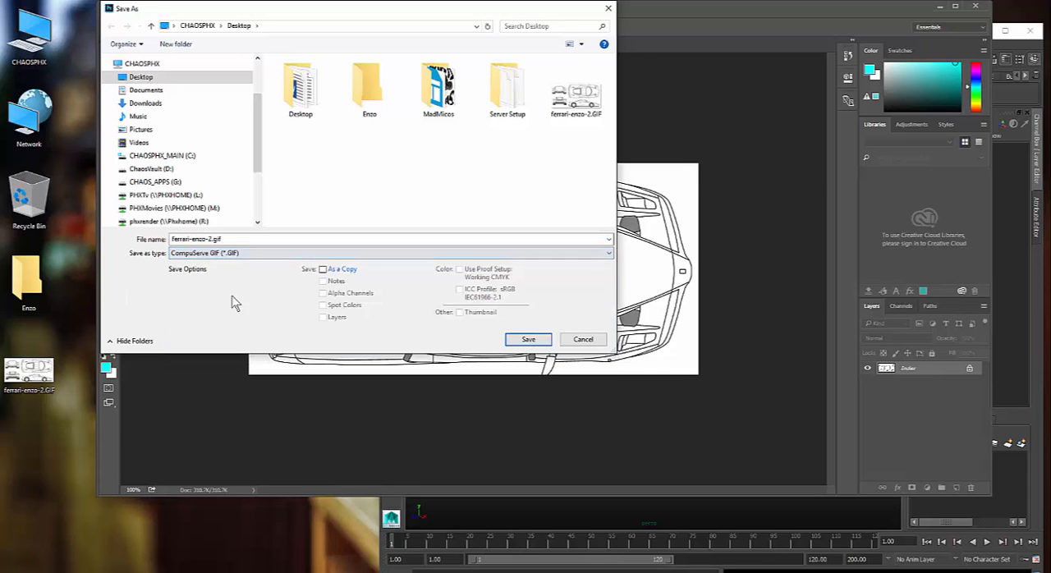
left_click(584, 338)
- Convert the cropped top view from indexed color to RGB Color mode and minimize the Creative Cloud sign-in window
left_click(172, 9)
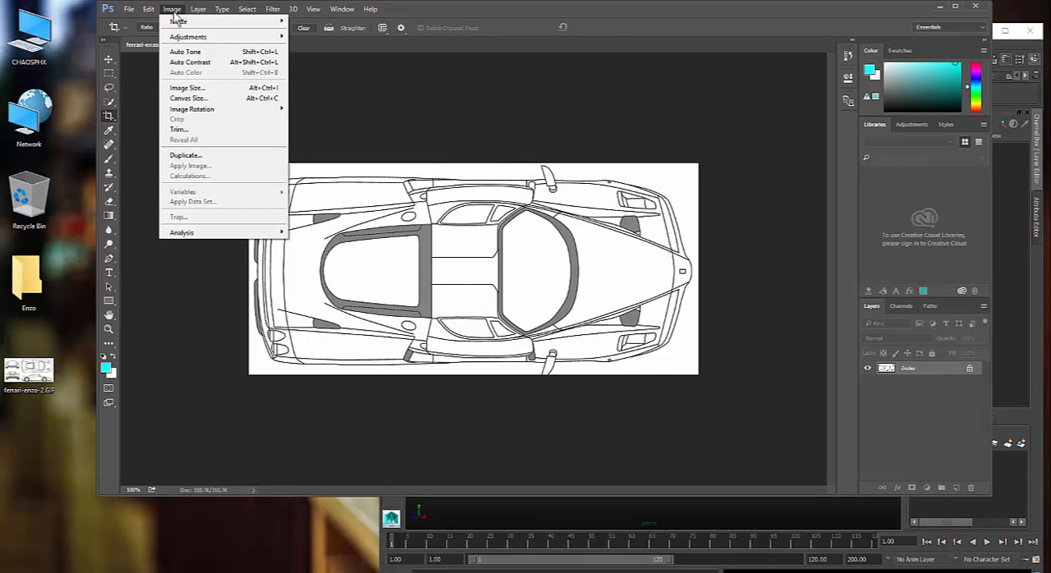
mouse_move(182, 37)
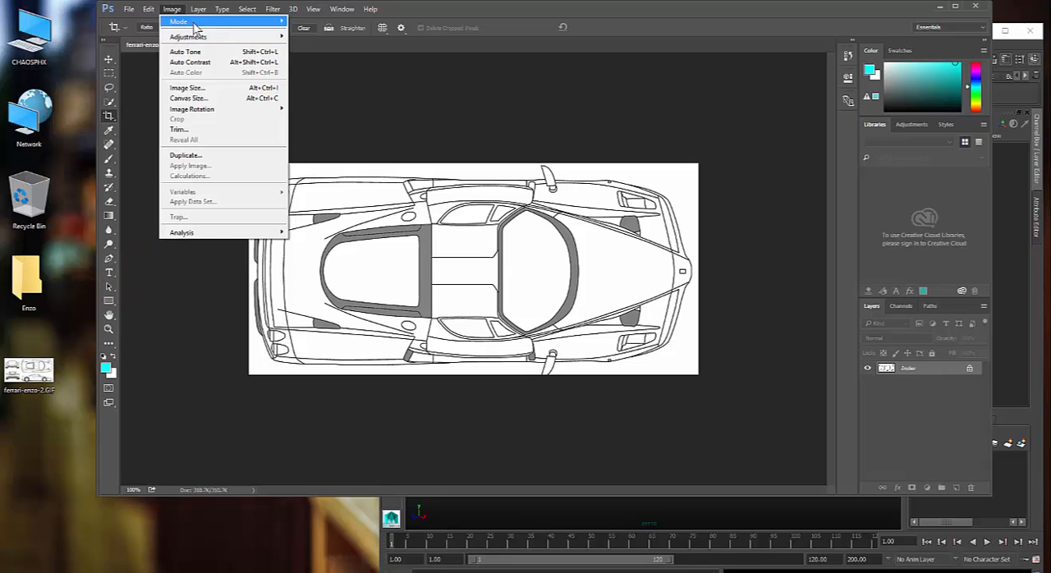
left_click(111, 62)
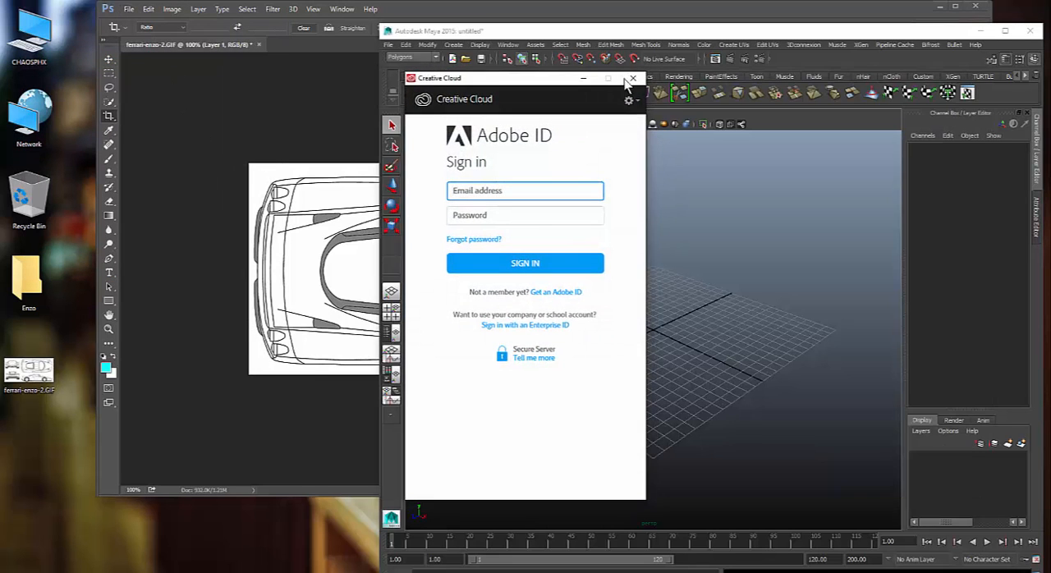
left_click(583, 78)
- Save the cropped top view to the desktop as a JPEG named top, using the highest quality
left_click(129, 9)
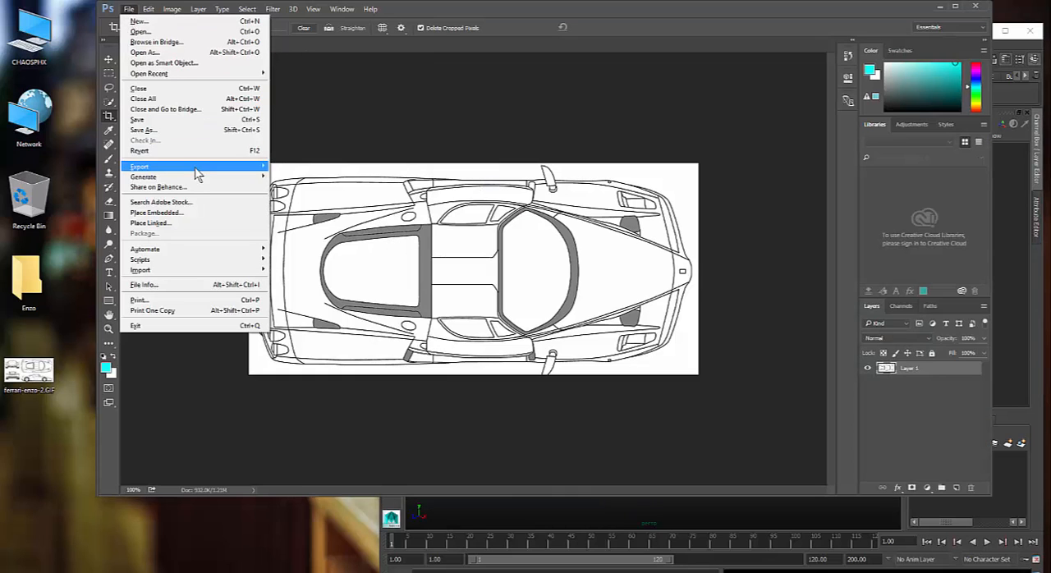
left_click(192, 129)
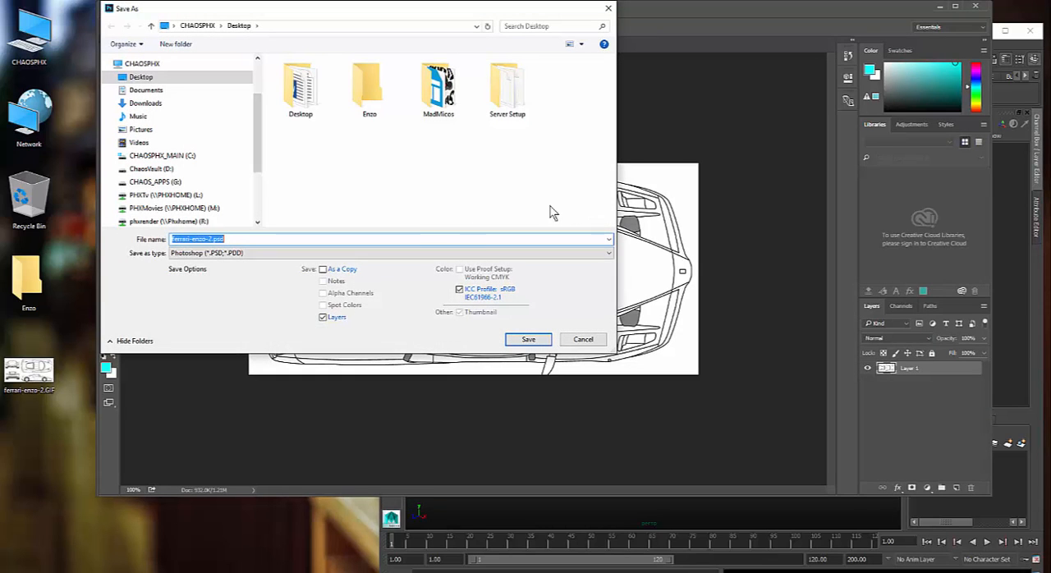
left_click(425, 254)
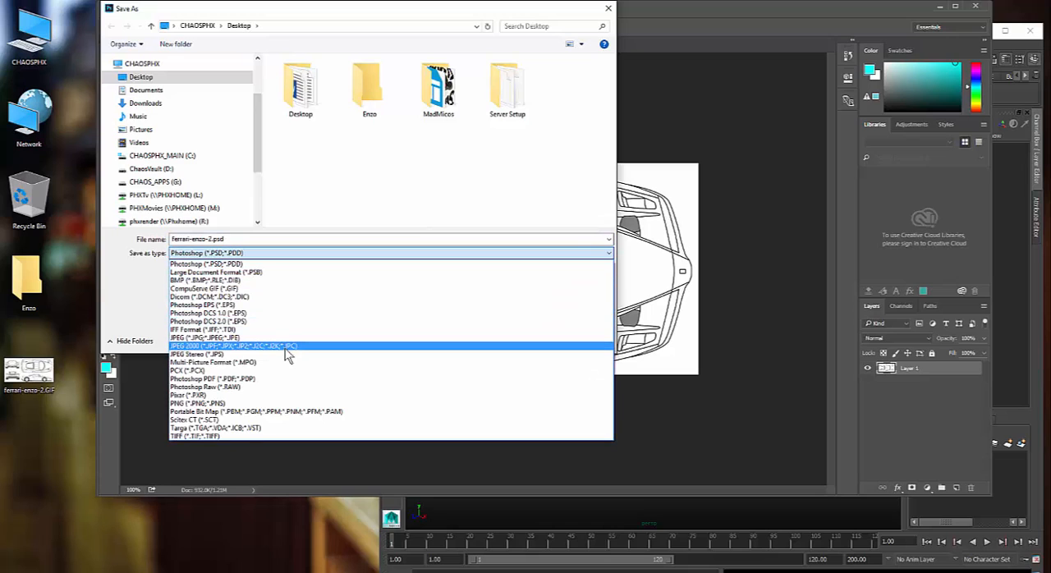
left_click(287, 338)
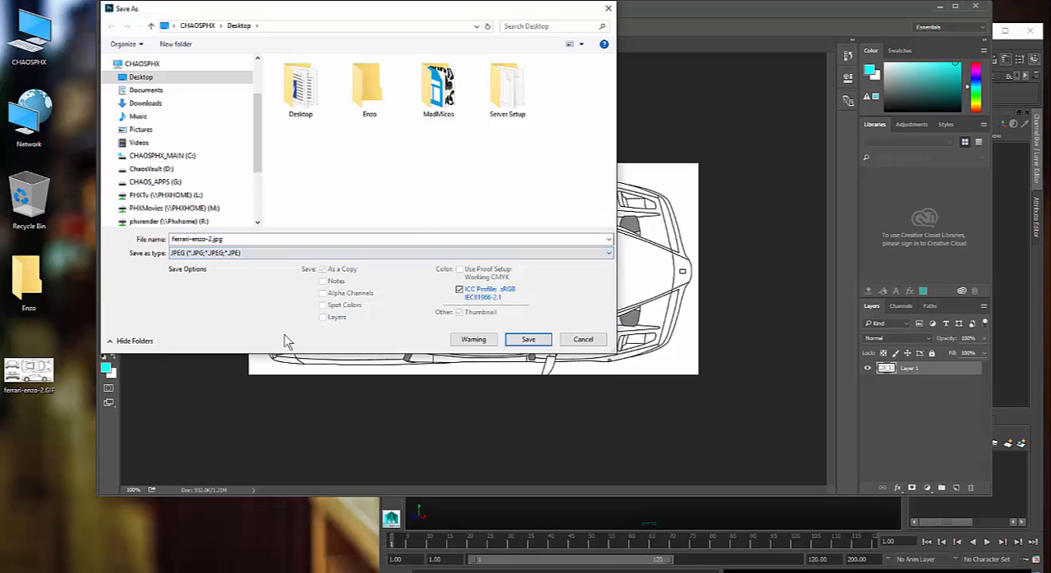
double_click(211, 238)
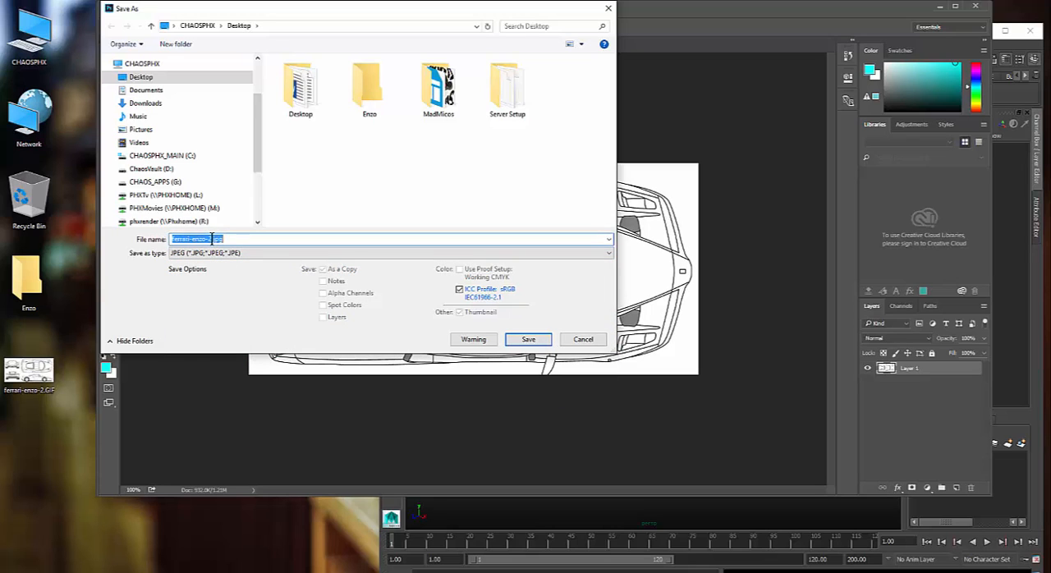
left_click_drag(211, 238, 105, 253)
type("Top")
key("Return")
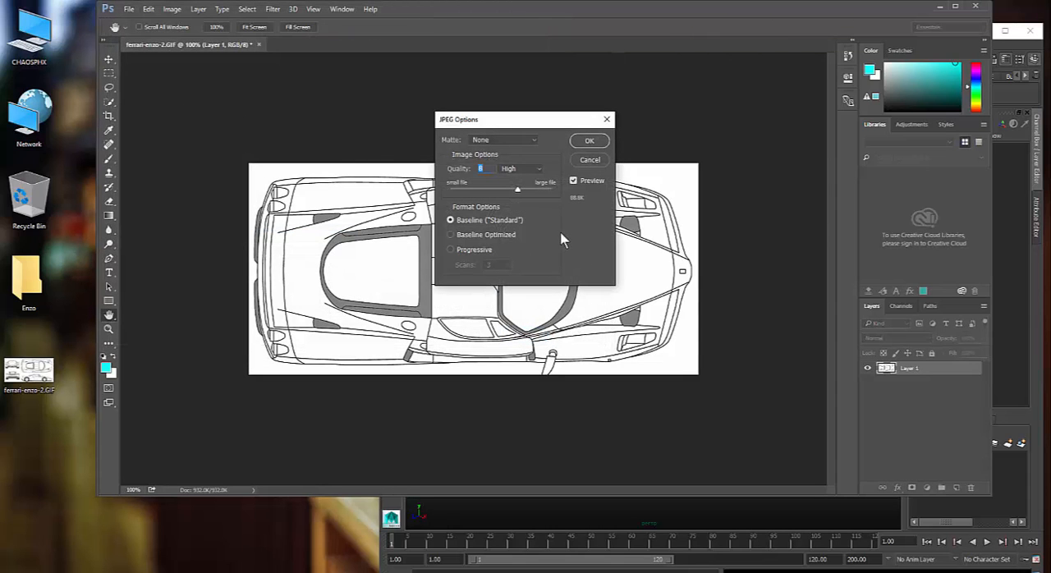
left_click_drag(521, 188, 611, 194)
left_click(590, 141)
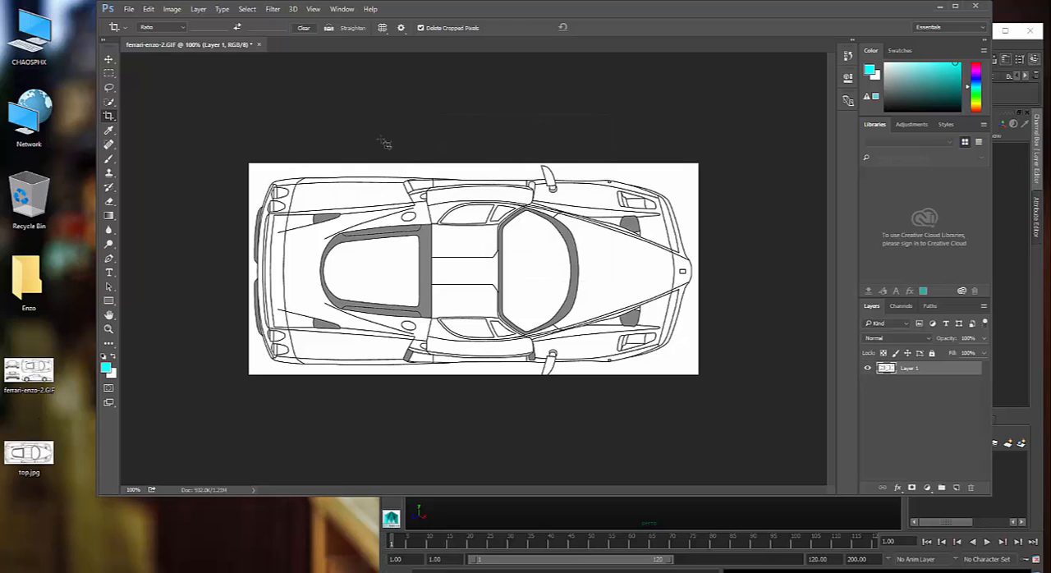
- Undo the RGB conversion and the crop to restore the full blueprint
key("ctrl")
left_click(108, 59)
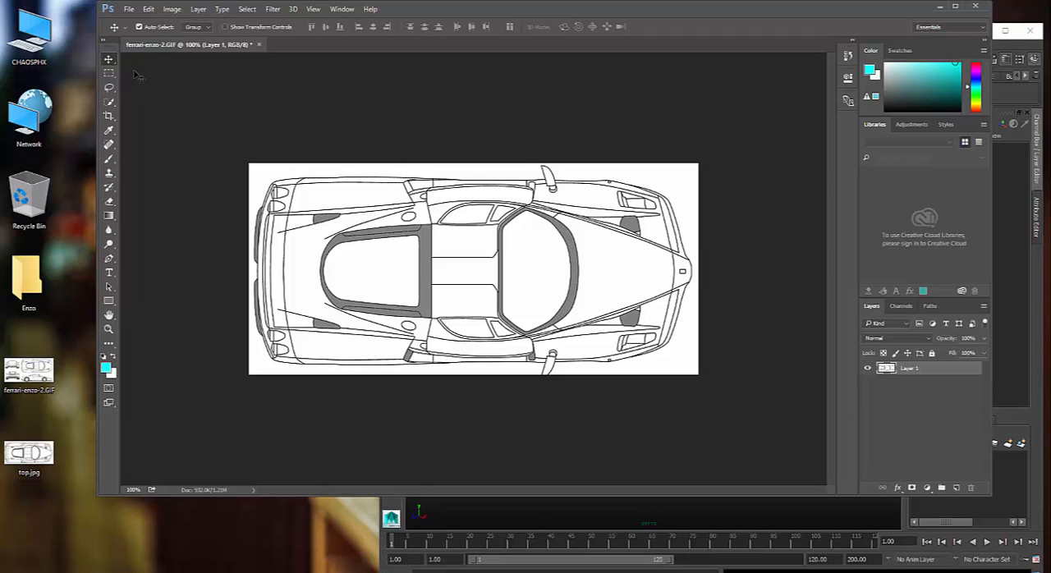
key("ctrl+z")
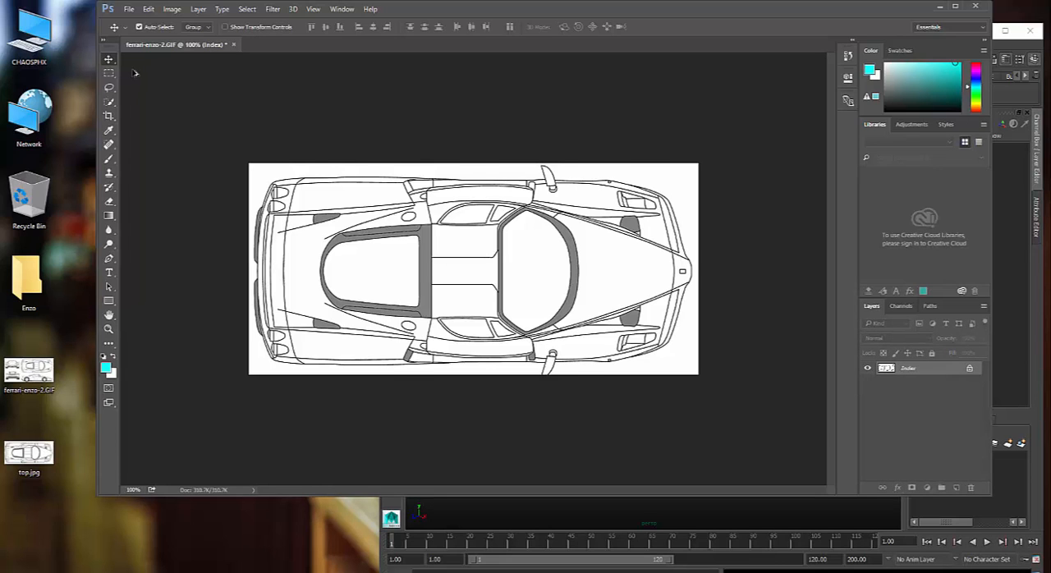
key("ctrl+alt+z")
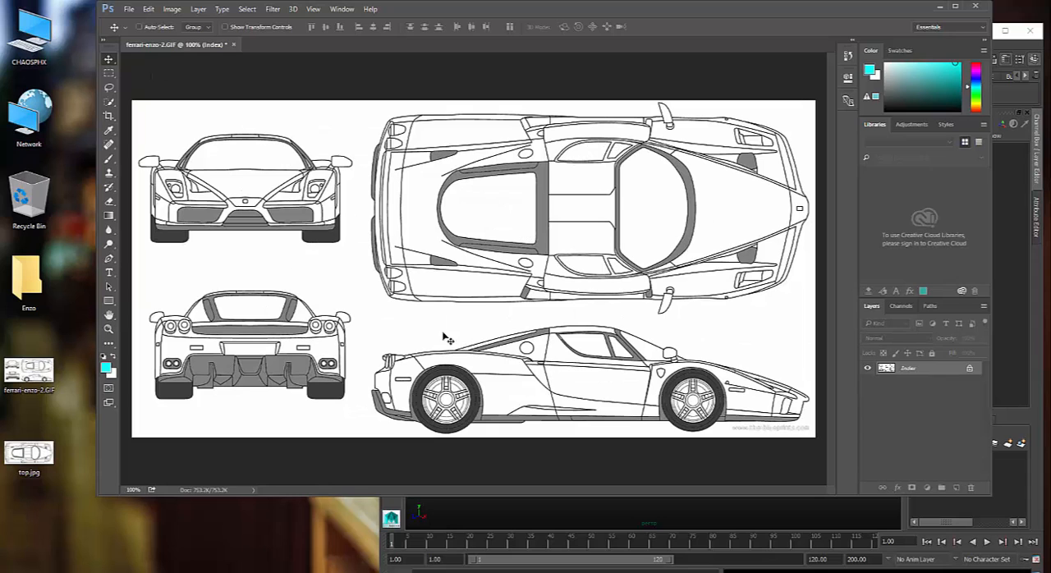
- Crop the blueprint to only the side view of the car
left_click(107, 117)
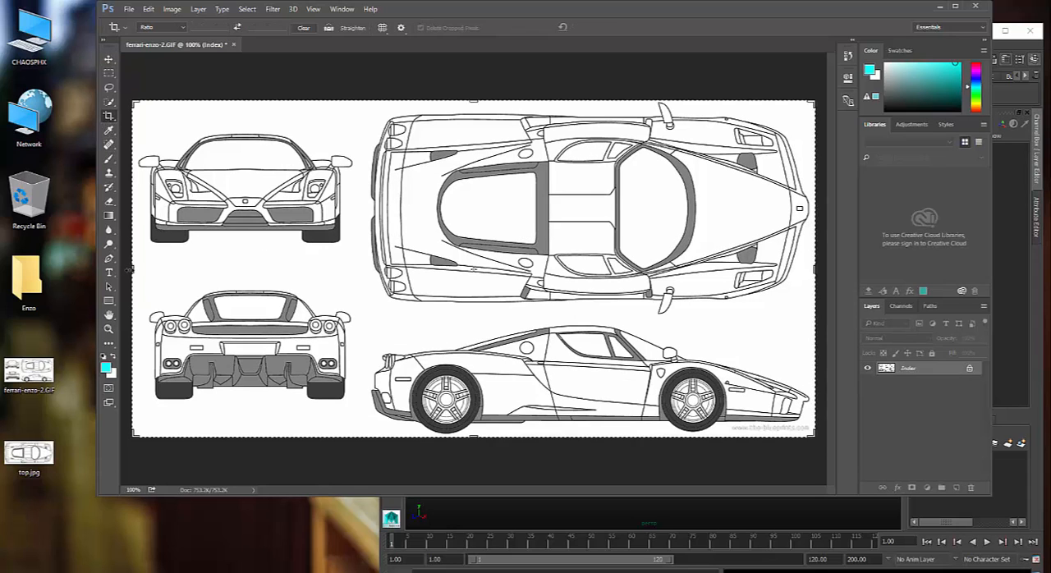
left_click_drag(129, 268, 256, 278)
left_click_drag(473, 99, 483, 208)
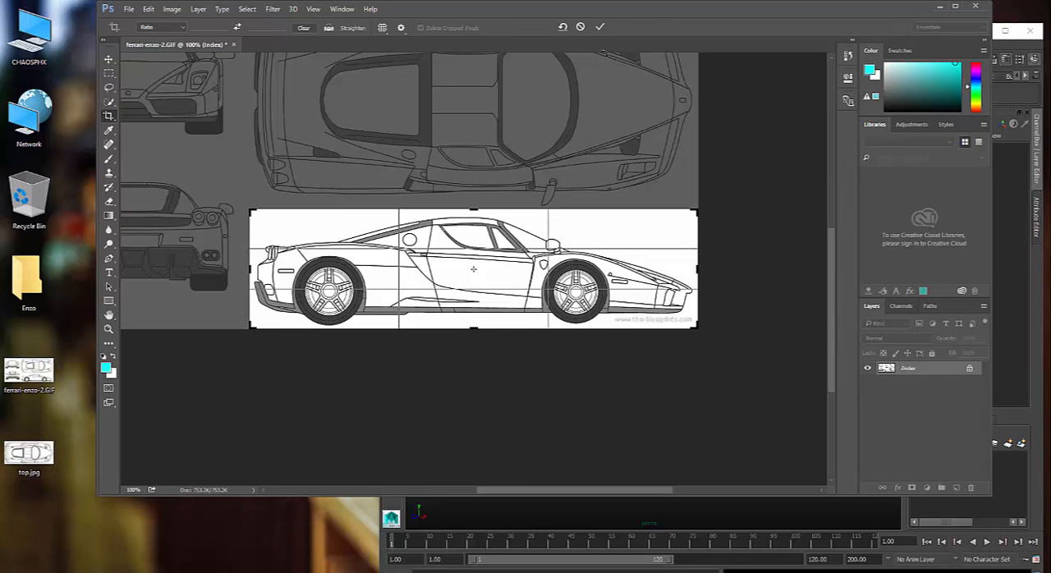
left_click(600, 27)
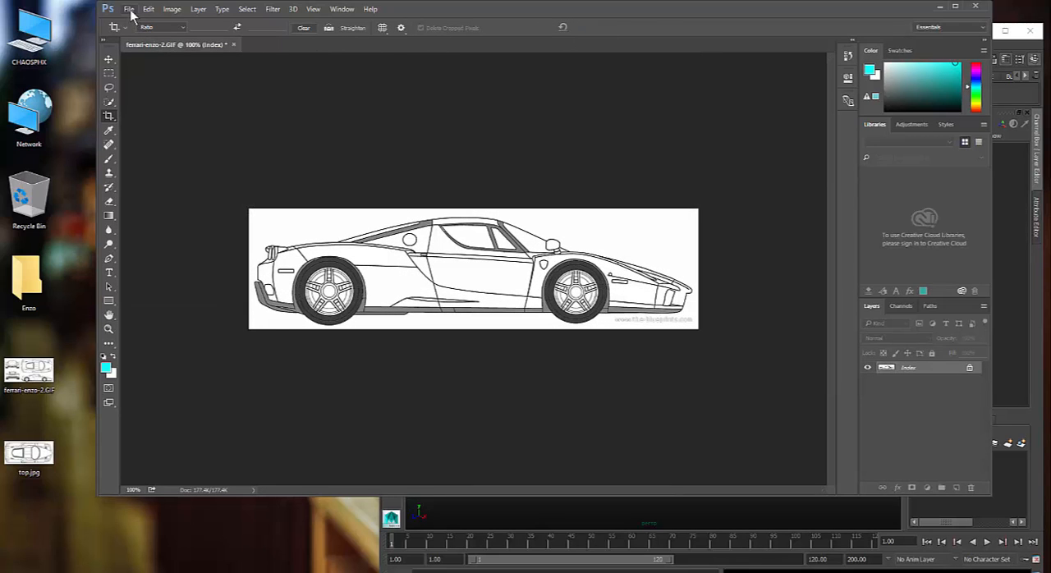
- Convert the cropped side view from indexed color to RGB Color mode and minimize the Creative Cloud sign-in window
left_click(129, 10)
left_click(172, 9)
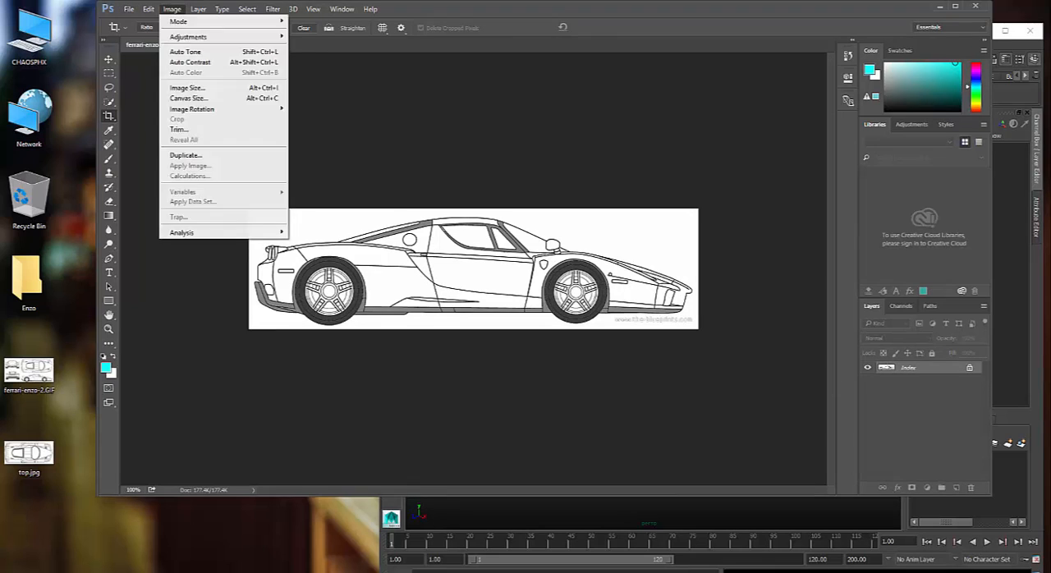
left_click(132, 9)
left_click(172, 9)
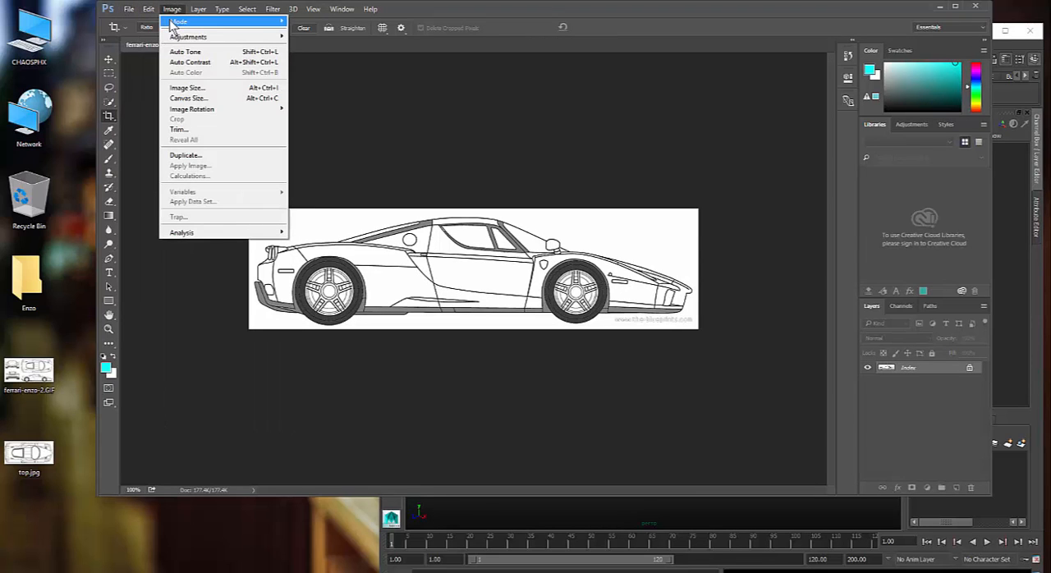
mouse_move(173, 23)
left_click(111, 72)
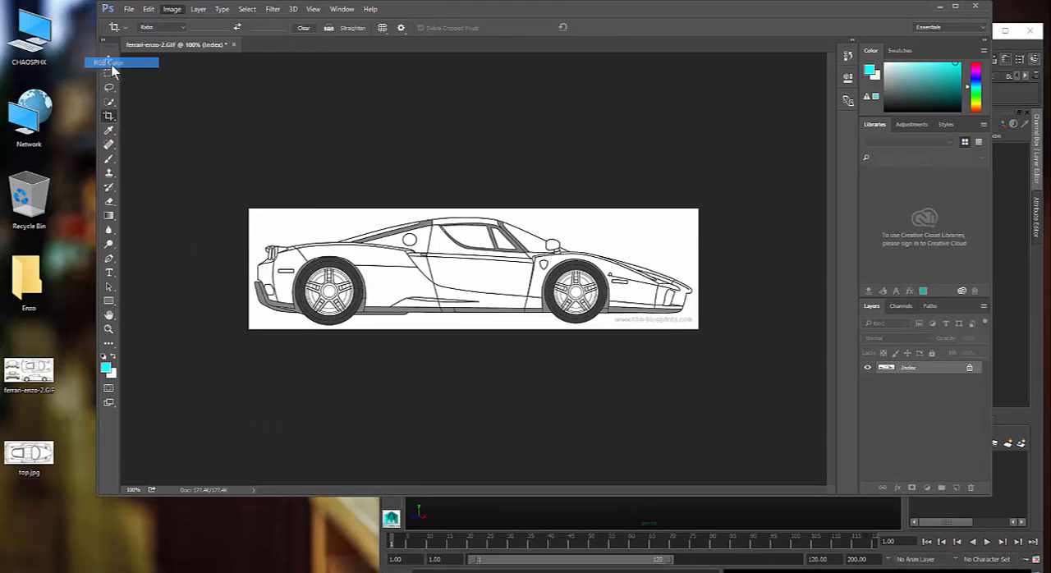
left_click(129, 10)
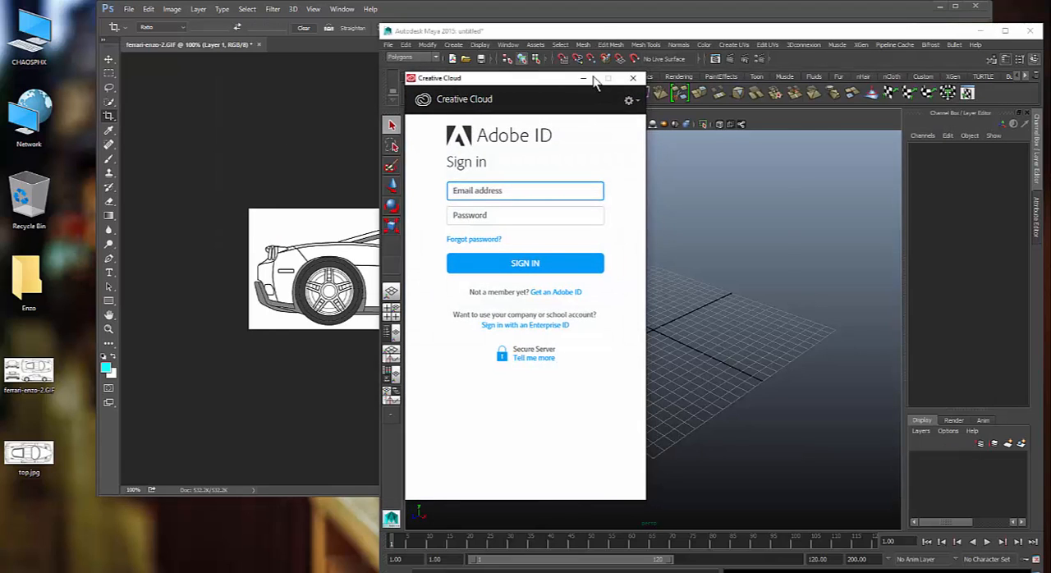
left_click(584, 79)
- Save the cropped side view to the desktop as a JPEG named side, using Maximum quality 12
left_click(129, 9)
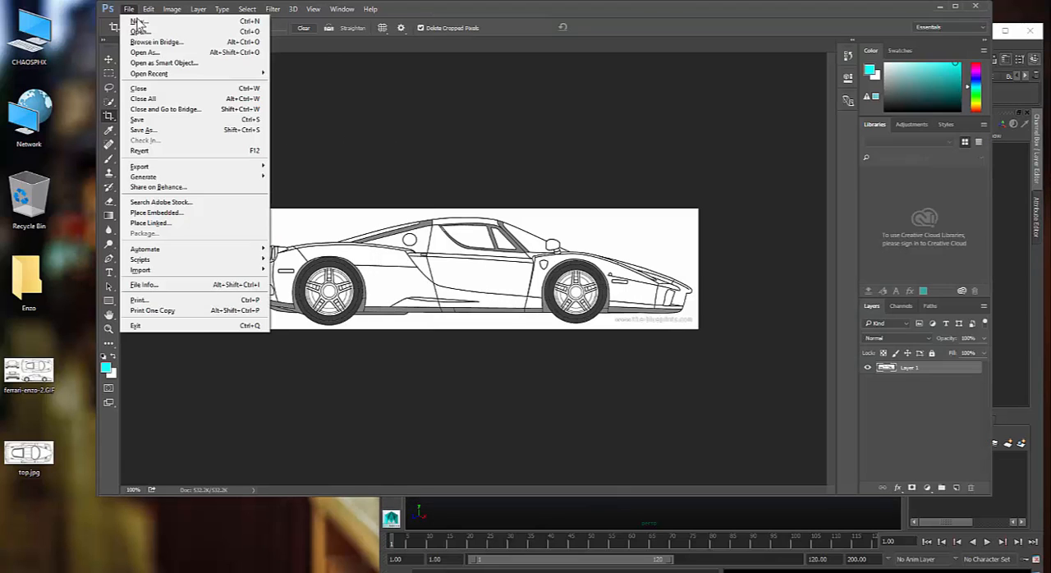
left_click(172, 130)
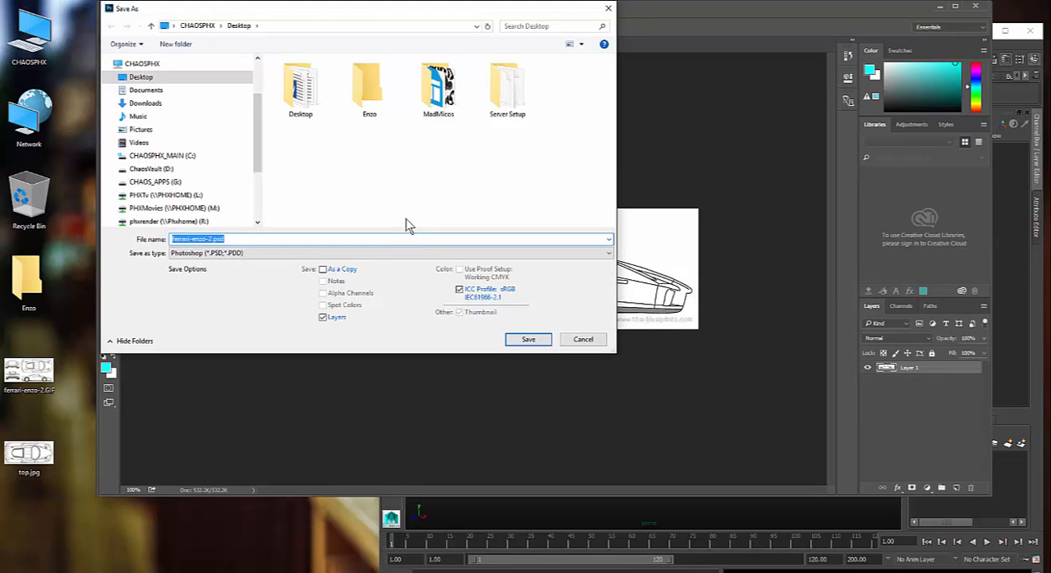
type("si")
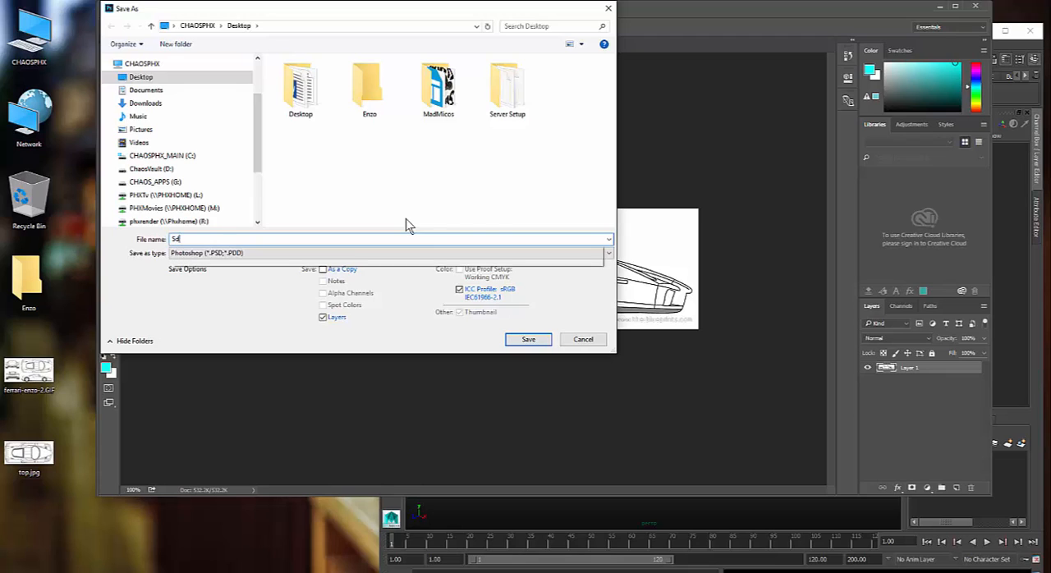
key("BackSpace")
key("BackSpace")
type("side")
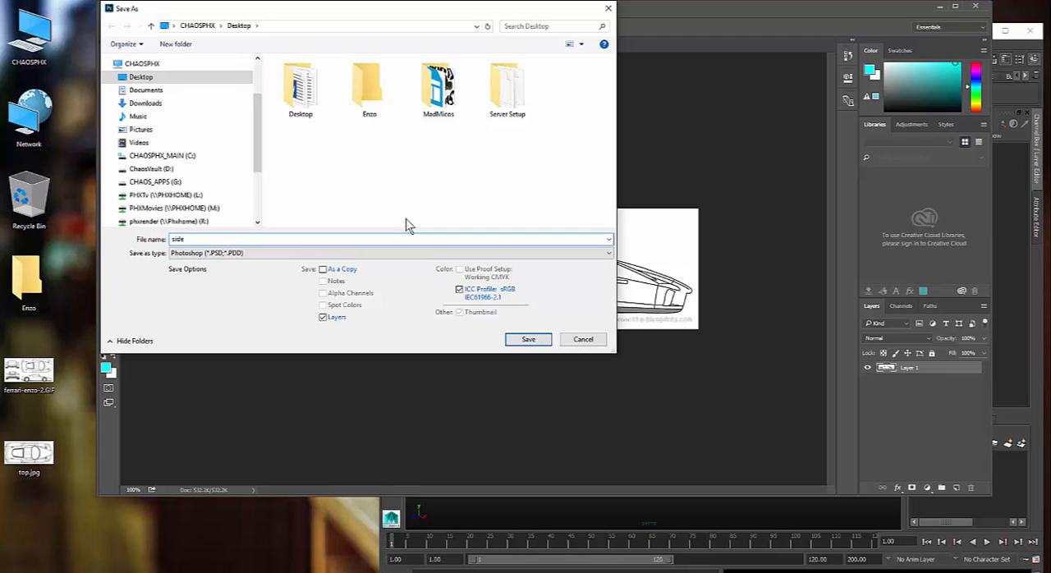
left_click(452, 253)
left_click(316, 339)
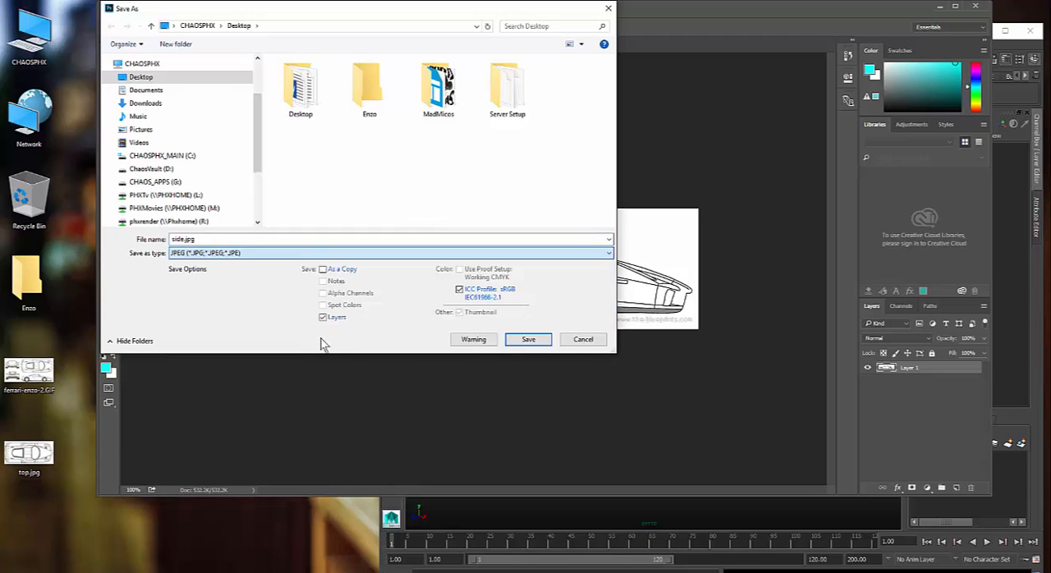
left_click(521, 341)
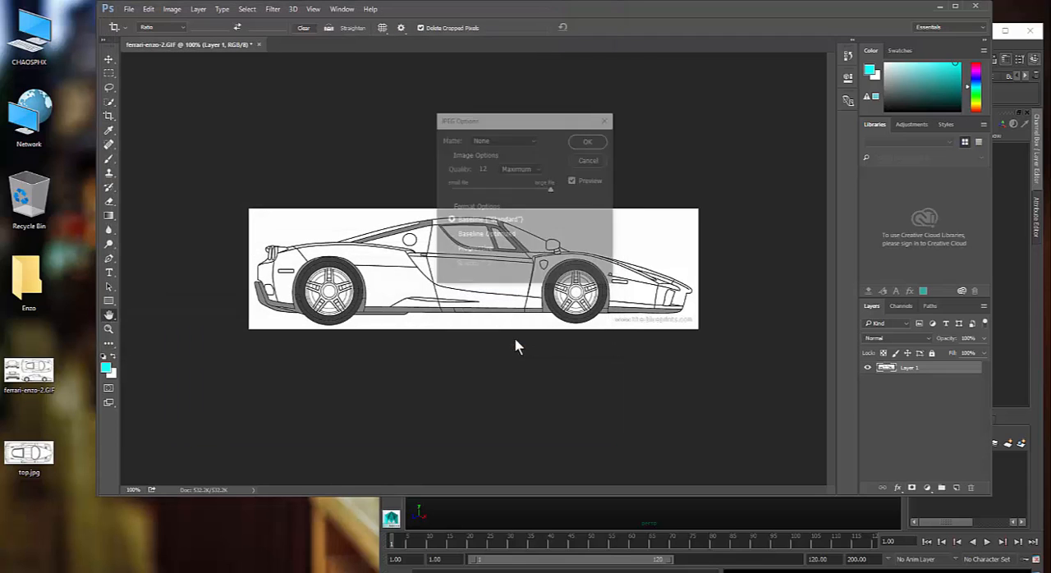
left_click(586, 141)
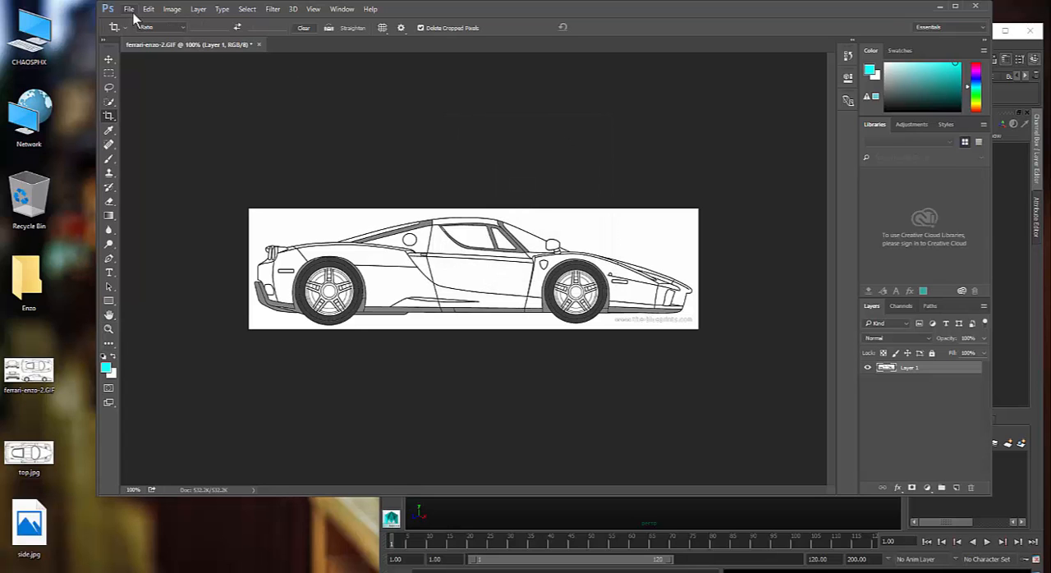
- Undo the side view's RGB conversion and crop, and convert the full blueprint to RGB Color mode
key("ctrl+alt+z")
key("ctrl+alt+z")
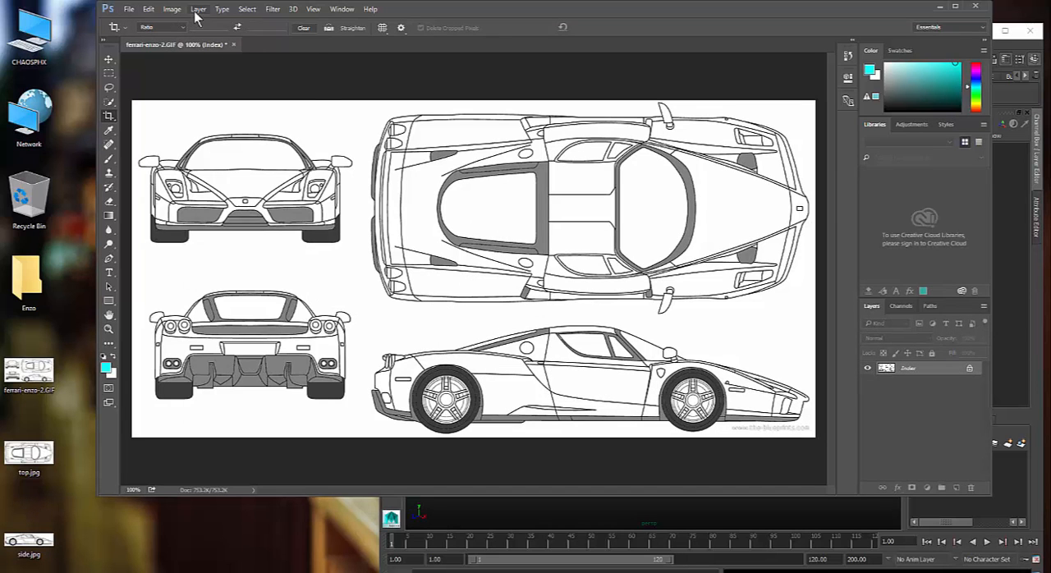
left_click(172, 9)
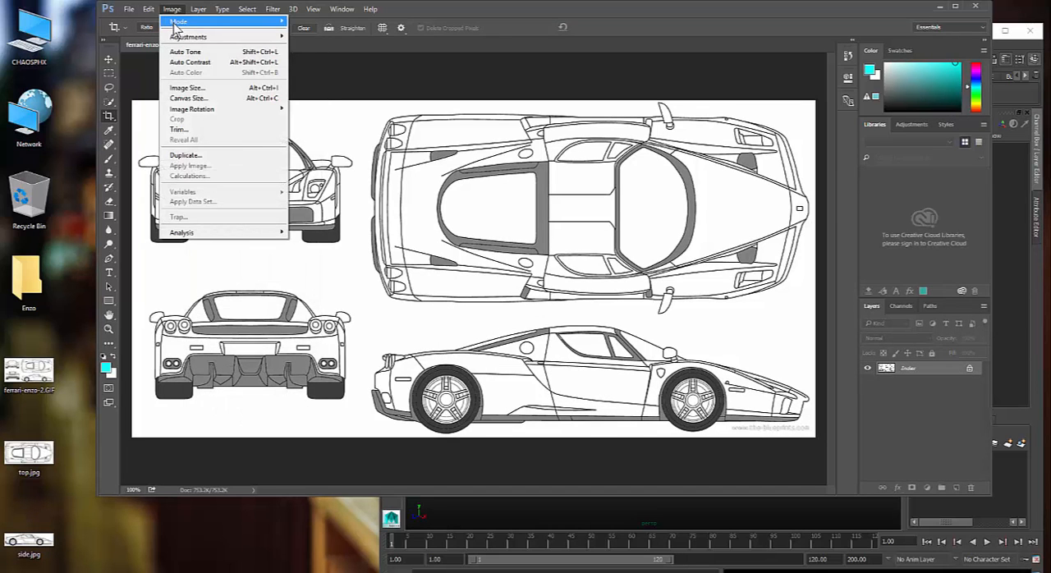
mouse_move(177, 21)
left_click(119, 63)
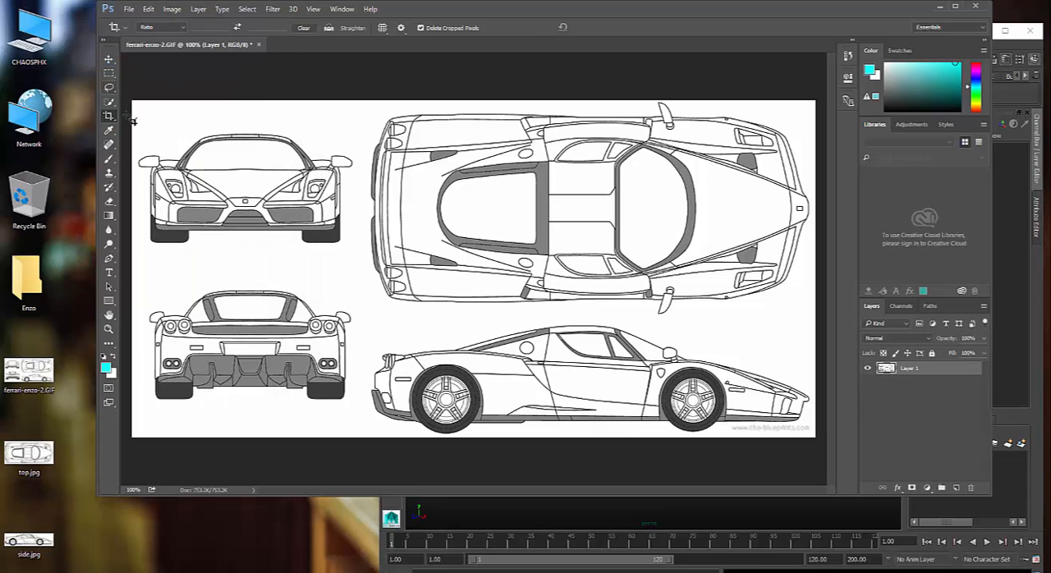
- Select the front view of the car with the Rectangular Marquee tool and crop the image to that selection
left_click(108, 73)
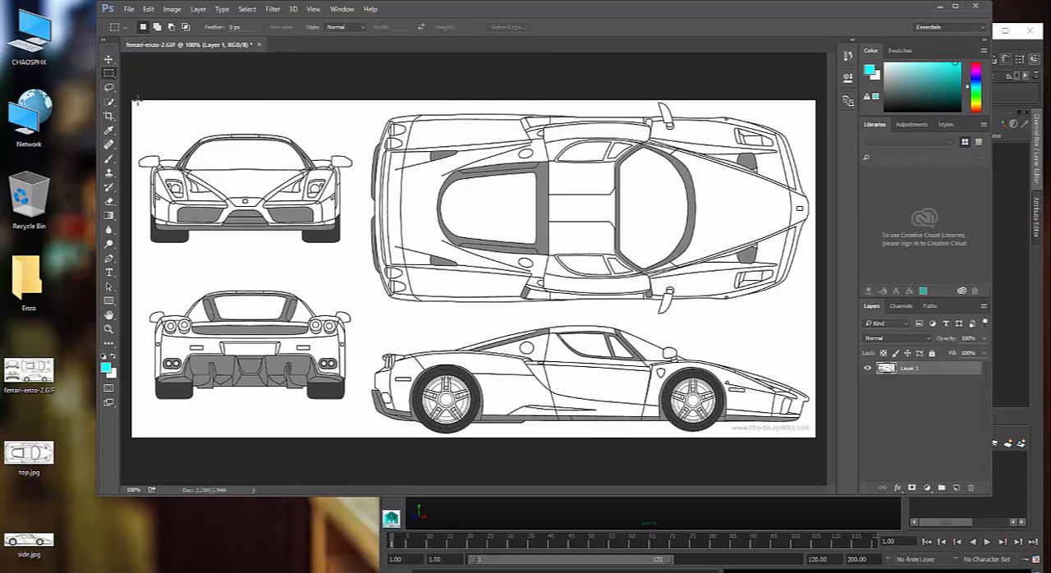
left_click_drag(135, 102, 135, 125)
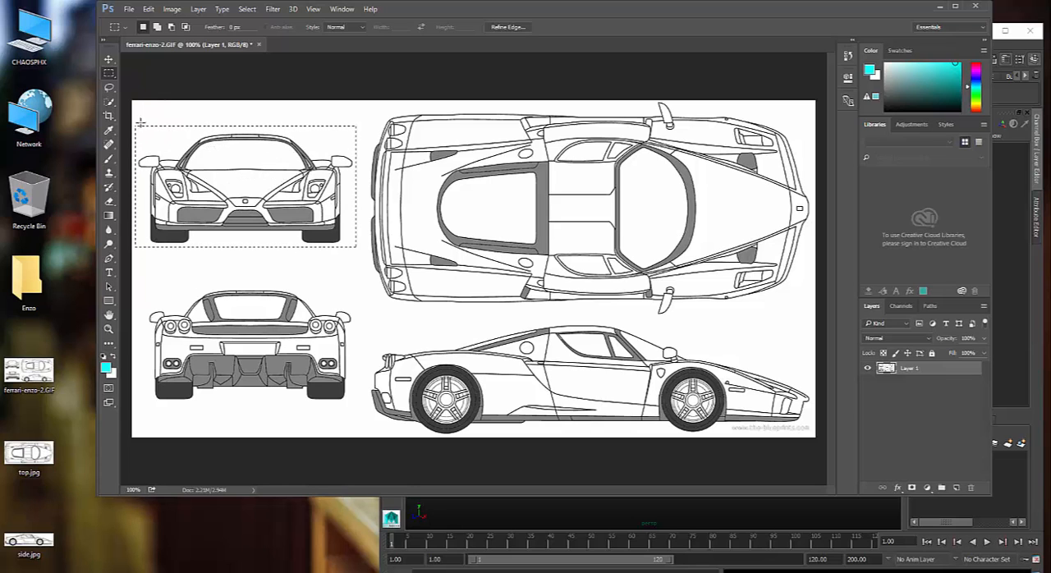
left_click(149, 9)
mouse_move(172, 10)
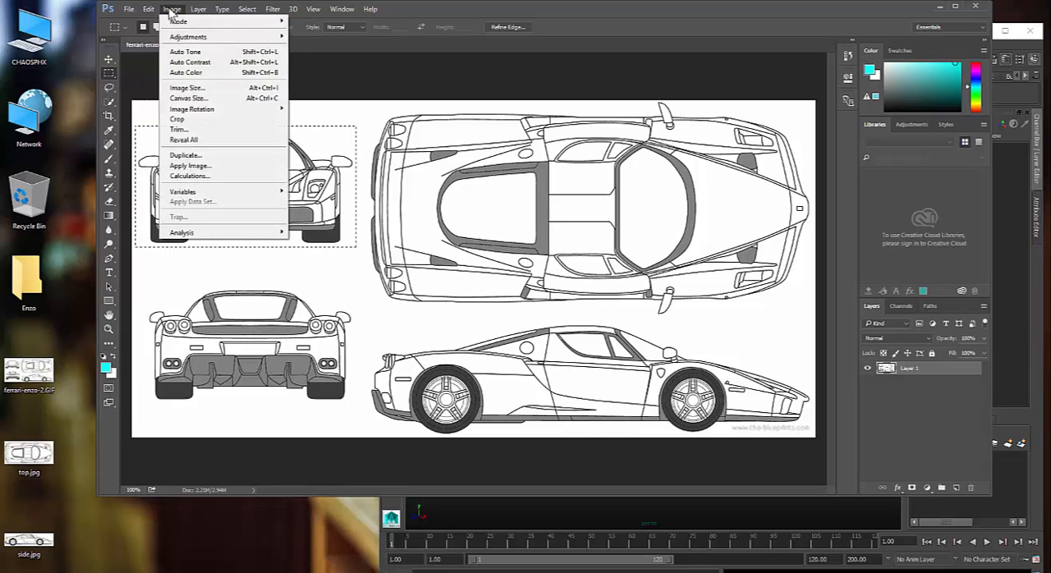
left_click(199, 125)
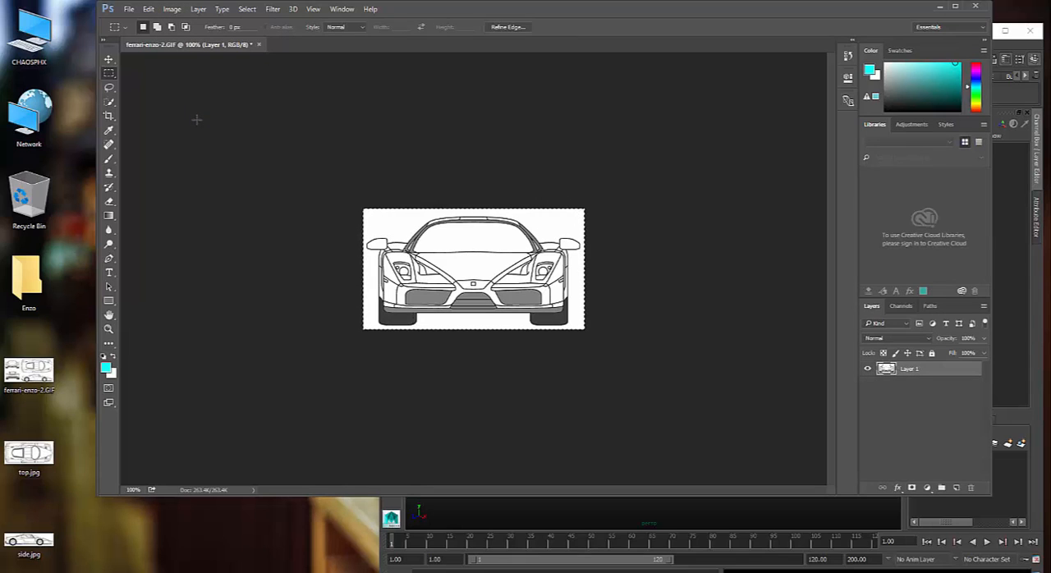
- Save the cropped front view to the desktop as a JPEG named front, using Maximum quality 12
left_click(129, 10)
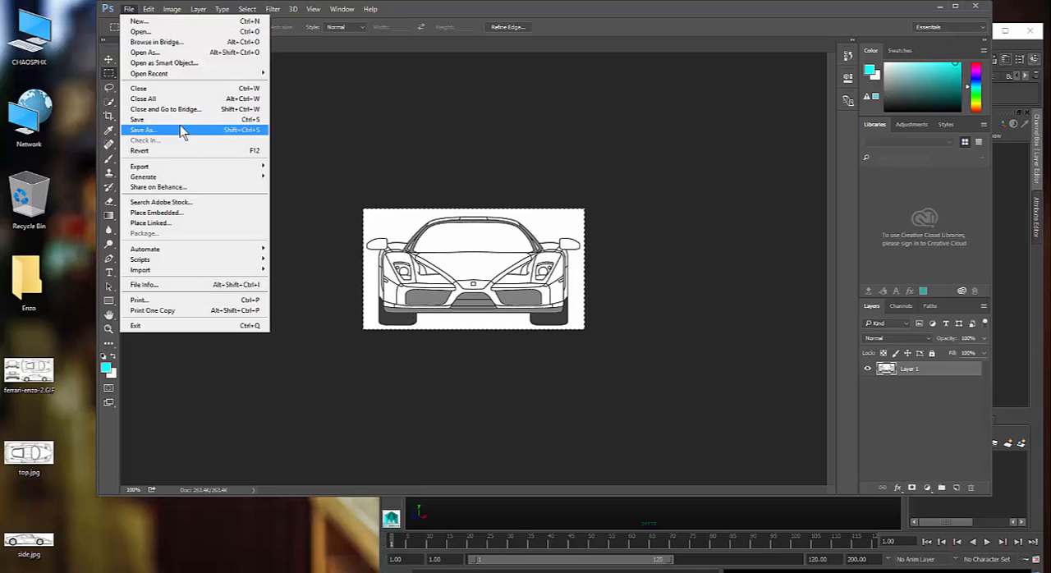
left_click(180, 126)
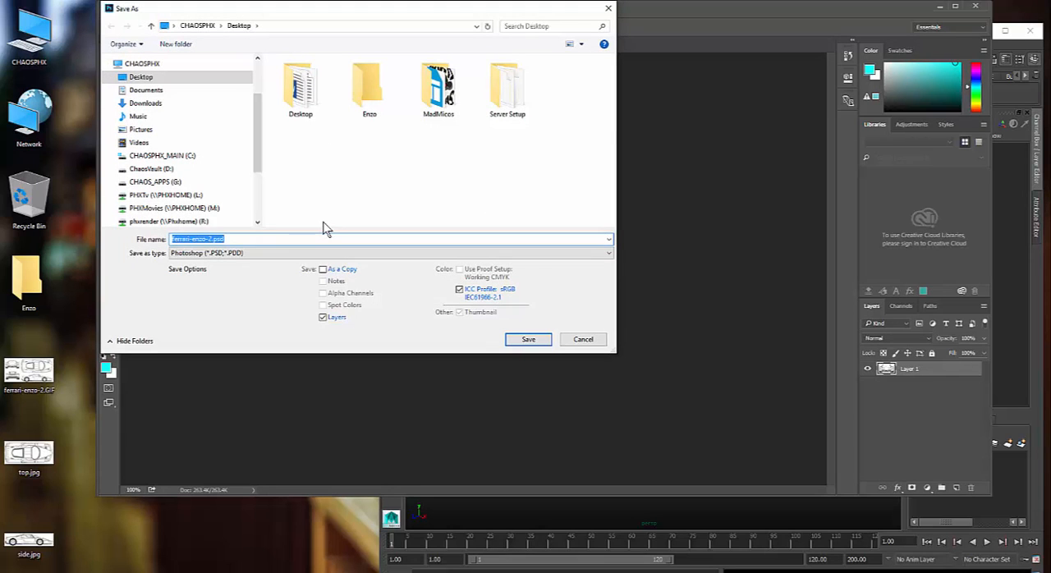
type("fe")
left_click(413, 253)
left_click(387, 338)
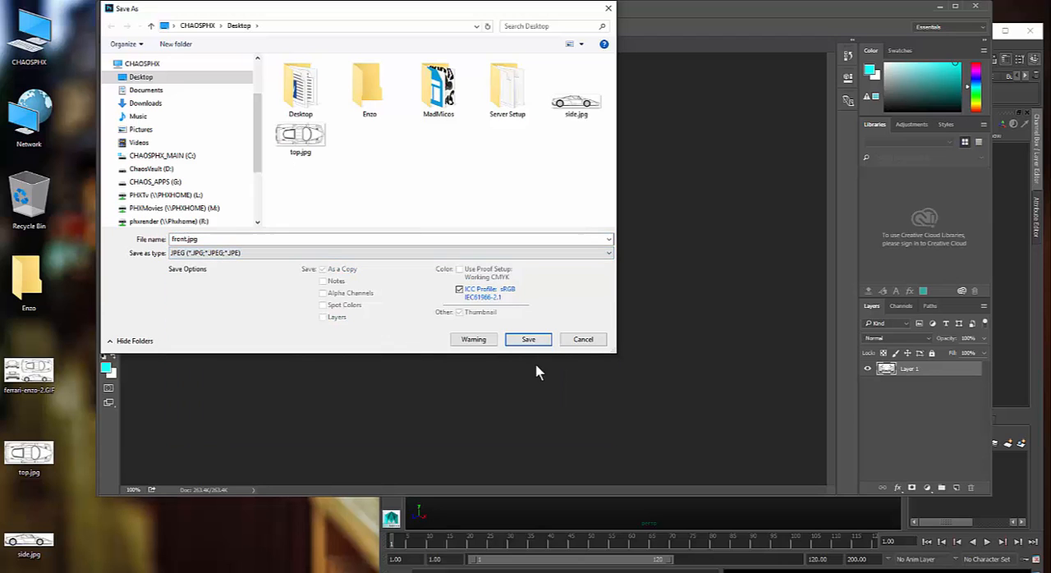
left_click(530, 339)
left_click(585, 142)
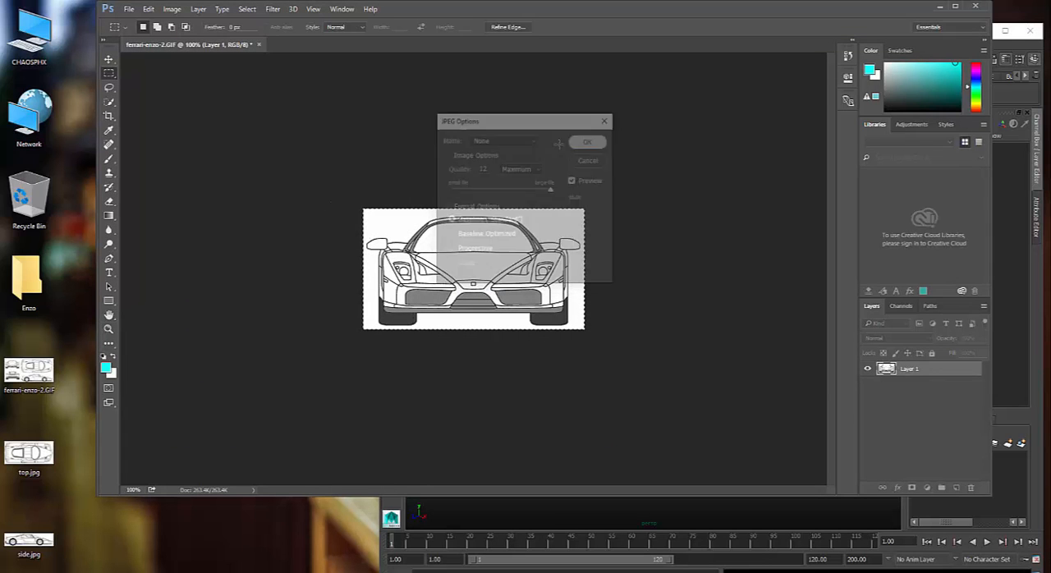
- Undo the front view crop, and crop the blueprint to a rectangular selection around the rear view of the car
key("ctrl+z")
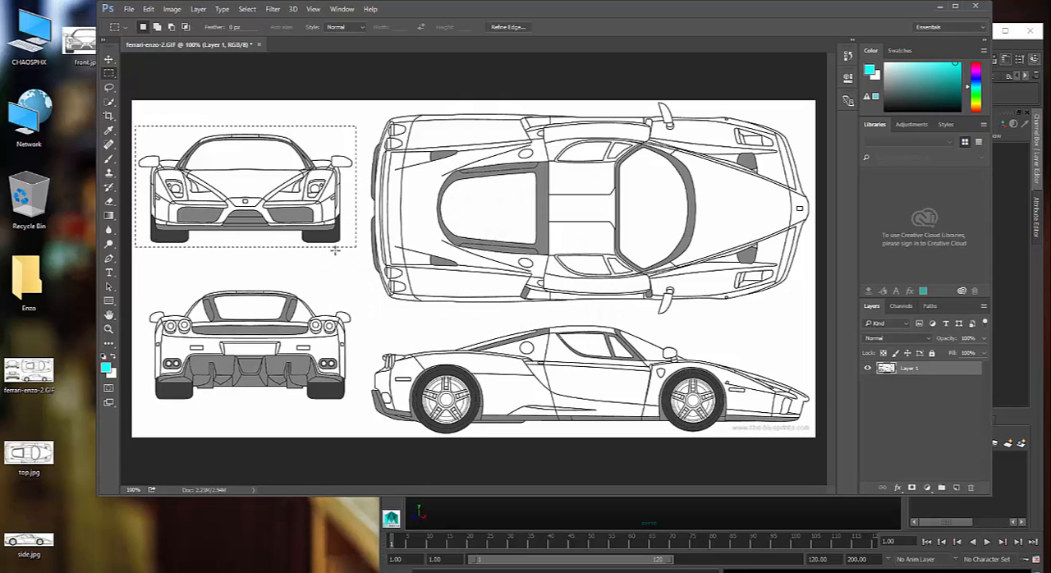
left_click_drag(149, 269, 343, 406)
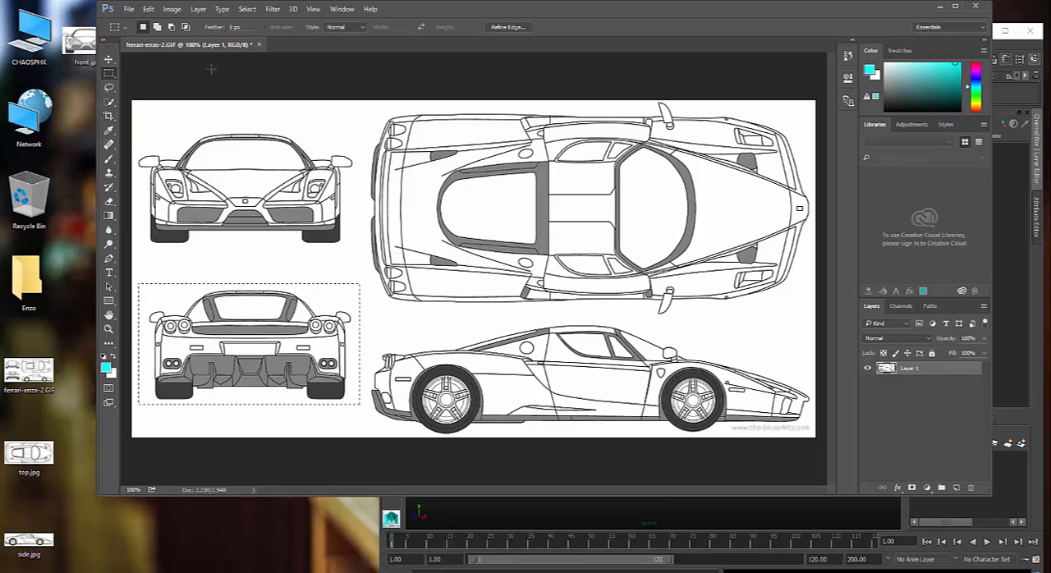
left_click(176, 9)
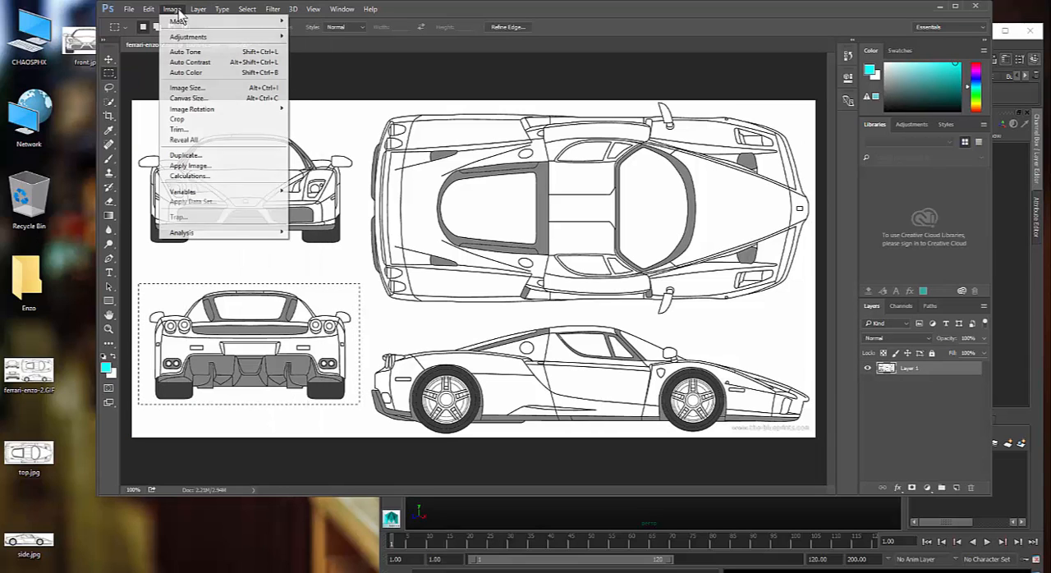
left_click(202, 119)
- Save the cropped rear view to the desktop as a JPEG named back, accepting the offered JPEG options
left_click(129, 9)
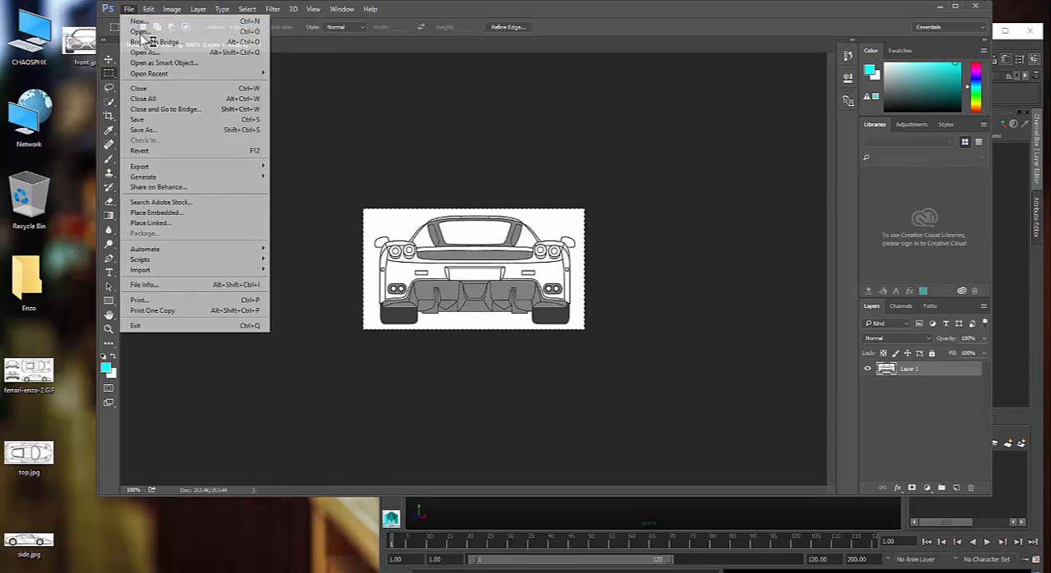
left_click(176, 130)
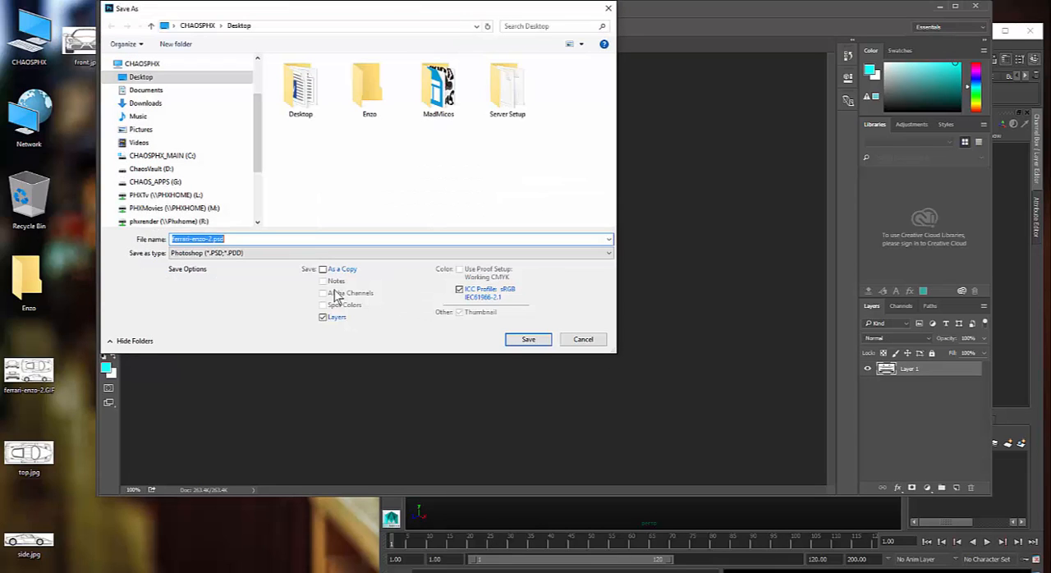
type("back")
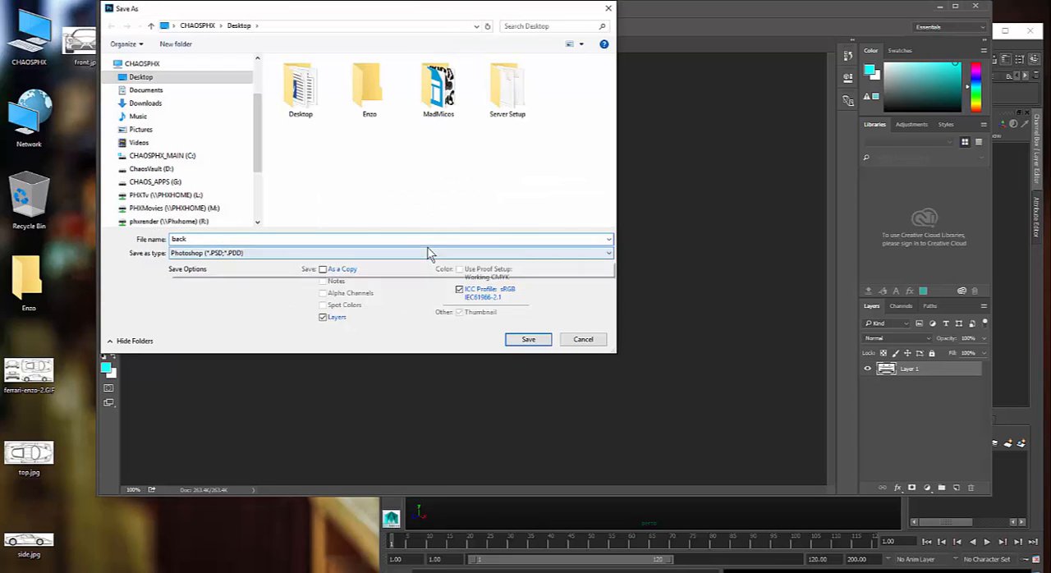
left_click(427, 252)
left_click(337, 340)
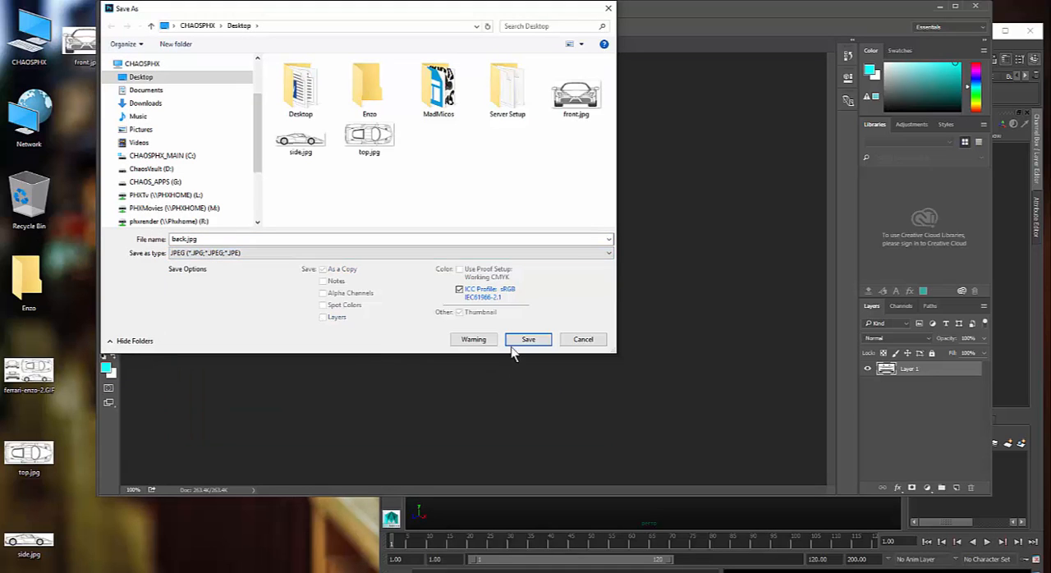
left_click(512, 342)
left_click(588, 142)
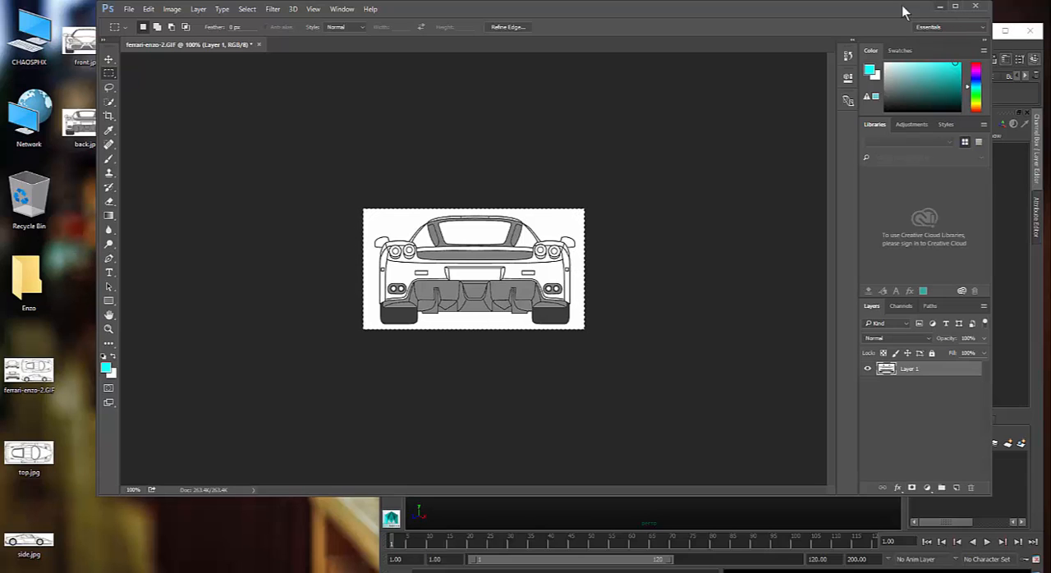
- Quit Photoshop without saving changes to ferrari-enzo-2.GIF, and switch to Maya with its window maximized
left_click(975, 6)
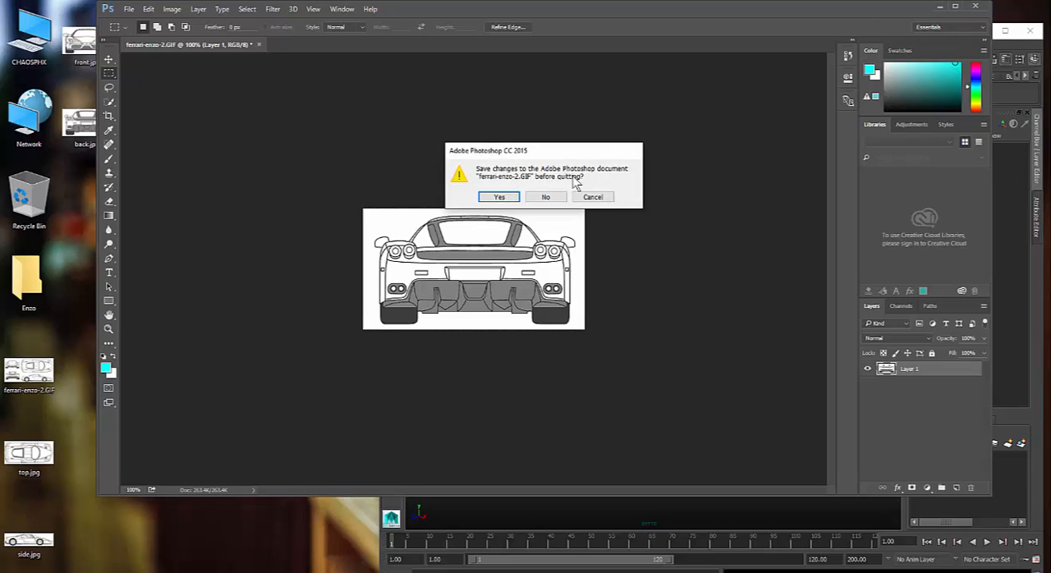
left_click(555, 197)
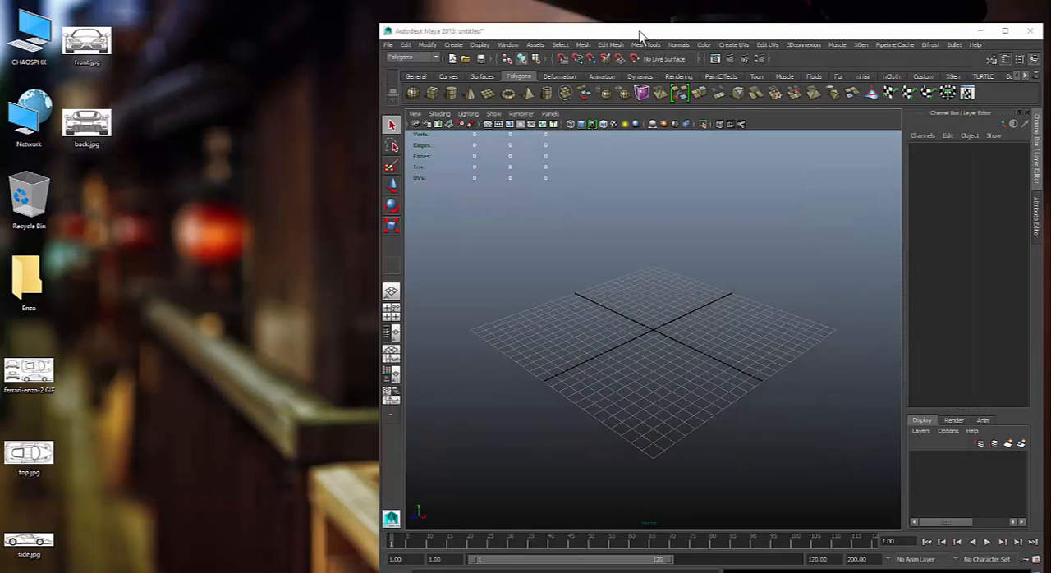
double_click(594, 28)
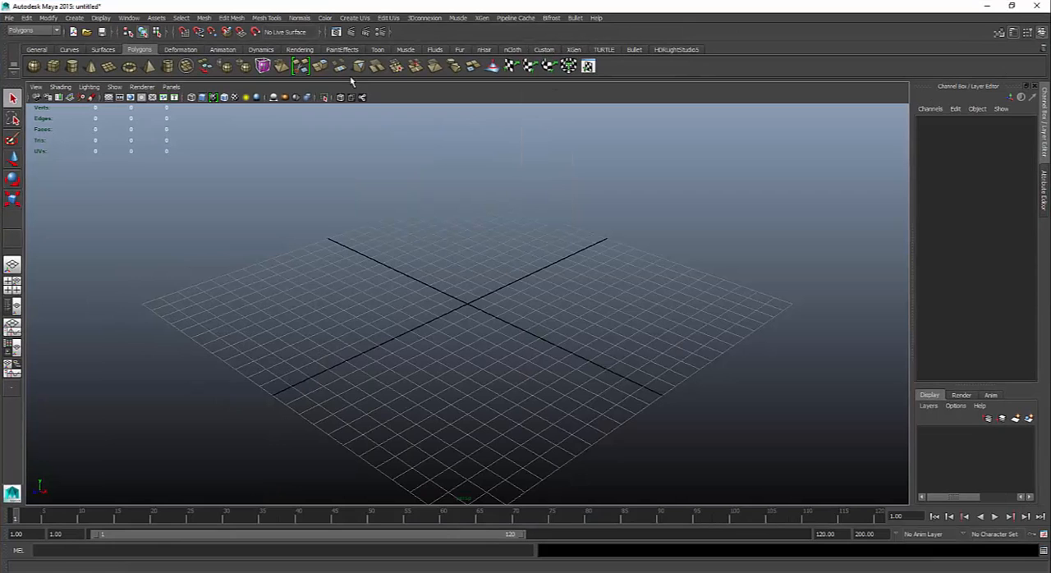
- Set the Maya project to the Enzo folder on the desktop and create a default workspace in it
left_click(10, 18)
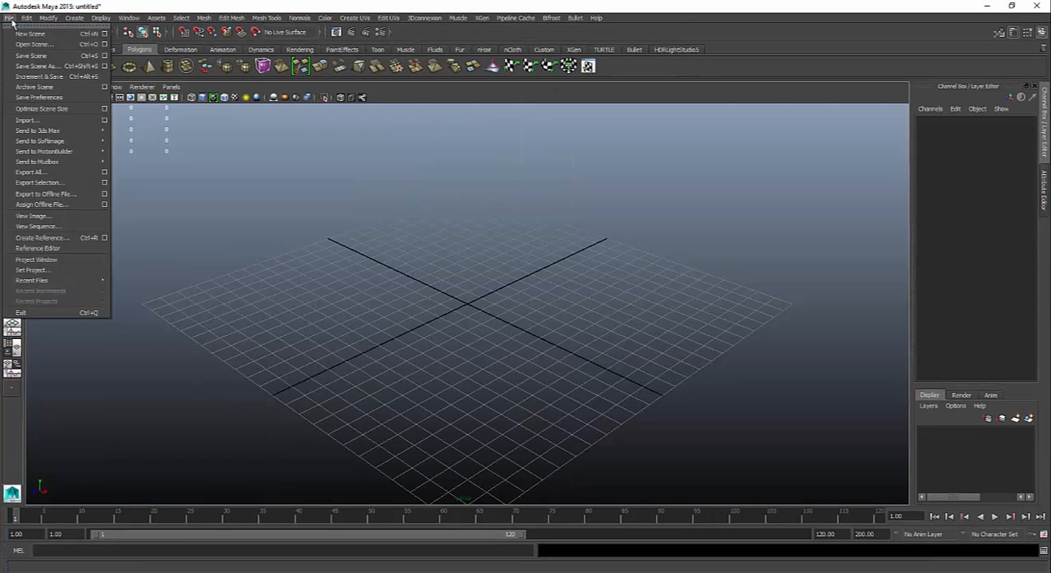
left_click(79, 270)
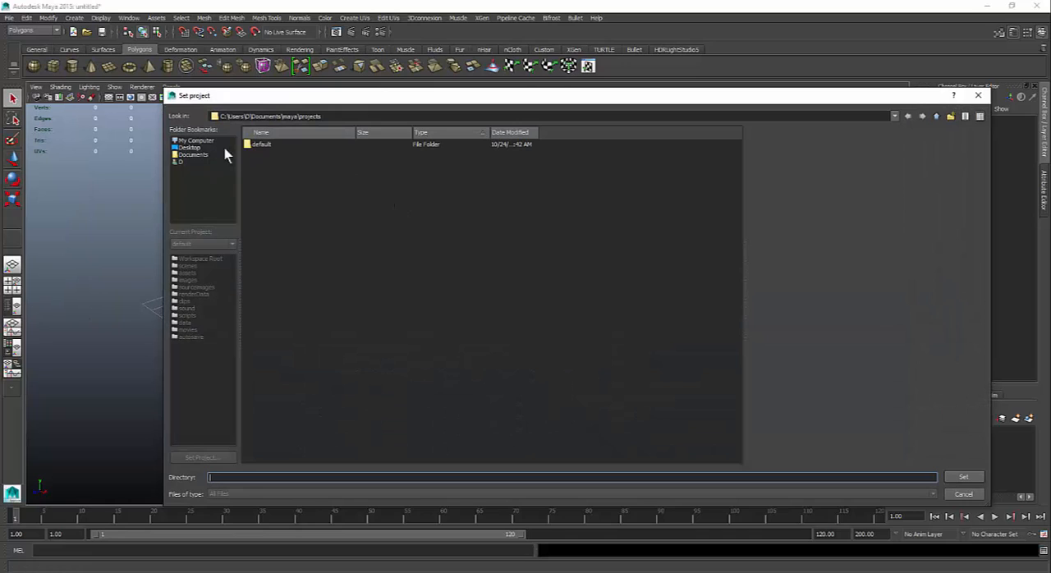
left_click(192, 149)
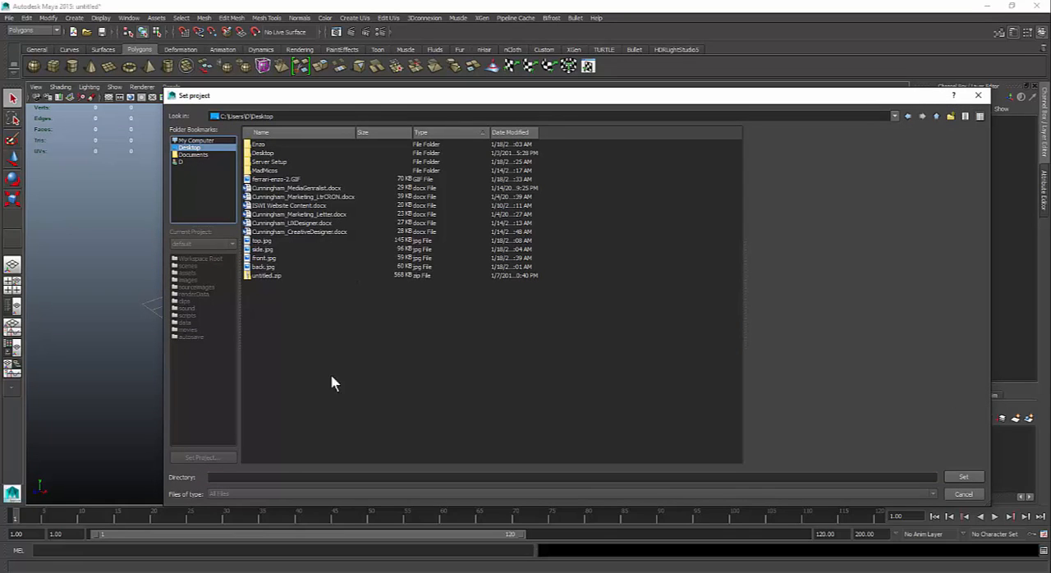
left_click(290, 477)
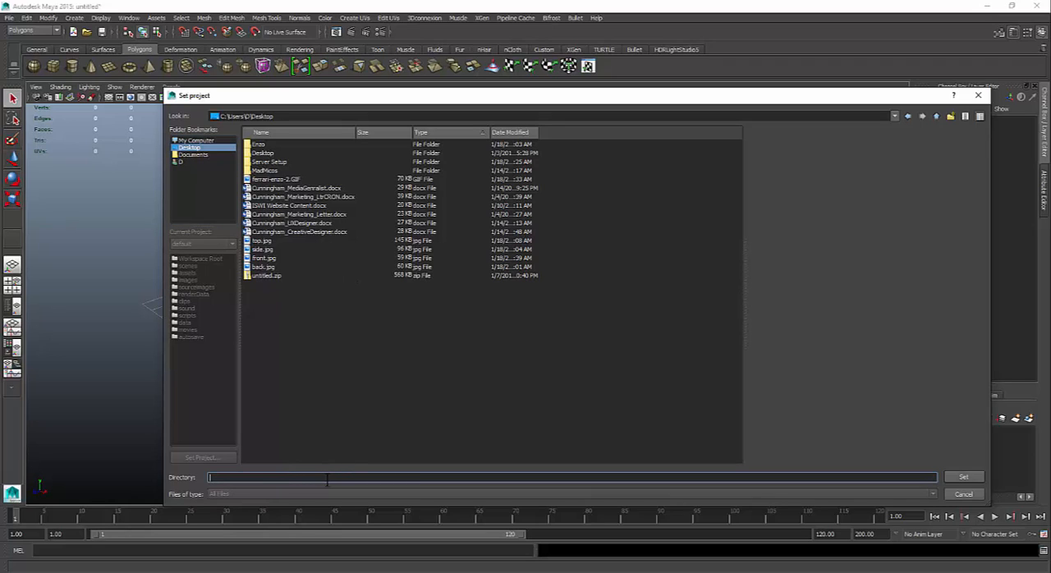
left_click(261, 145)
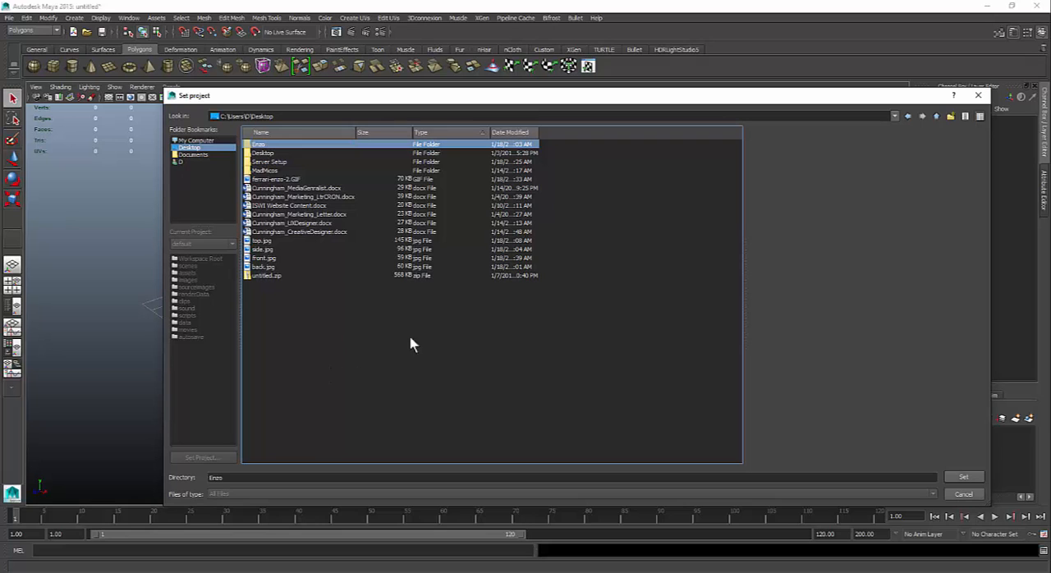
left_click(946, 478)
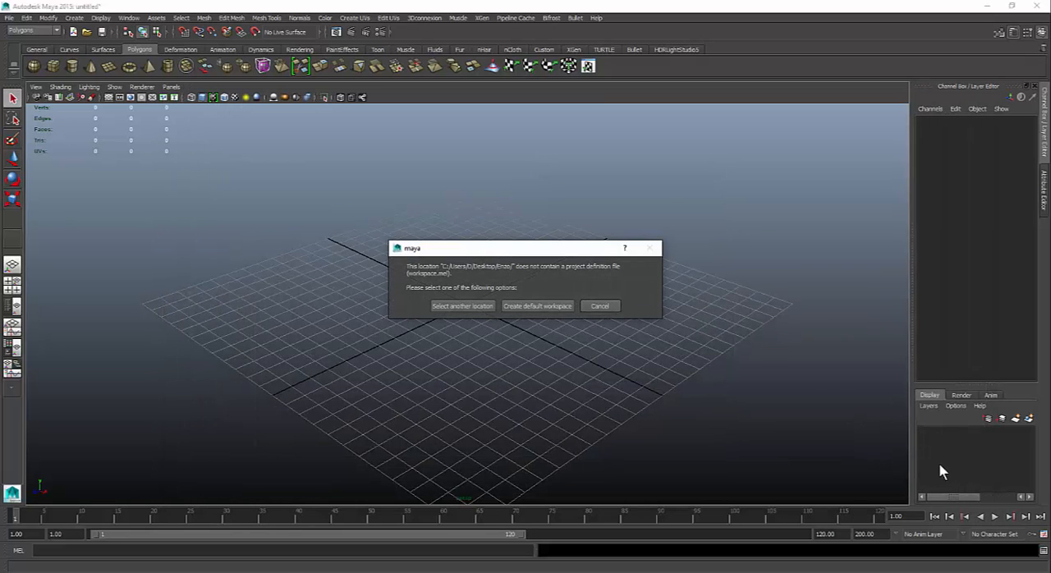
left_click(537, 305)
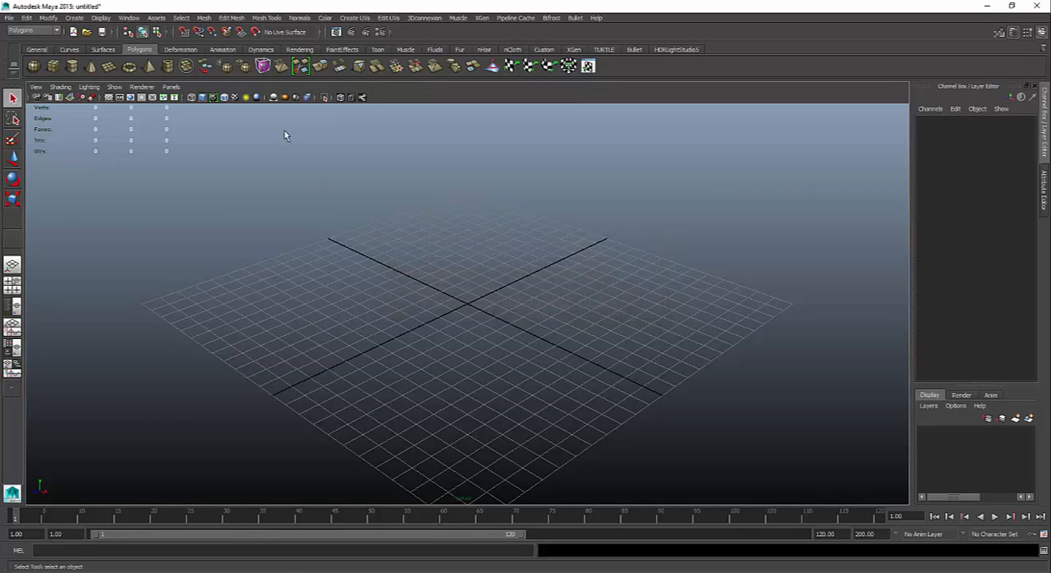
- Shrink Maya to a floating window, open the desktop's Enzo folder in a restored window, and return to Maya
left_click_drag(243, 8, 450, 130)
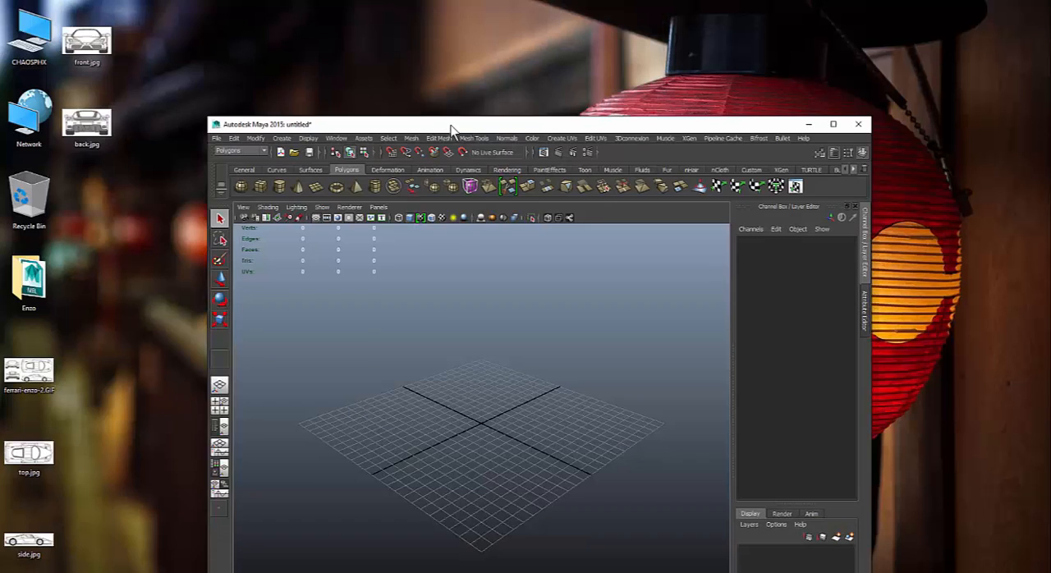
double_click(28, 281)
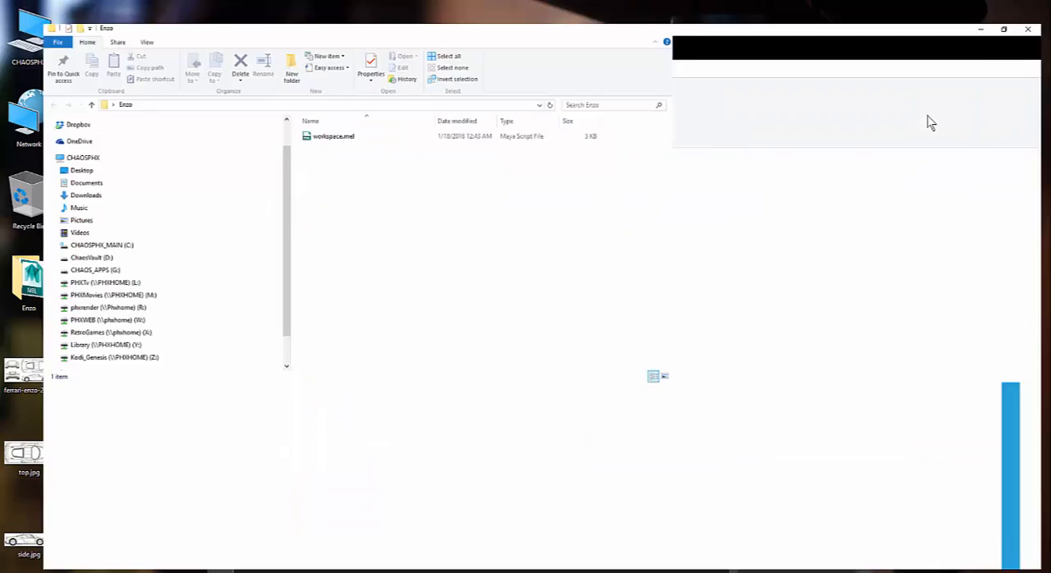
left_click(940, 112)
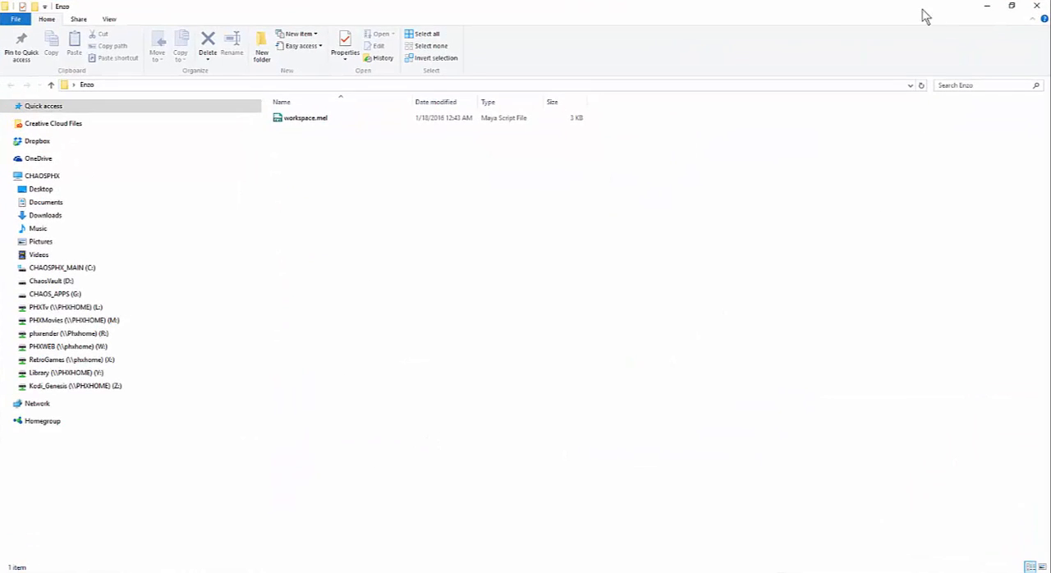
left_click_drag(923, 10, 558, 66)
left_click(743, 127)
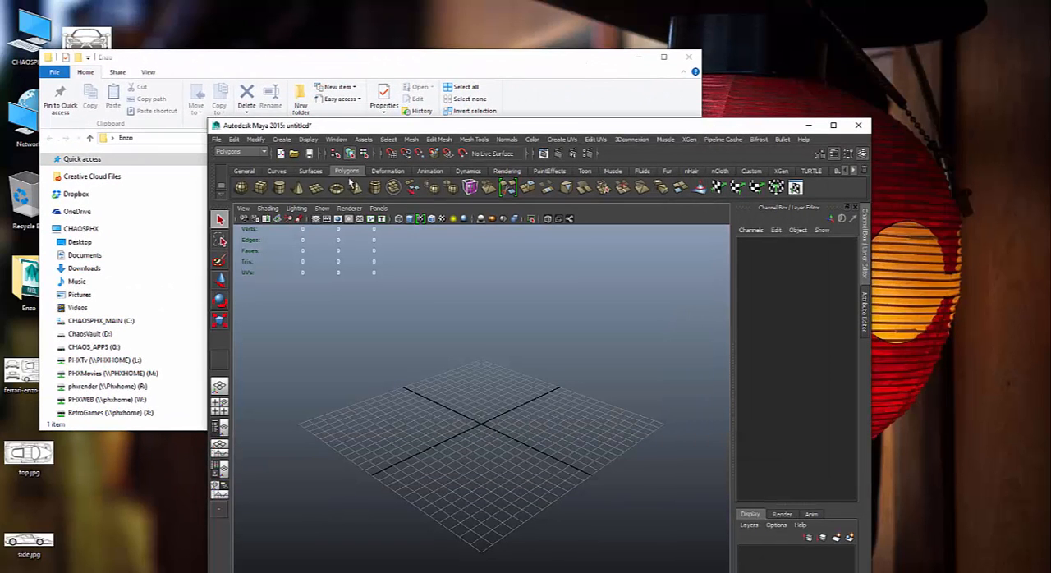
- Generate the Enzo project's subfolders from the Project Window, accepting the default locations
left_click(218, 140)
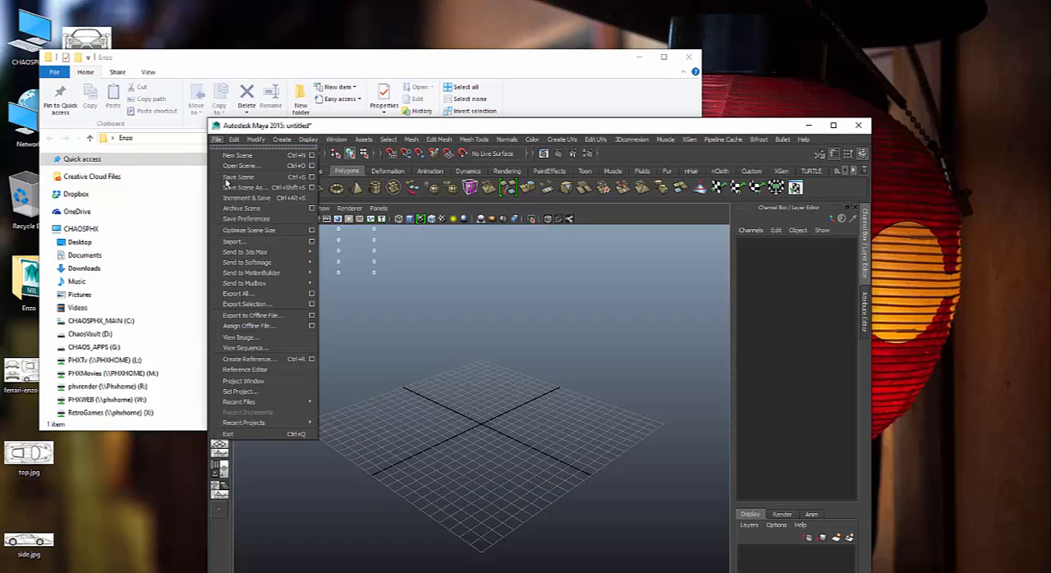
left_click(293, 384)
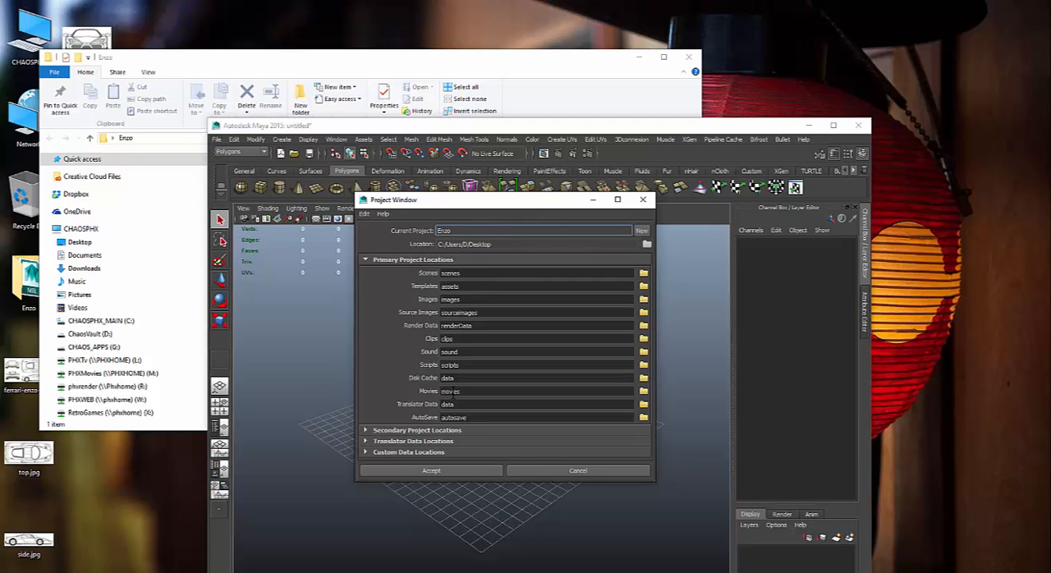
left_click(491, 474)
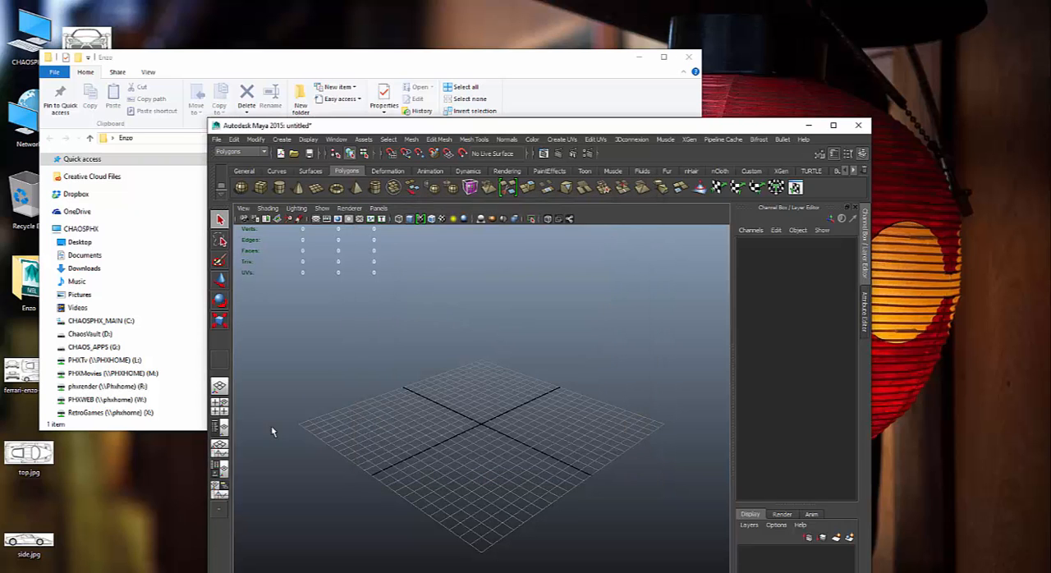
- Bring the Enzo folder window forward, rearrange both windows to uncover the desktop files, and open the sourceimages folder
left_click(251, 64)
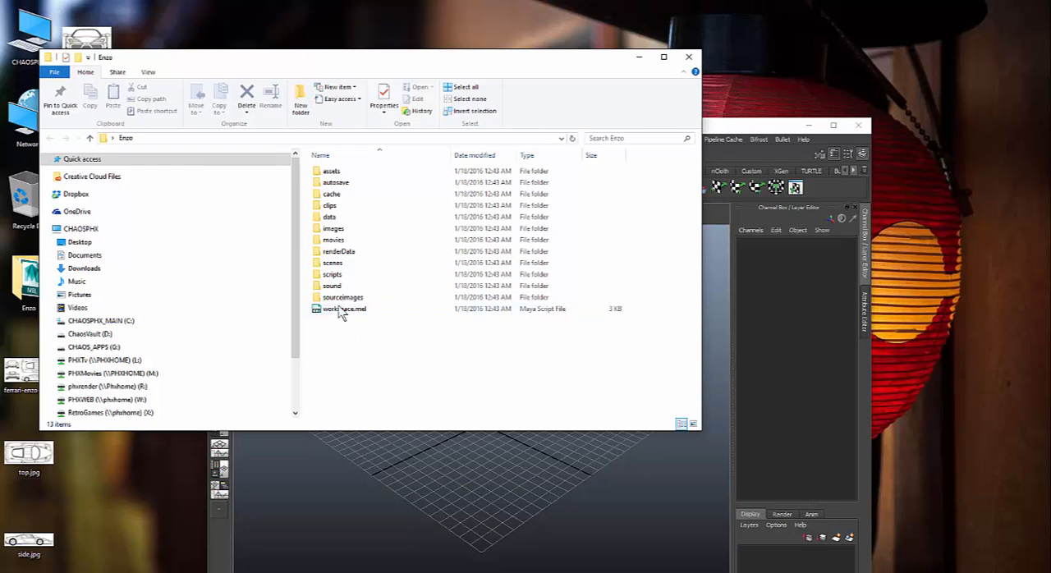
left_click_drag(746, 126, 858, 61)
left_click_drag(244, 57, 353, 112)
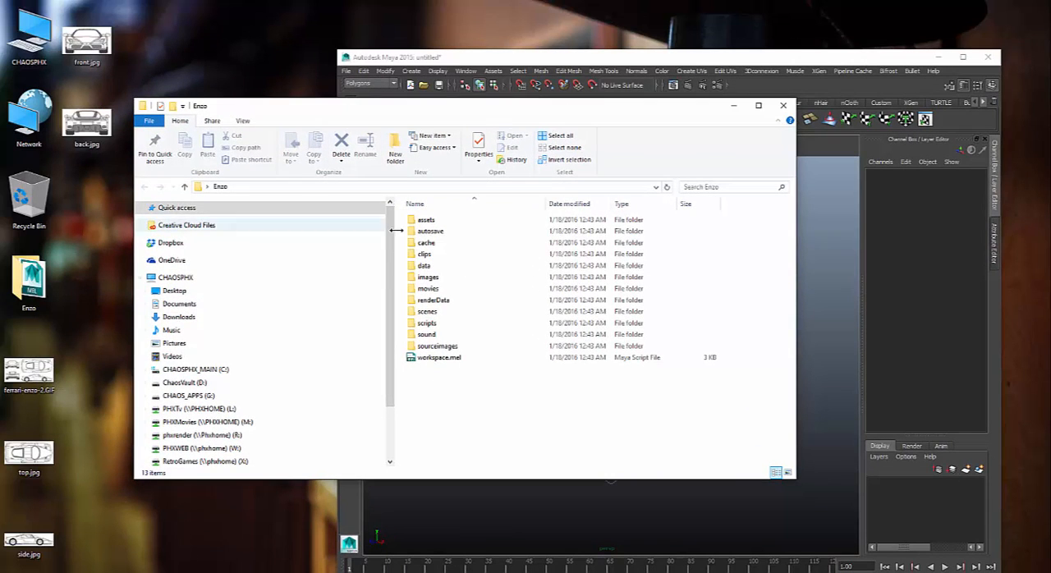
double_click(448, 347)
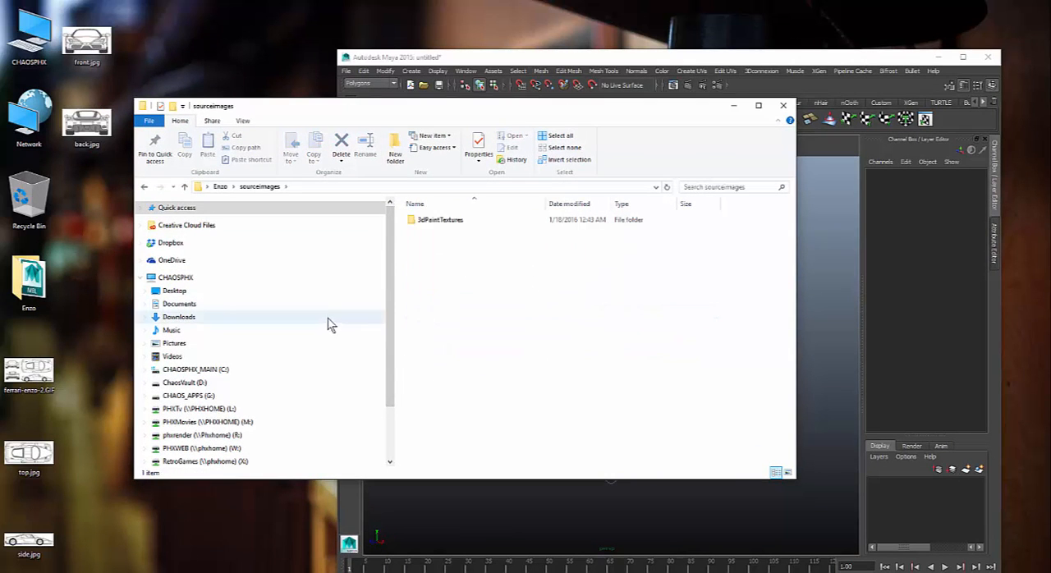
- Move front.jpg, back.jpg, top.jpg, side.jpg and ferrari-enzo-2.GIF from the desktop into sourceimages, then minimize the folder and maximize Maya
left_click_drag(136, 38, 427, 399)
left_click_drag(80, 413, 7, 566)
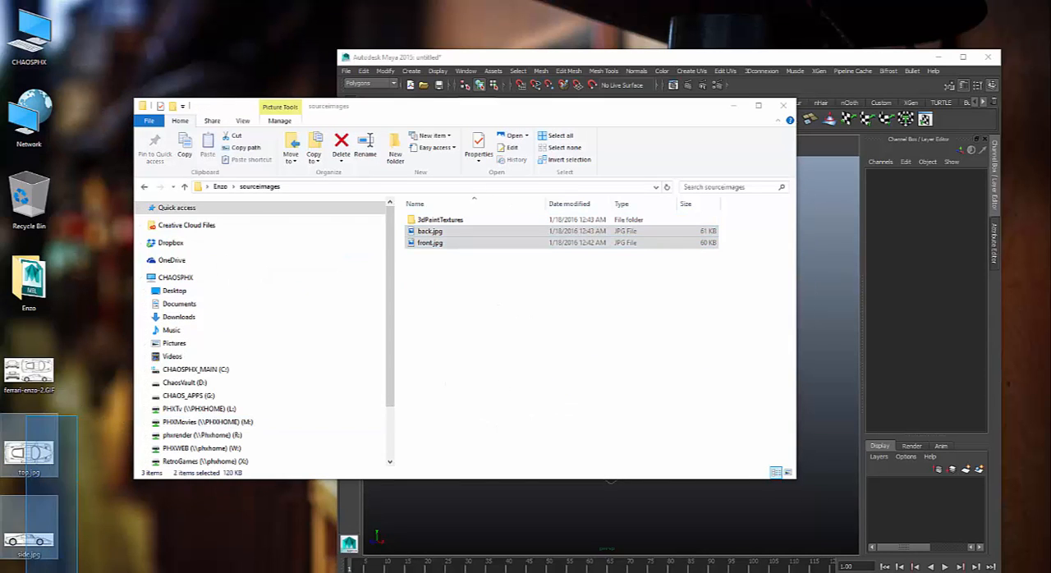
left_click_drag(29, 456, 486, 376)
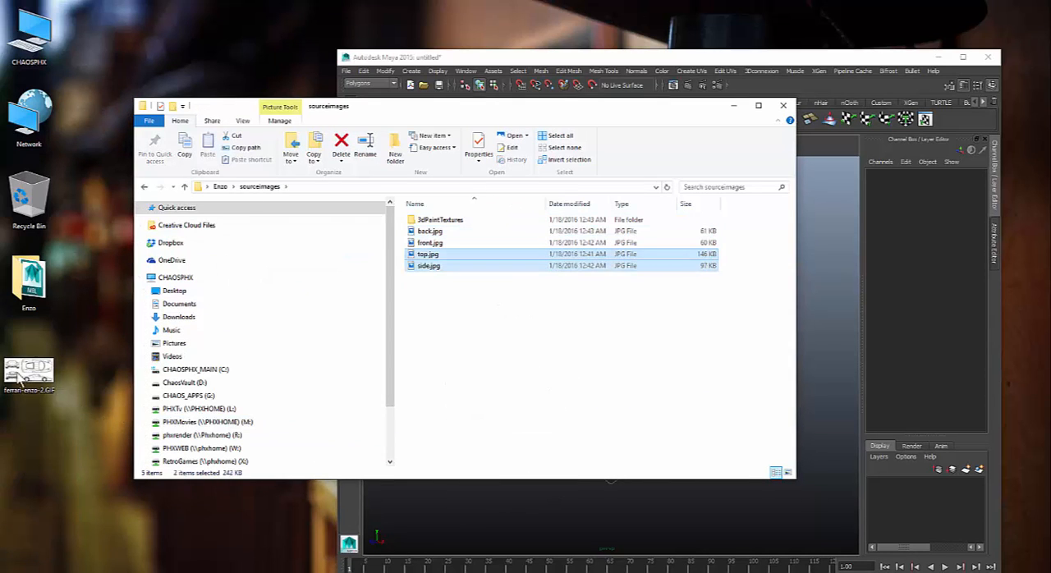
left_click_drag(48, 371, 713, 342)
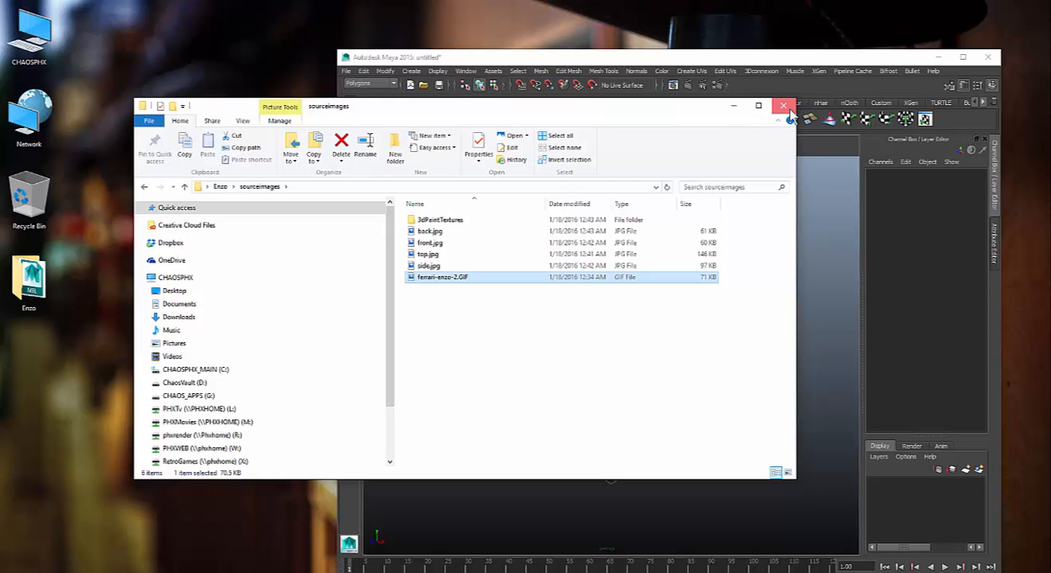
left_click(735, 105)
double_click(645, 59)
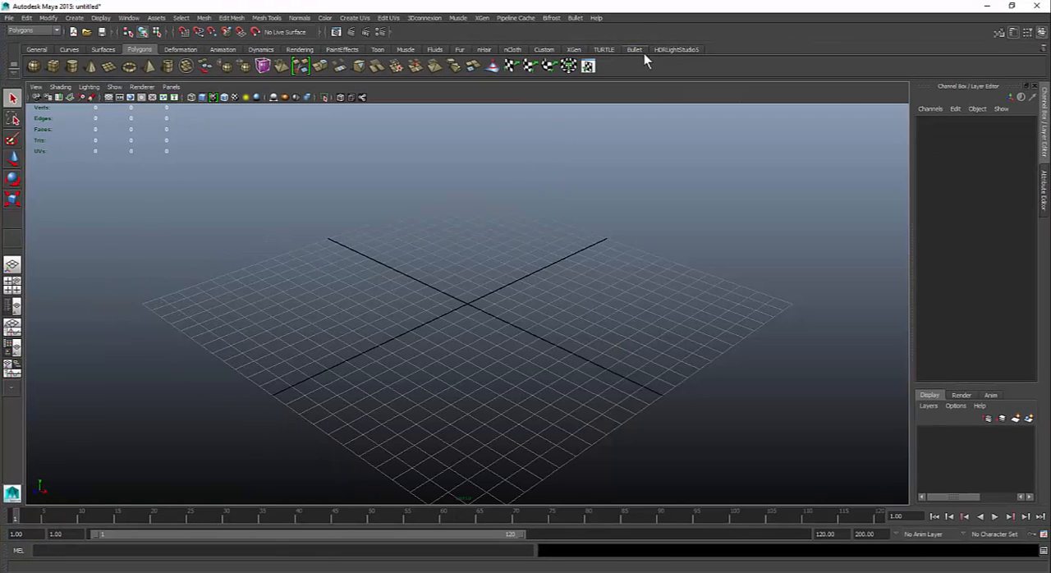
- Save the scene as enzo in Maya Binary format in the project's scenes folder
left_click(9, 17)
mouse_move(48, 142)
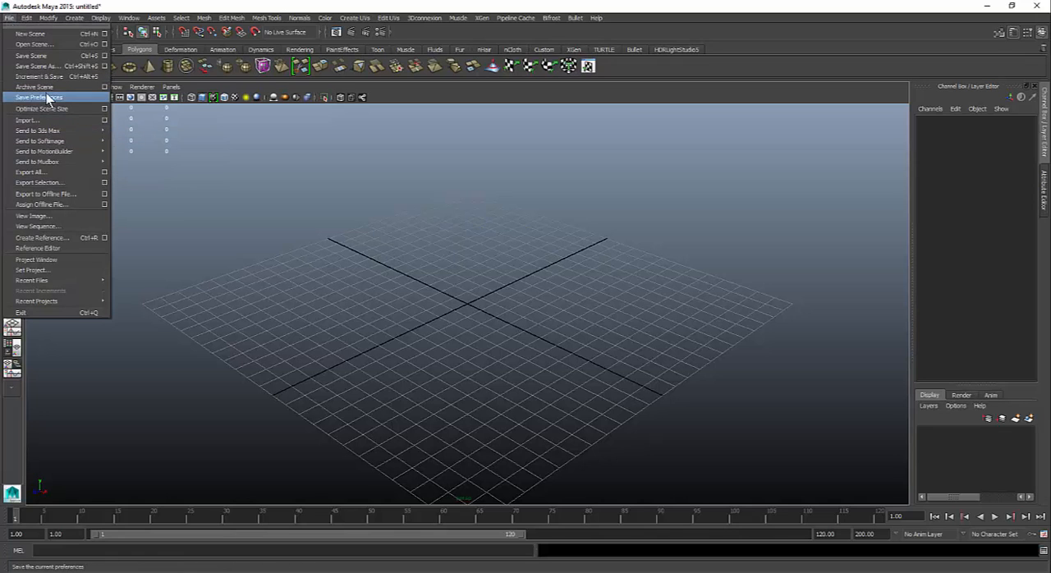
left_click(45, 66)
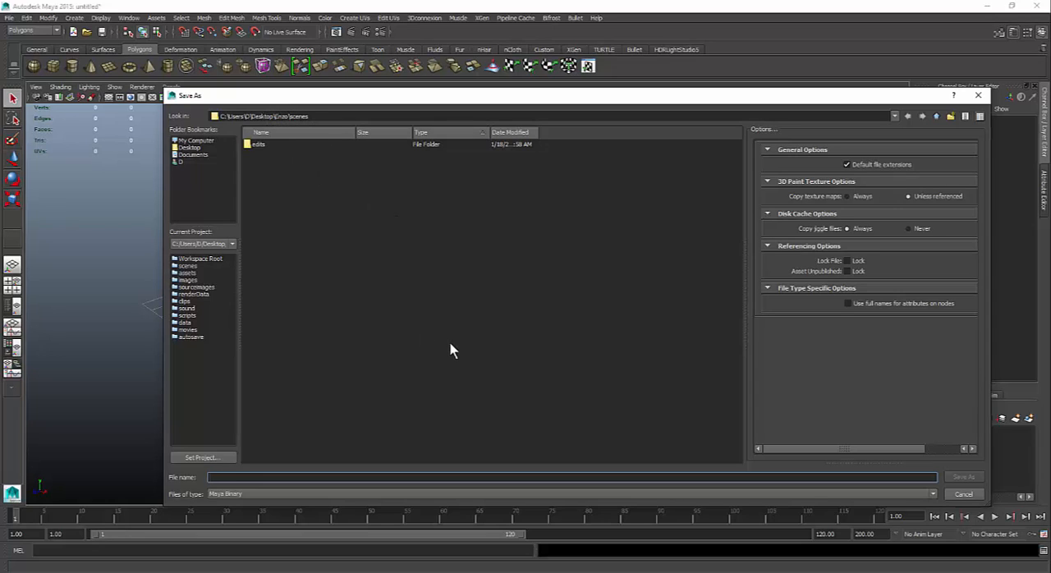
type("enzo")
left_click(963, 478)
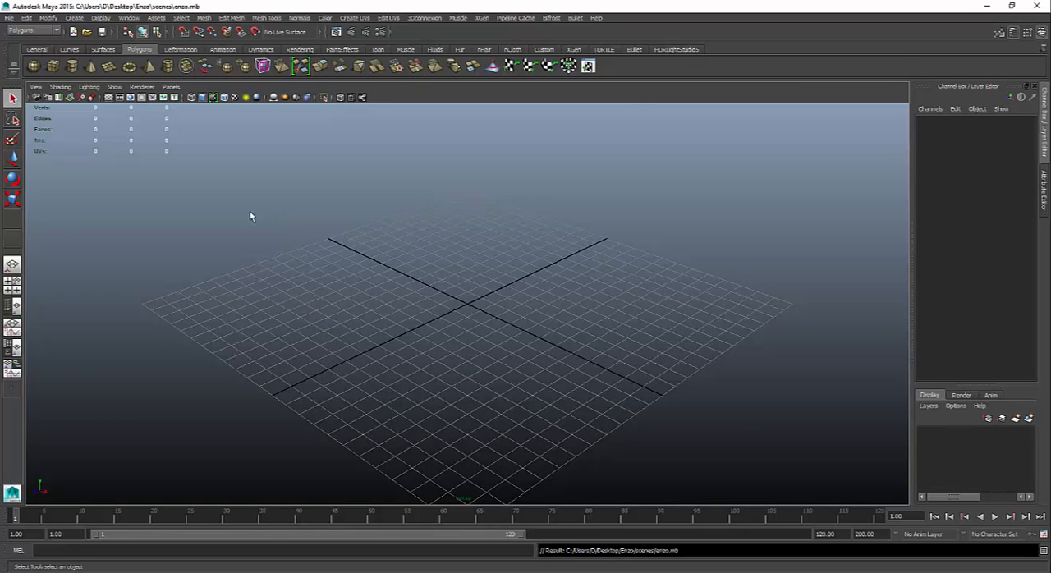
- Hide the Shelf, Range Slider and Time Slider to enlarge the viewport
right_click(10, 76)
left_click(46, 147)
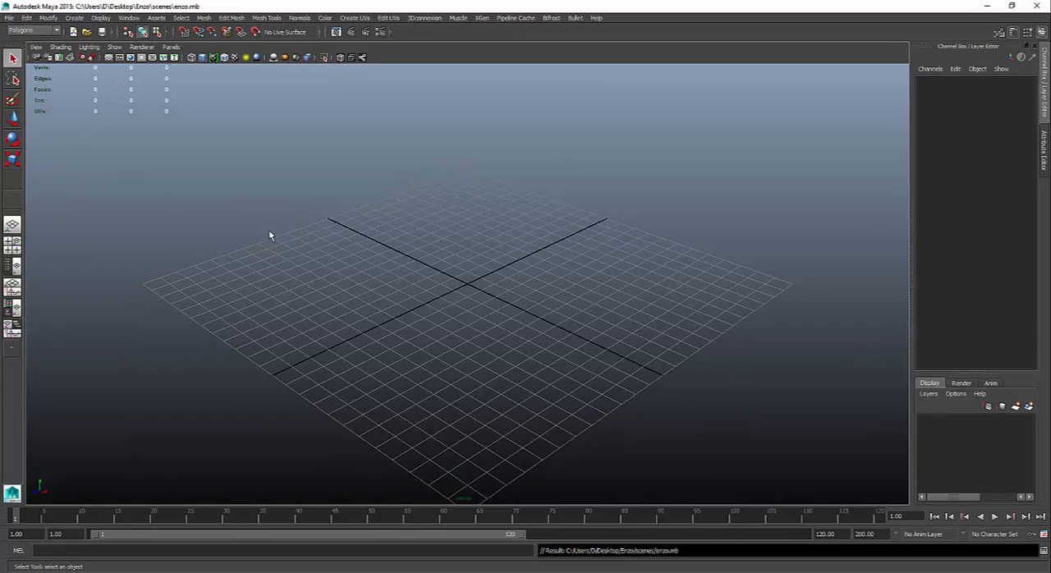
right_click(5, 518)
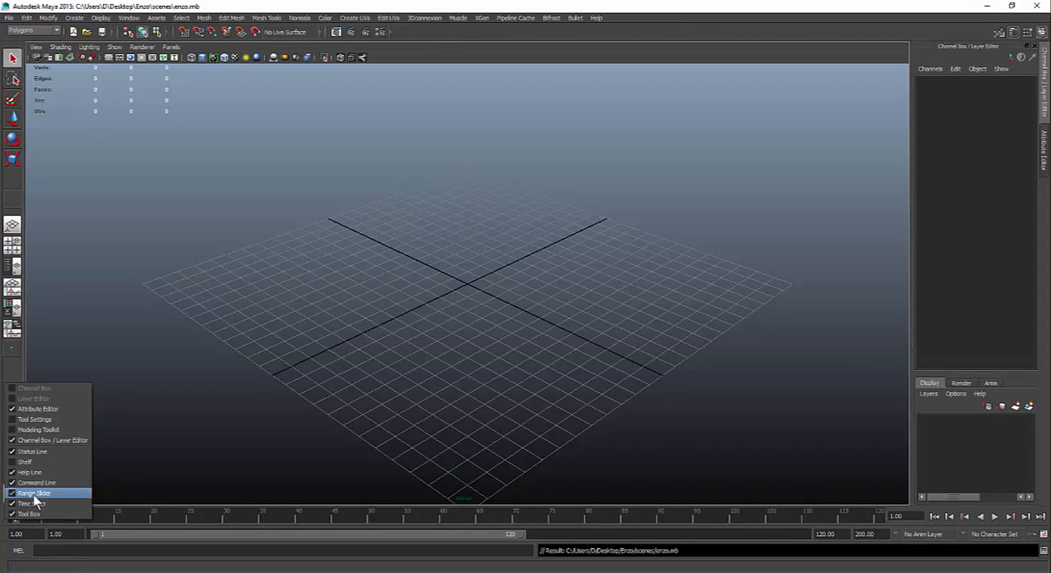
left_click(34, 493)
right_click(7, 538)
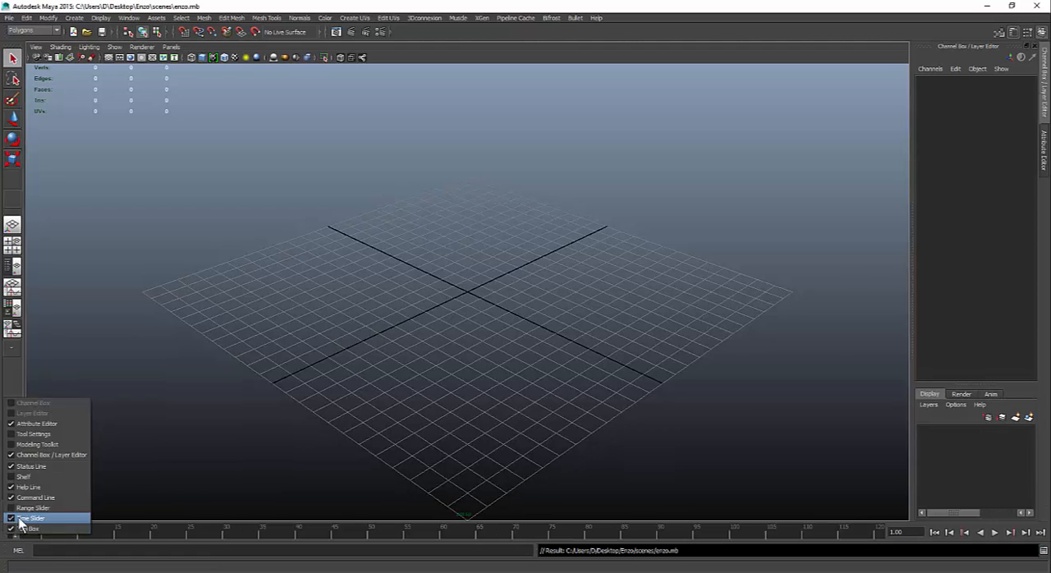
left_click(20, 518)
right_click(10, 552)
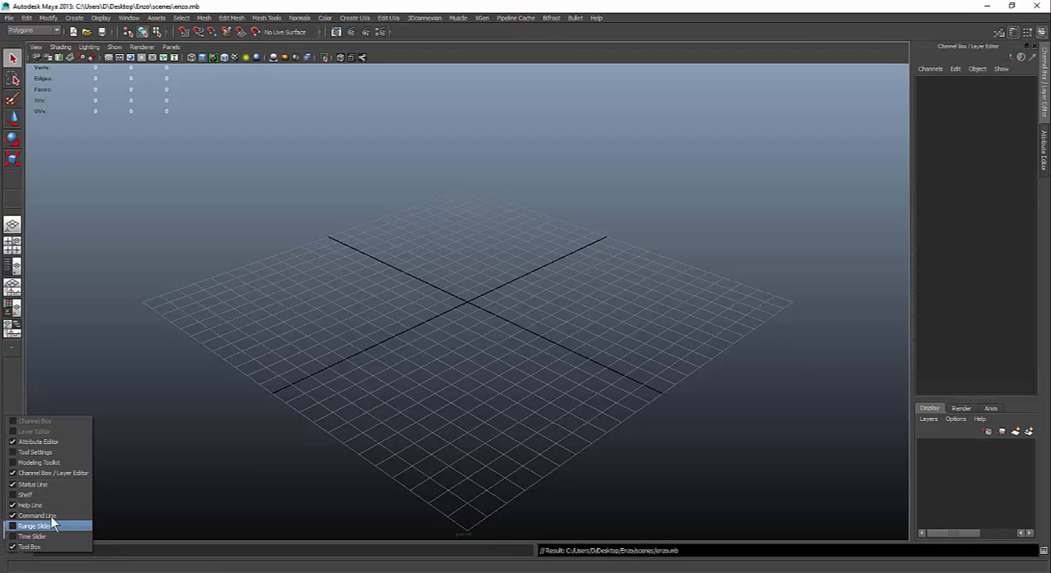
left_click(336, 479)
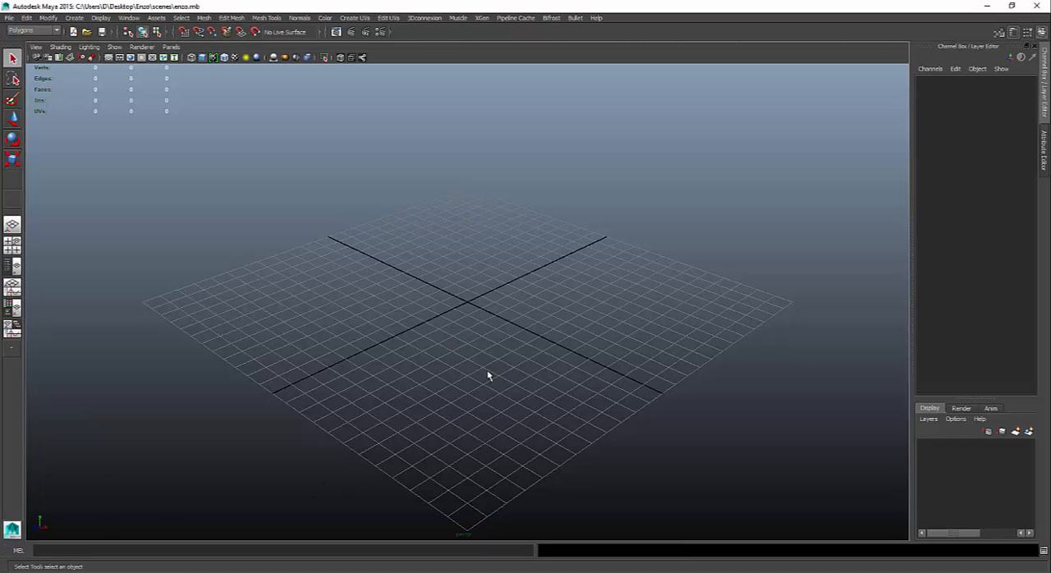
- Switch the viewport to the top view and import top.jpg from sourceimages as an image plane
key("space")
left_click(513, 315)
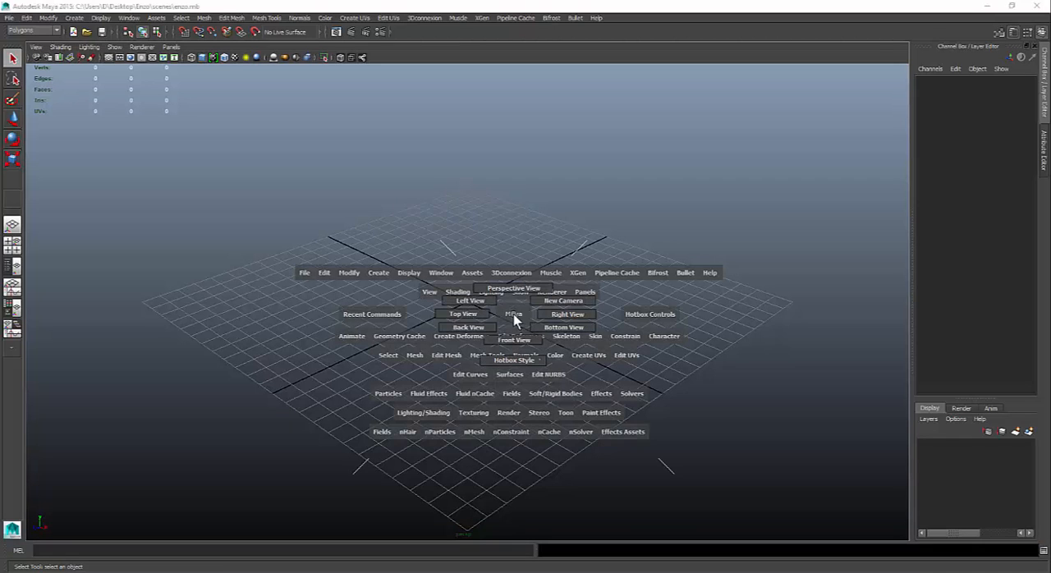
left_click_drag(513, 320, 474, 320)
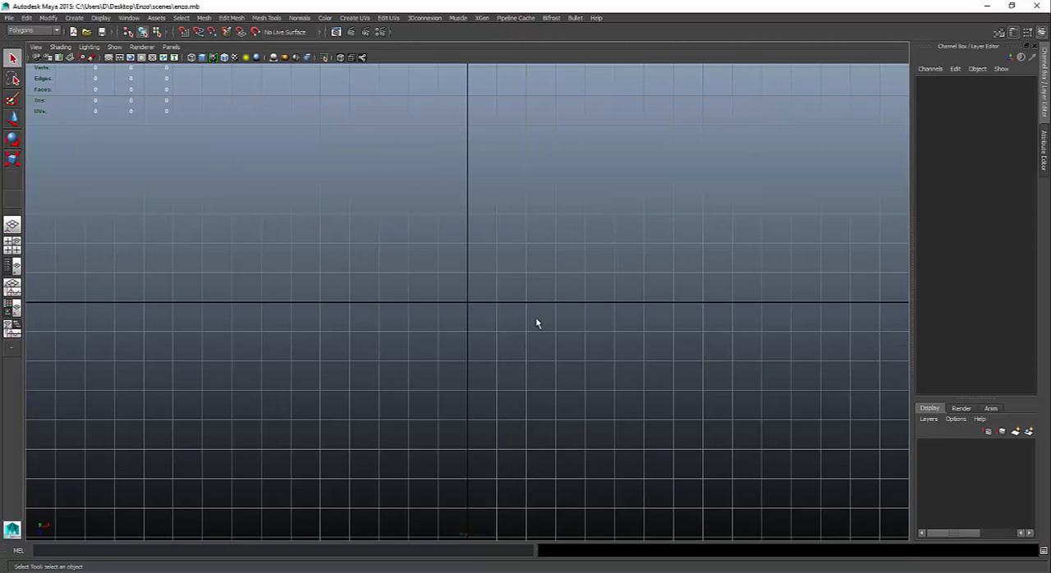
left_click(37, 47)
mouse_move(117, 231)
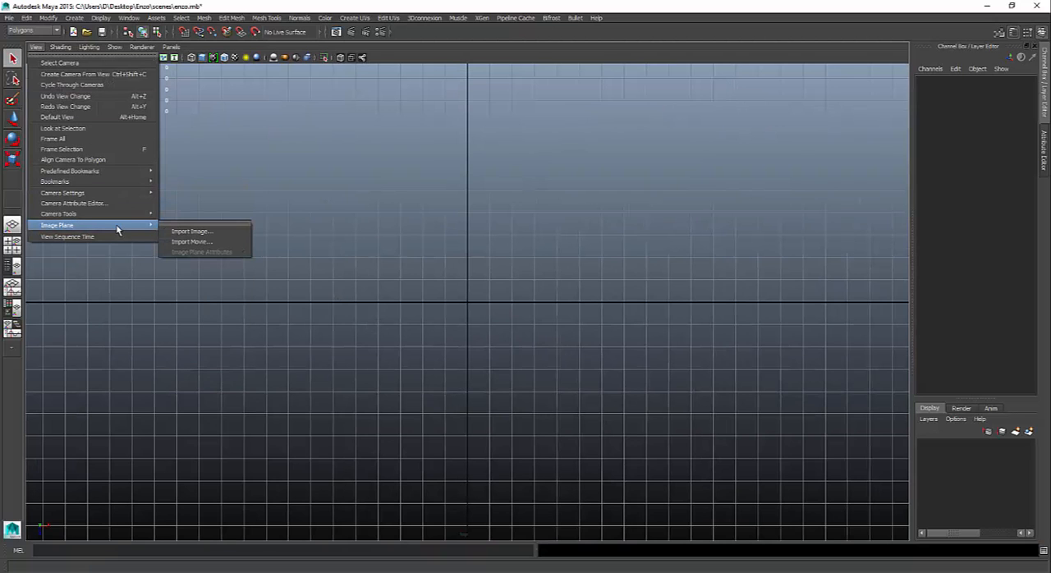
left_click(194, 231)
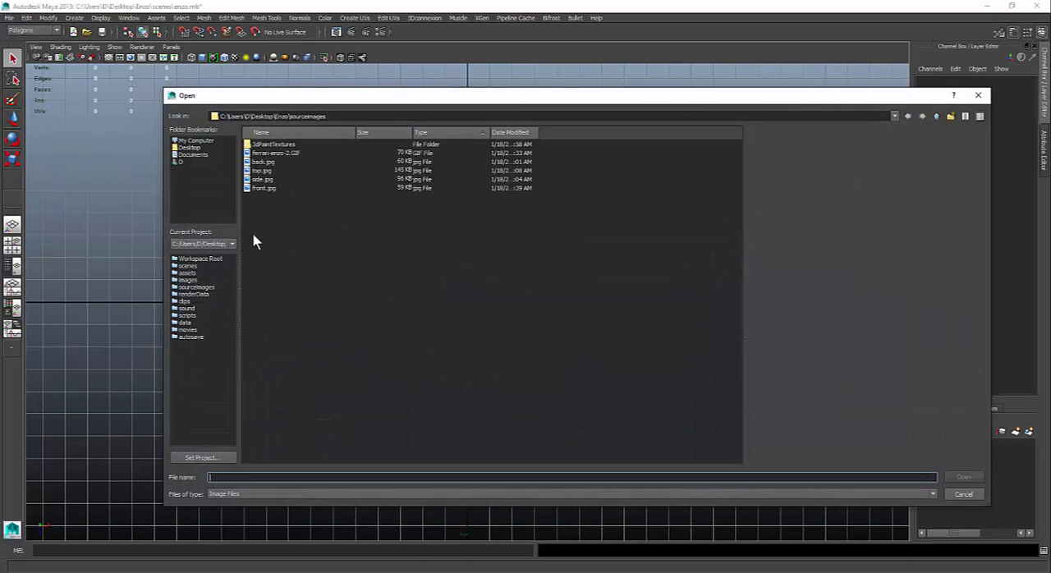
left_click(259, 171)
left_click(944, 476)
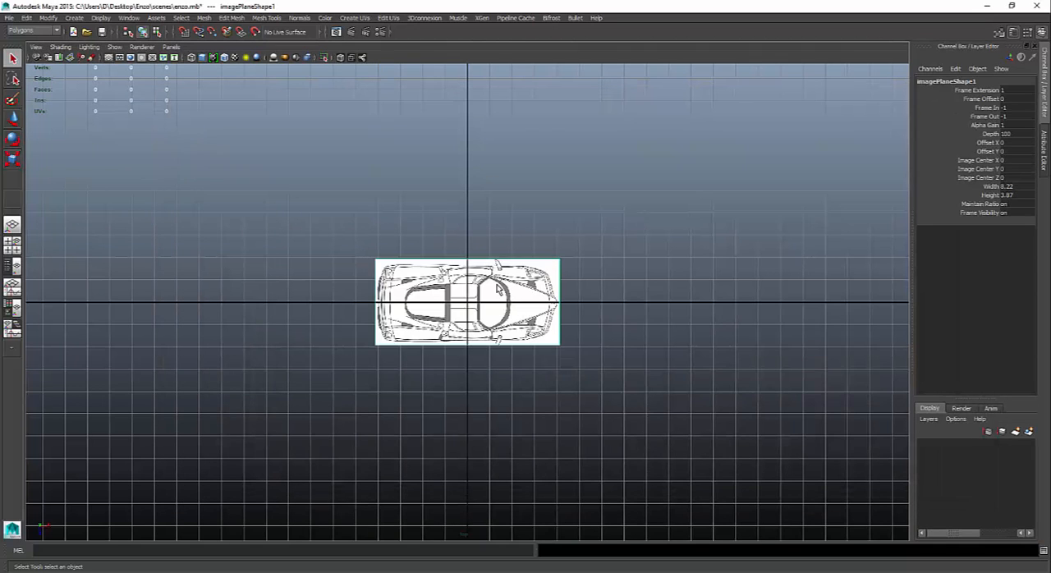
- Switch the viewport to the right view and import side.jpg from sourceimages as an image plane
key("space")
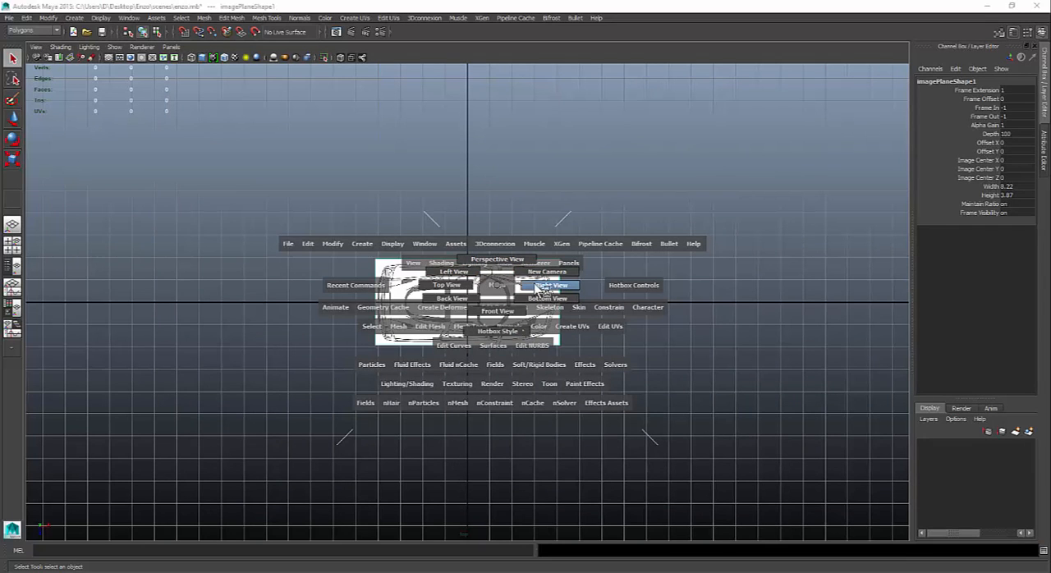
left_click_drag(536, 287, 533, 288)
left_click(36, 47)
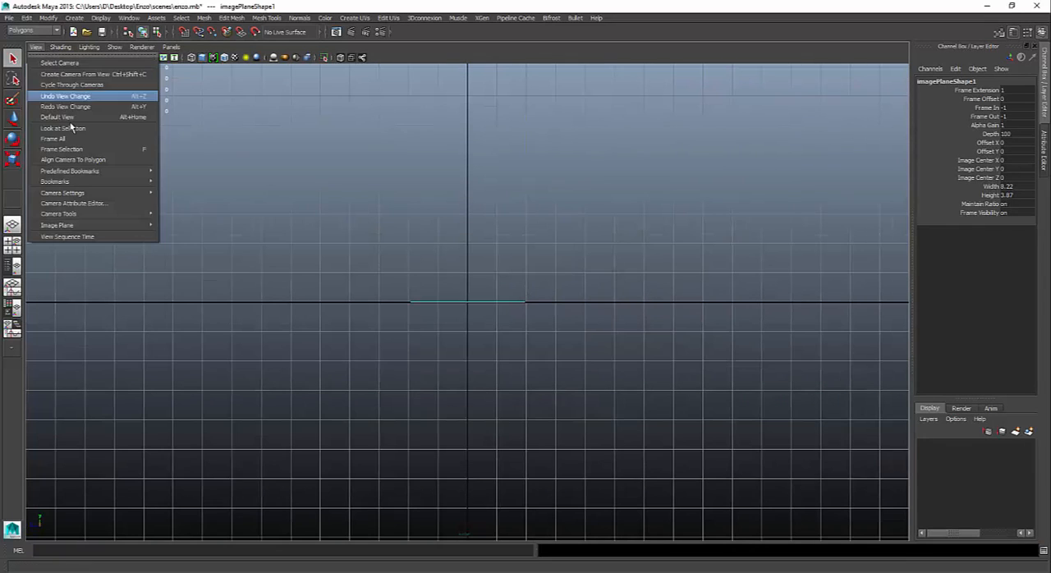
mouse_move(140, 228)
left_click(188, 230)
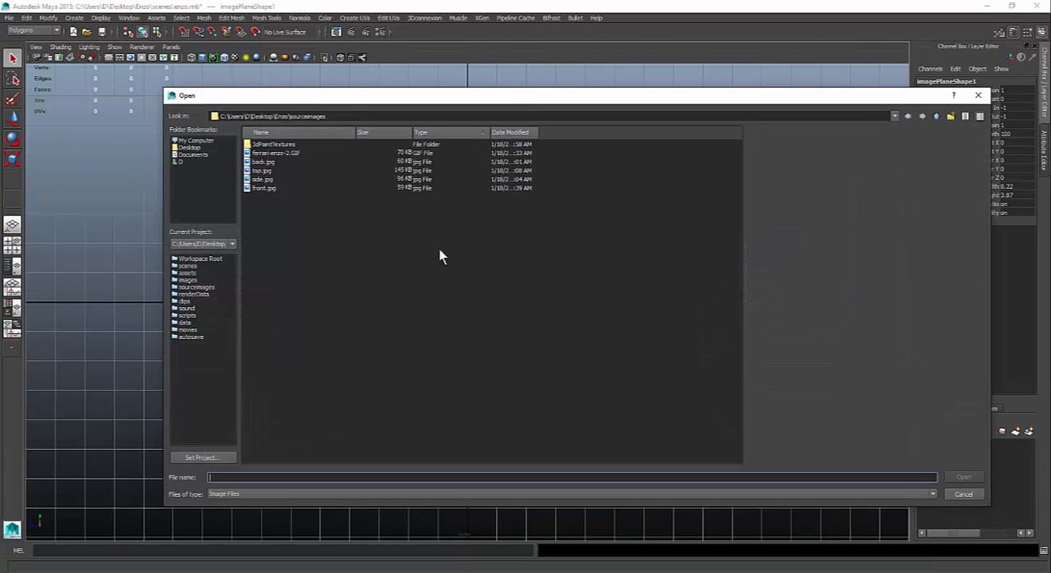
left_click(263, 179)
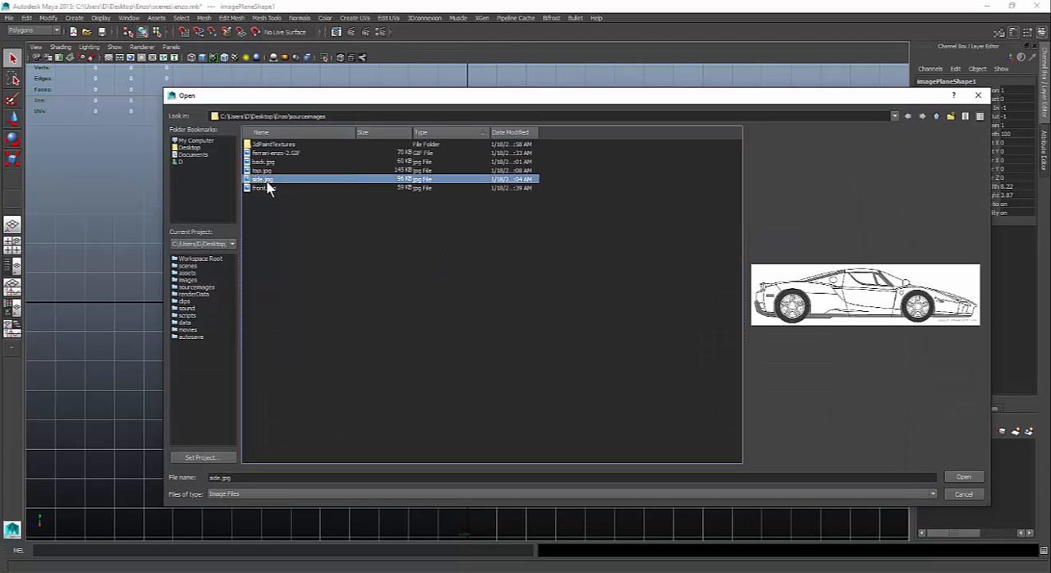
left_click(962, 479)
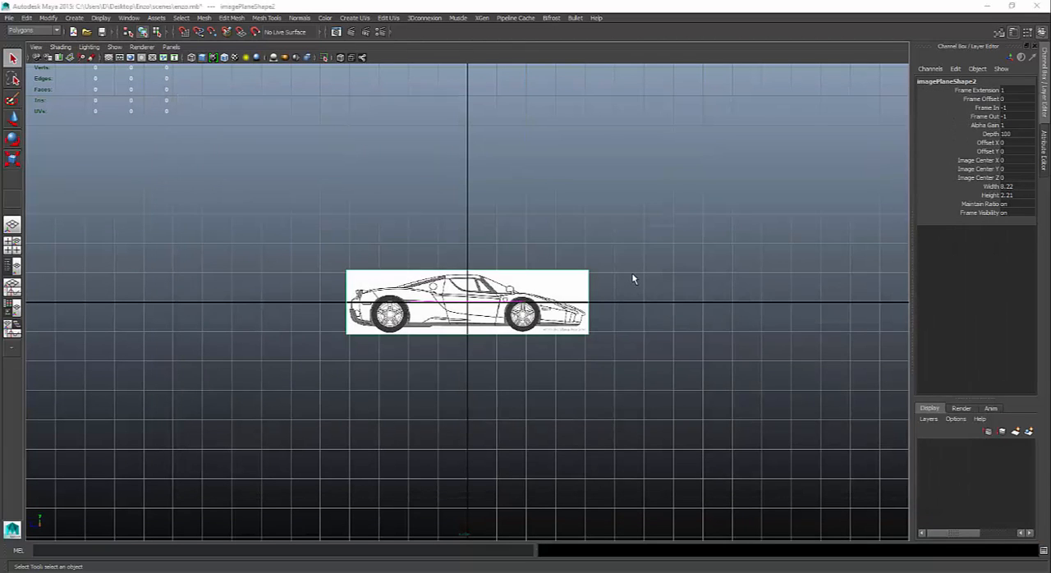
- Switch to the perspective view and select the image plane showing the car's top view
key("space")
left_click_drag(628, 257, 510, 304)
left_click(527, 263)
left_click_drag(661, 210, 401, 153)
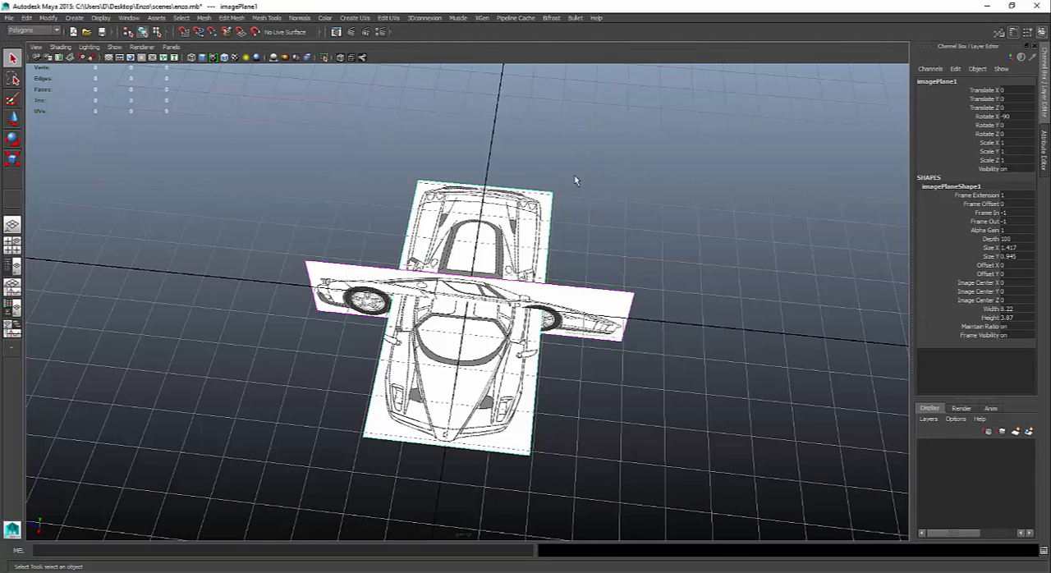
key("e")
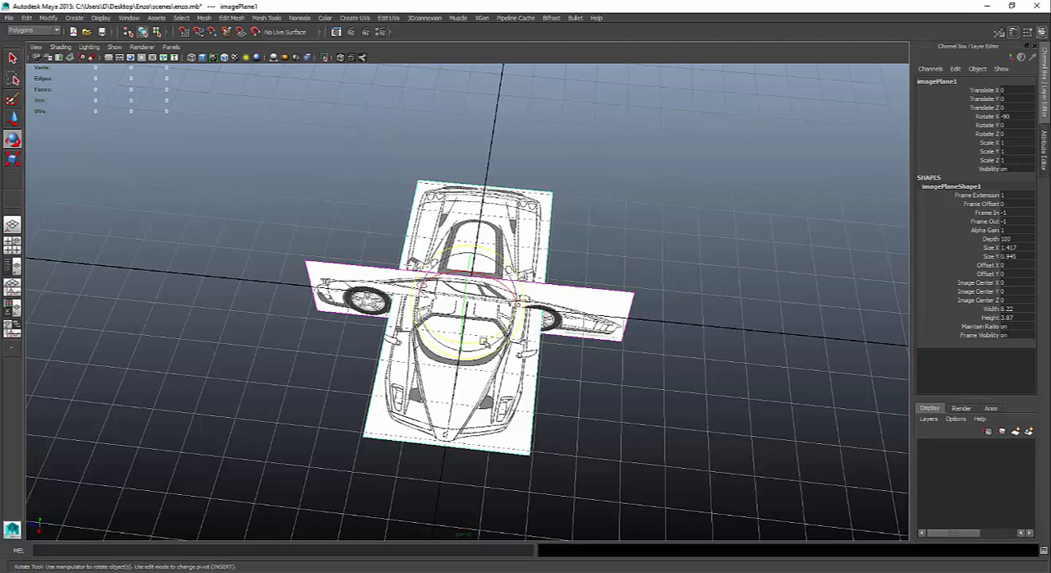
mouse_move(498, 341)
left_mouse_down()
mouse_move(513, 337)
mouse_move(501, 338)
left_mouse_up()
key("ctrl+z")
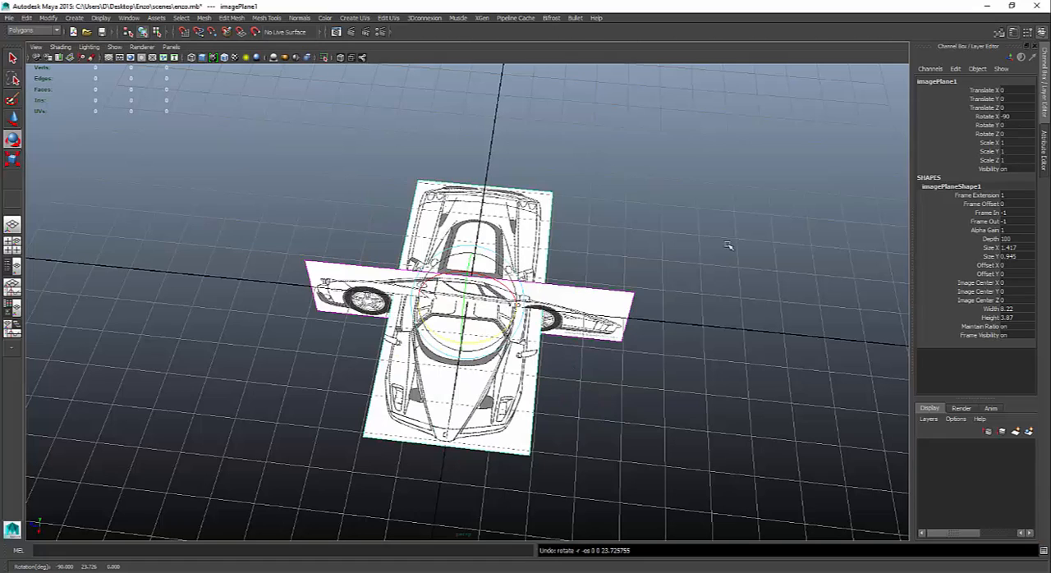
- Set the top-view image plane's Rotate Y to 90, then deselect it
double_click(1022, 124)
type("90")
key("Return")
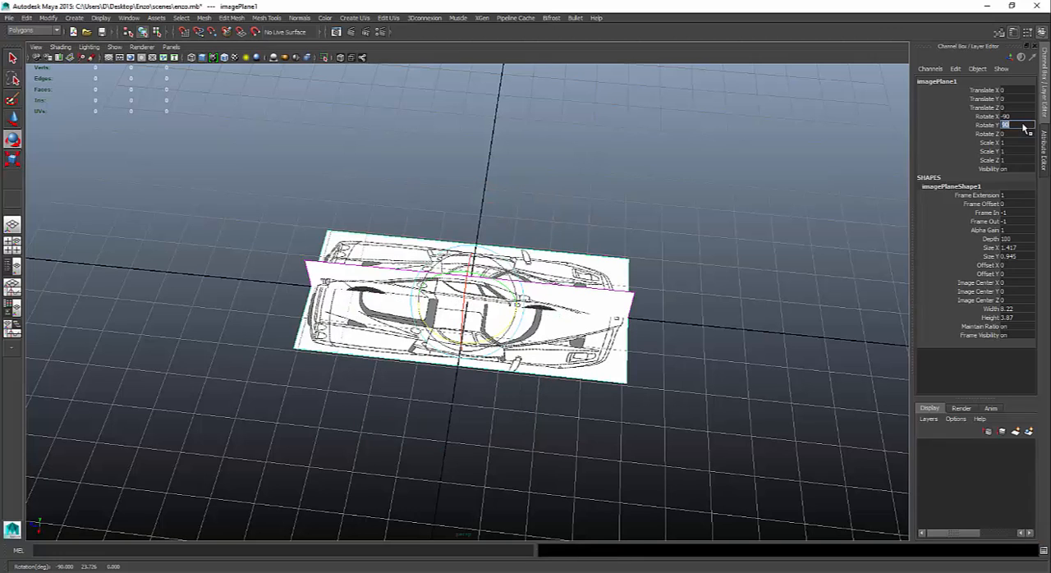
left_click(730, 275)
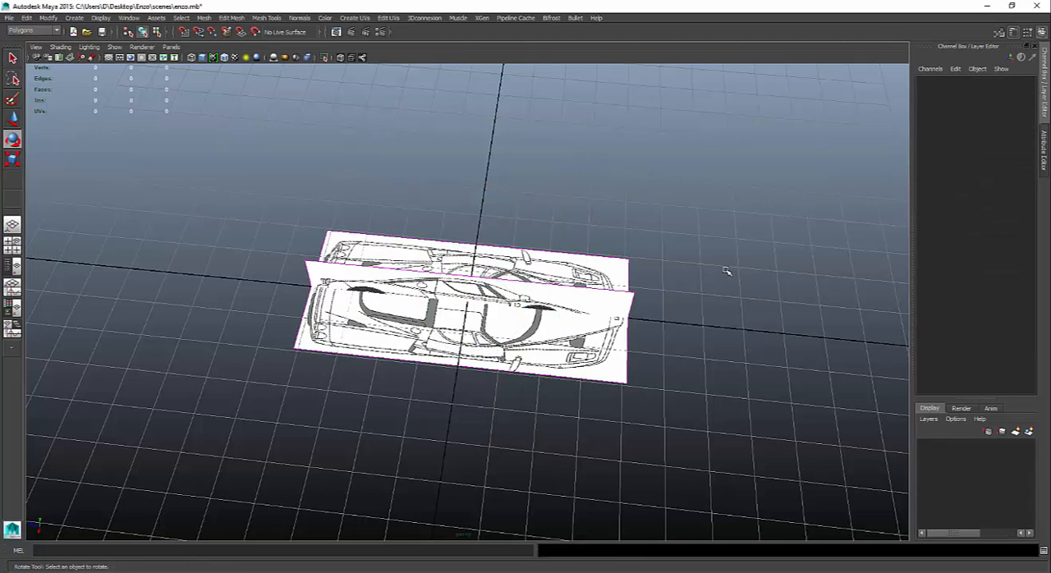
- Move the top-view image plane down below the side view's center, to about -0.374 in Translate Y
key("w")
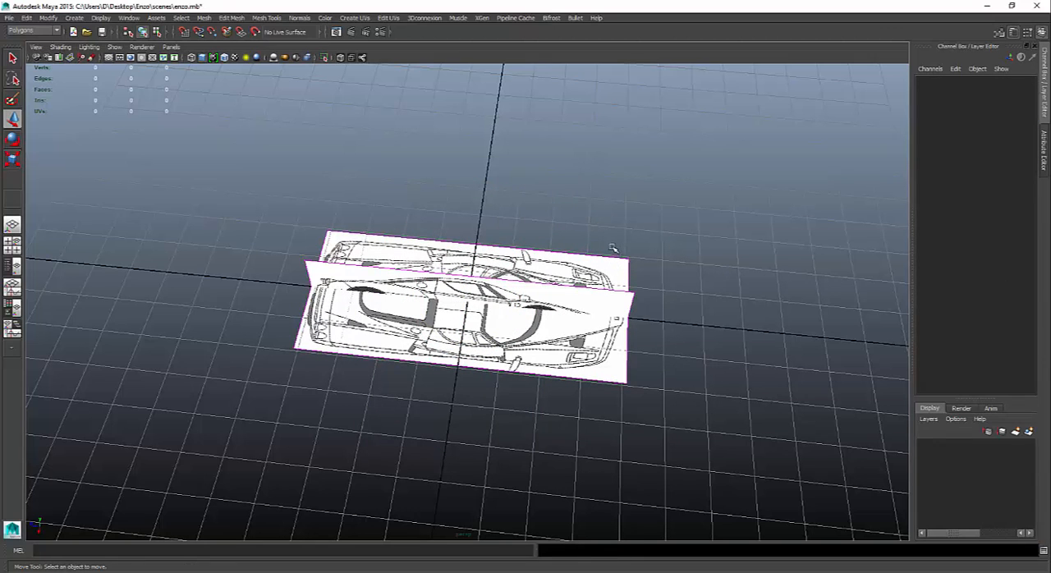
left_click(611, 273)
right_click_drag(613, 273, 742, 272, "alt")
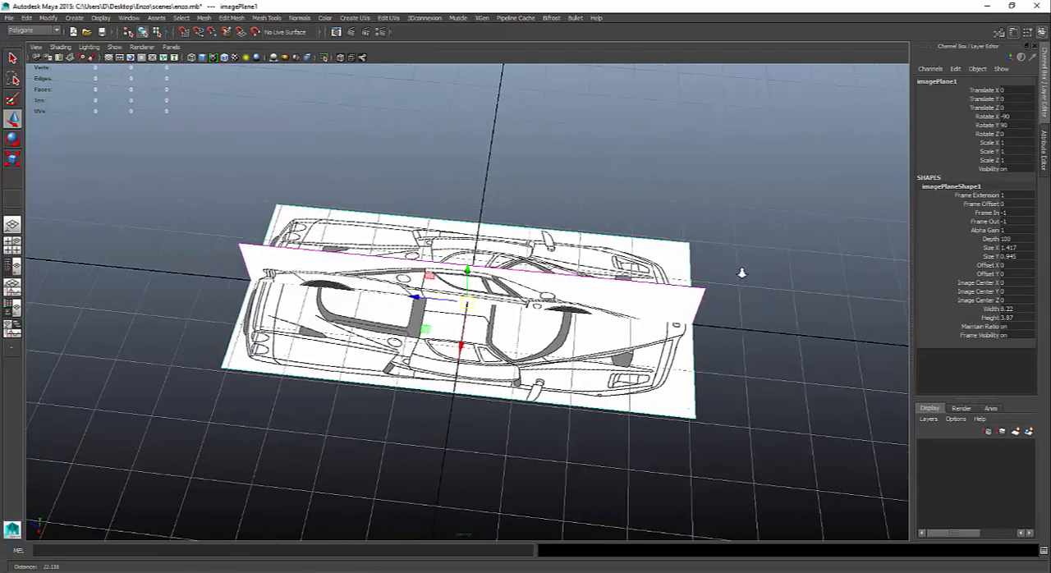
left_click_drag(741, 273, 598, 254, "alt")
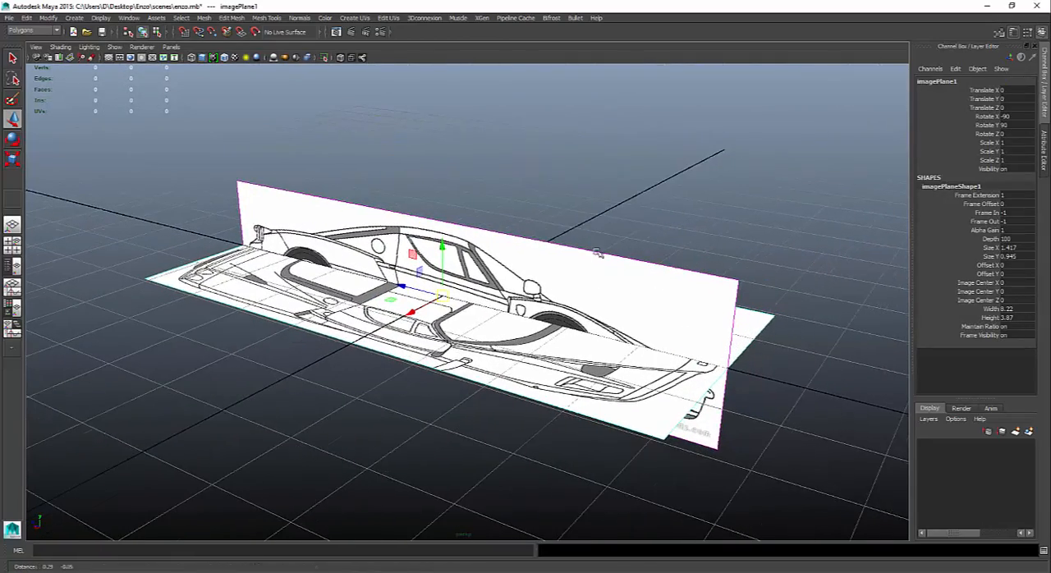
left_click_drag(442, 244, 443, 279)
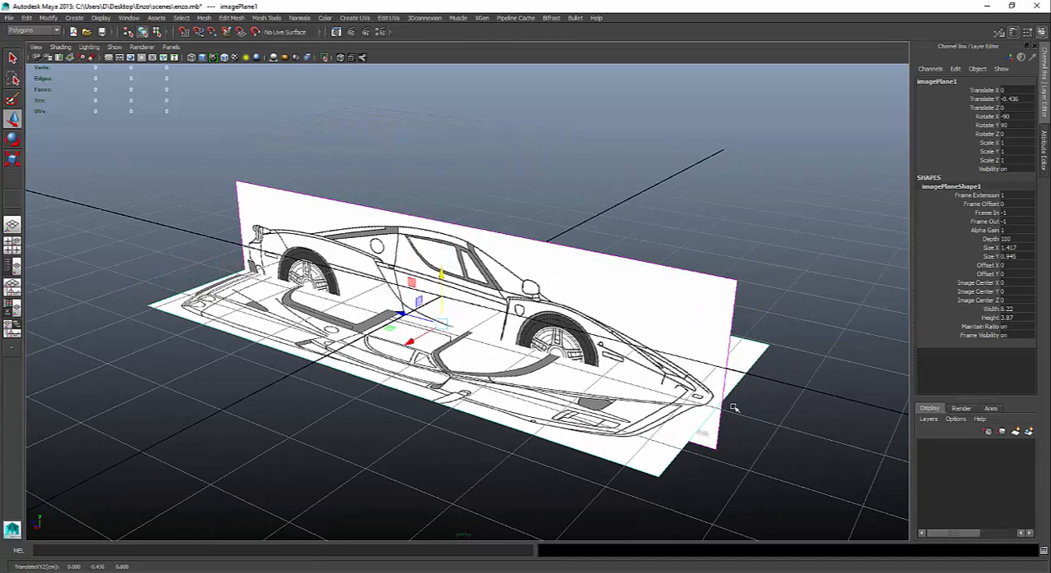
left_click_drag(715, 400, 632, 404, "alt")
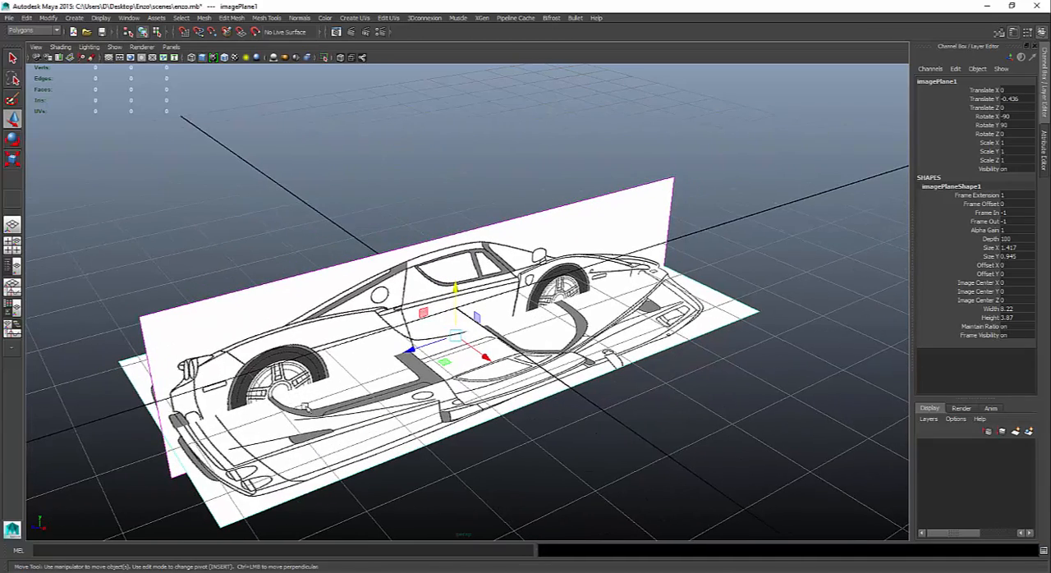
left_click_drag(440, 381, 418, 387, "alt")
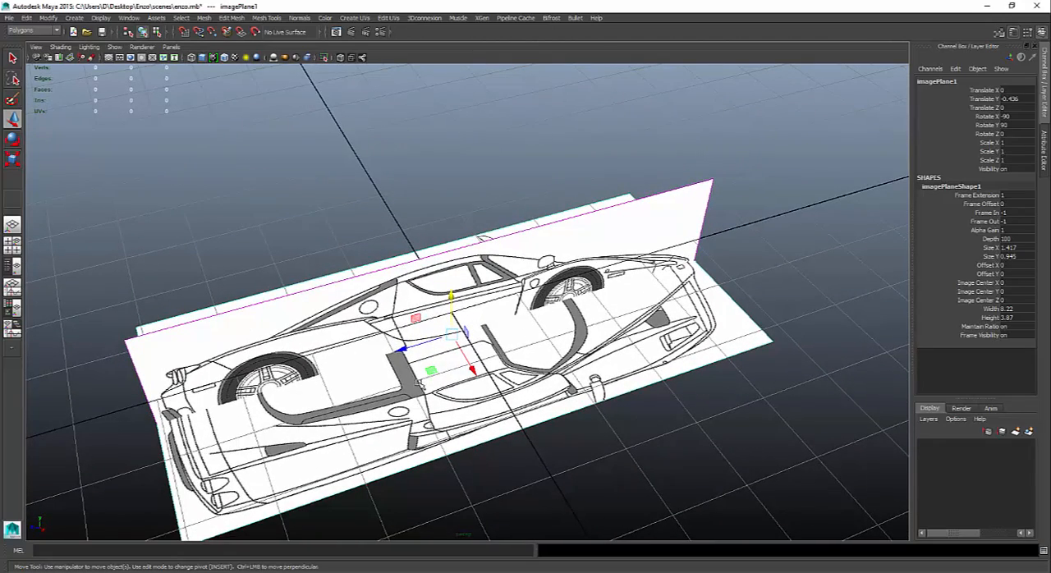
mouse_move(451, 297)
left_mouse_down()
mouse_move(452, 278)
mouse_move(451, 294)
left_mouse_up()
scroll(341, 273, "down", 5)
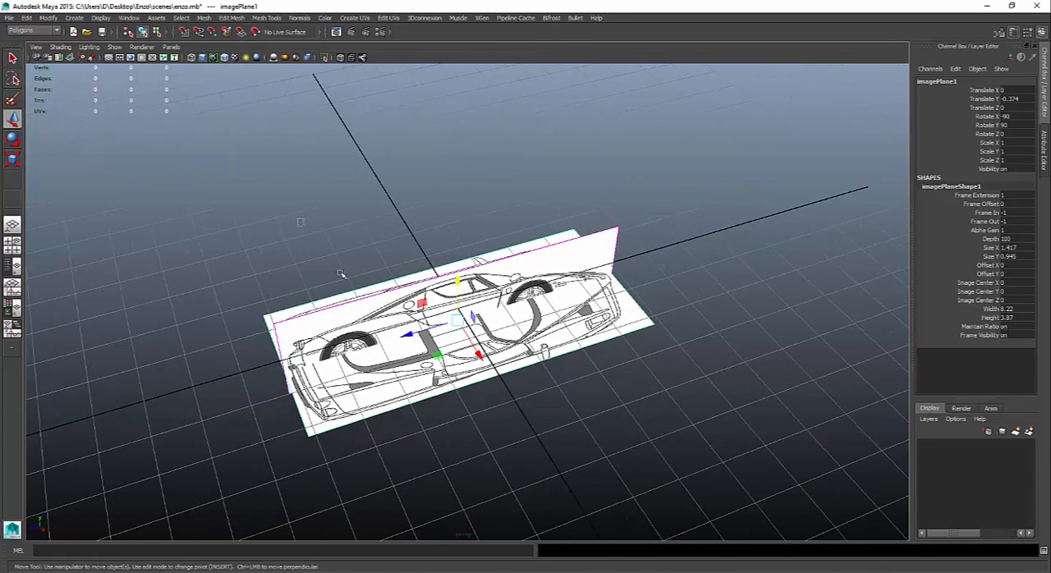
- Select both image planes, set their Alpha Gain to 0.2, and deselect them
left_click_drag(341, 274, 673, 463)
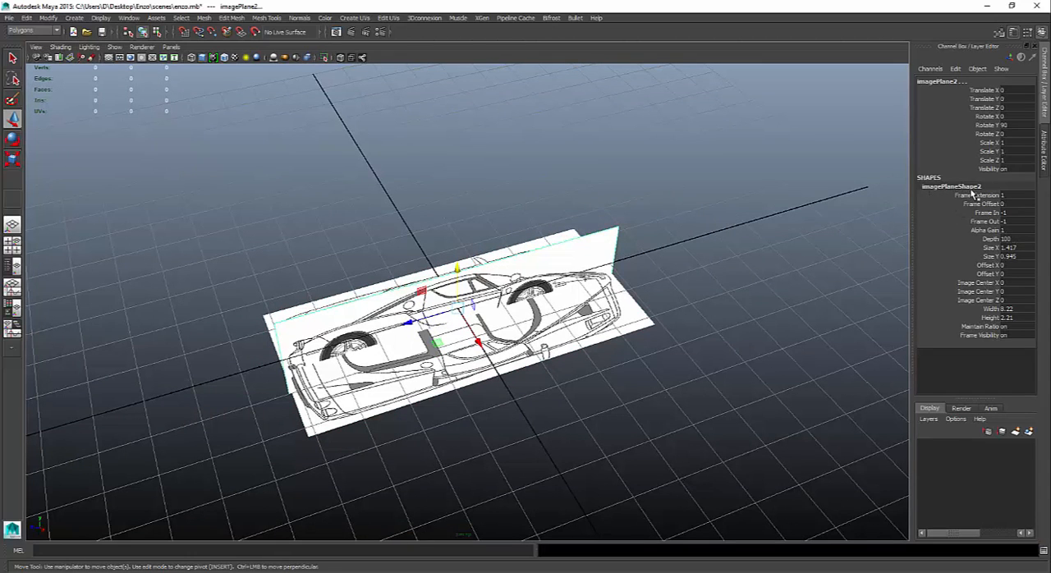
left_click(1010, 231)
key("Return")
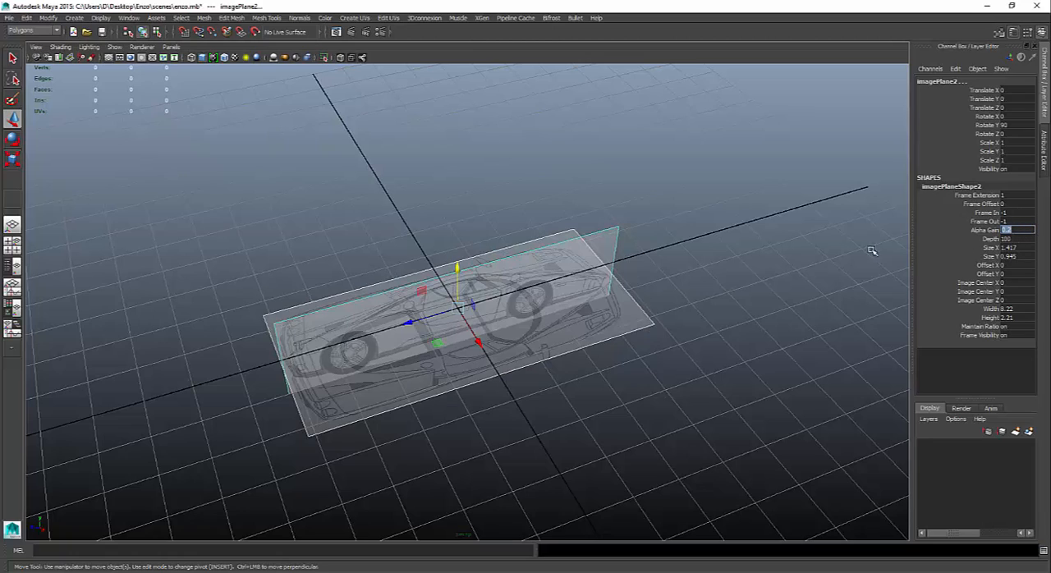
left_click(771, 312)
left_click_drag(772, 312, 744, 309, "alt")
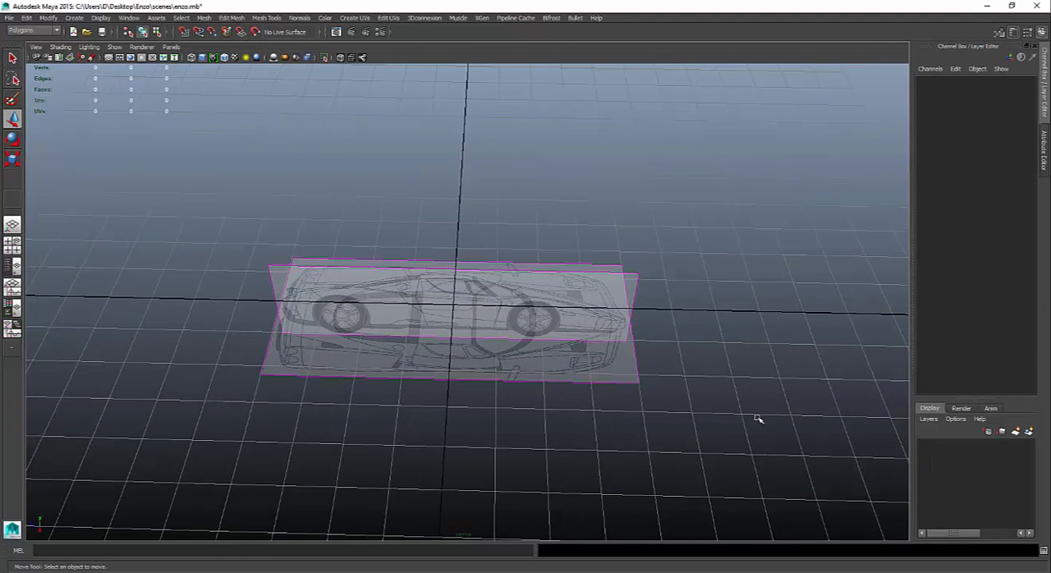
- Change the linear working unit to meter in the preferences and save them
left_click(1043, 551)
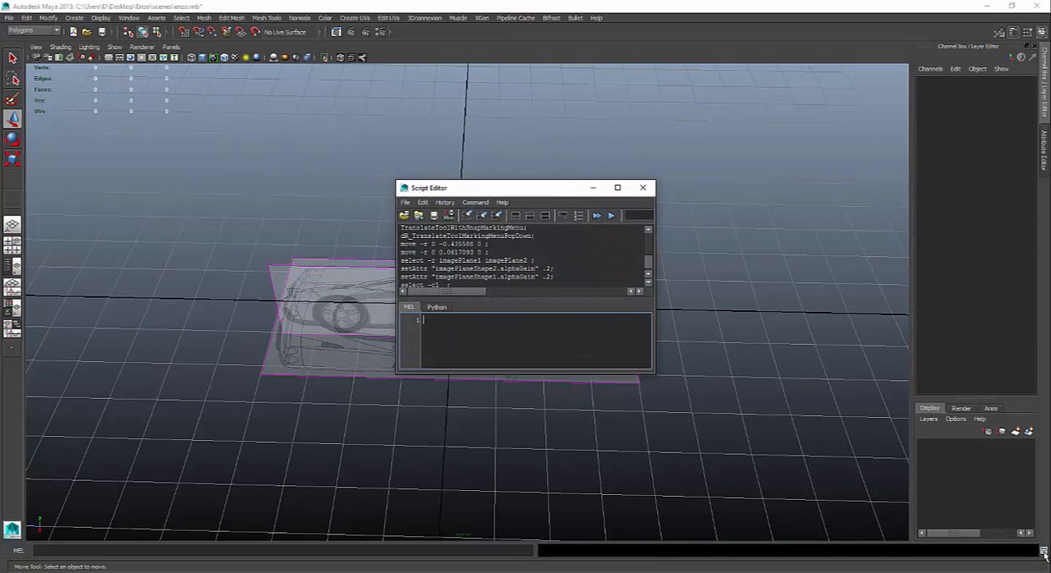
left_click(647, 190)
left_click(129, 18)
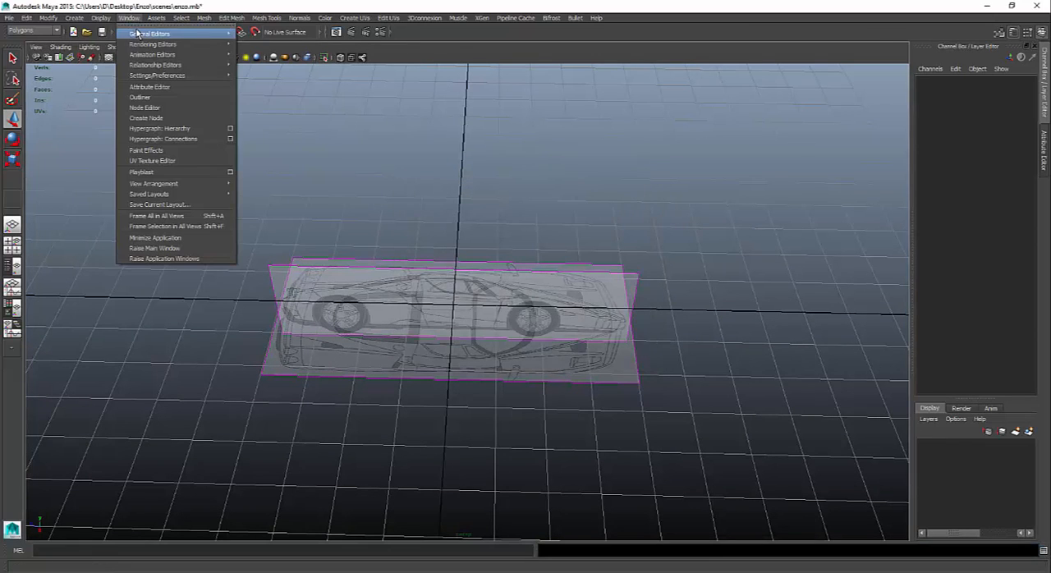
mouse_move(172, 78)
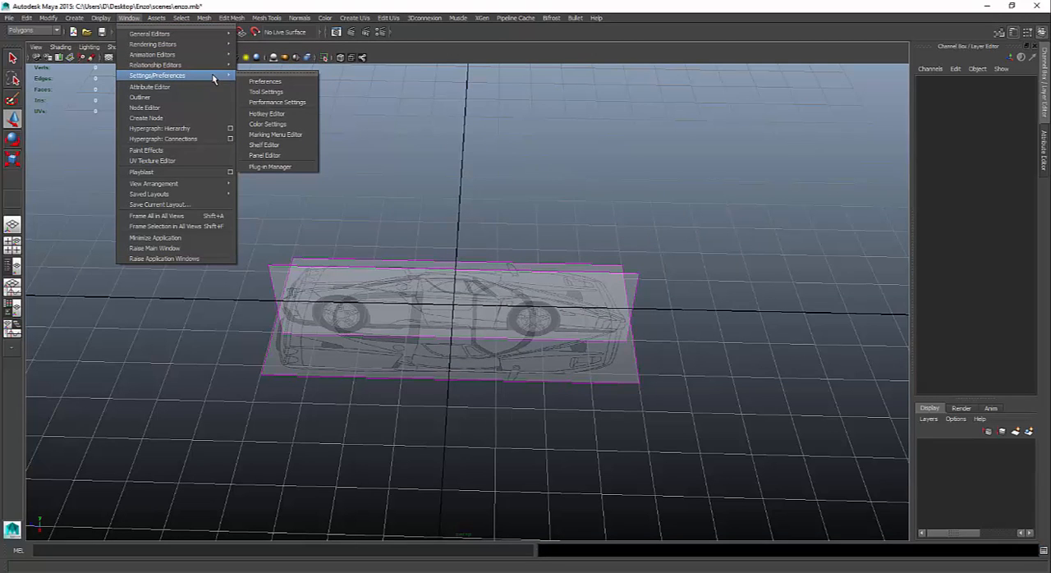
left_click(288, 80)
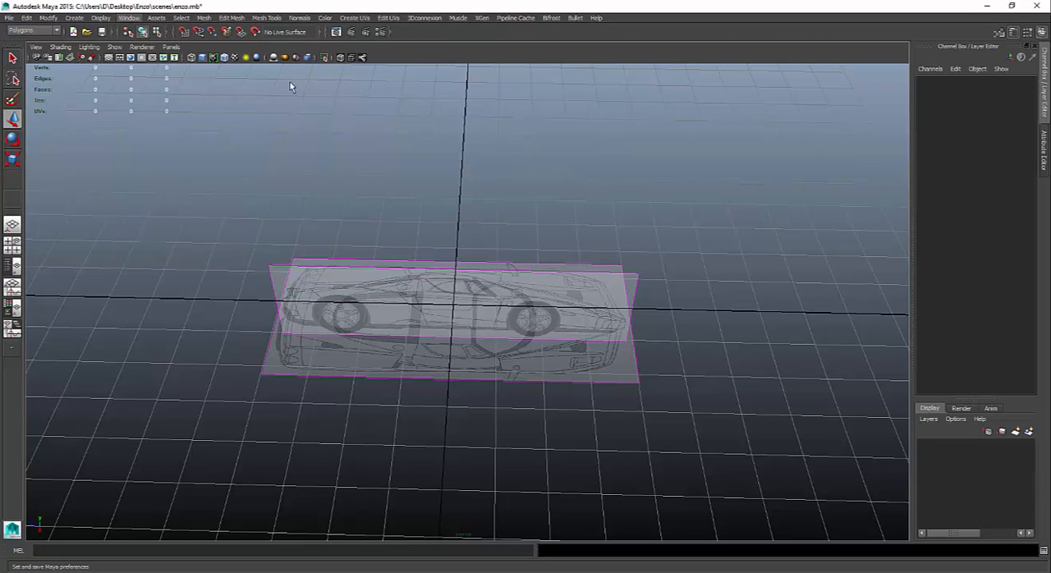
left_click(234, 237)
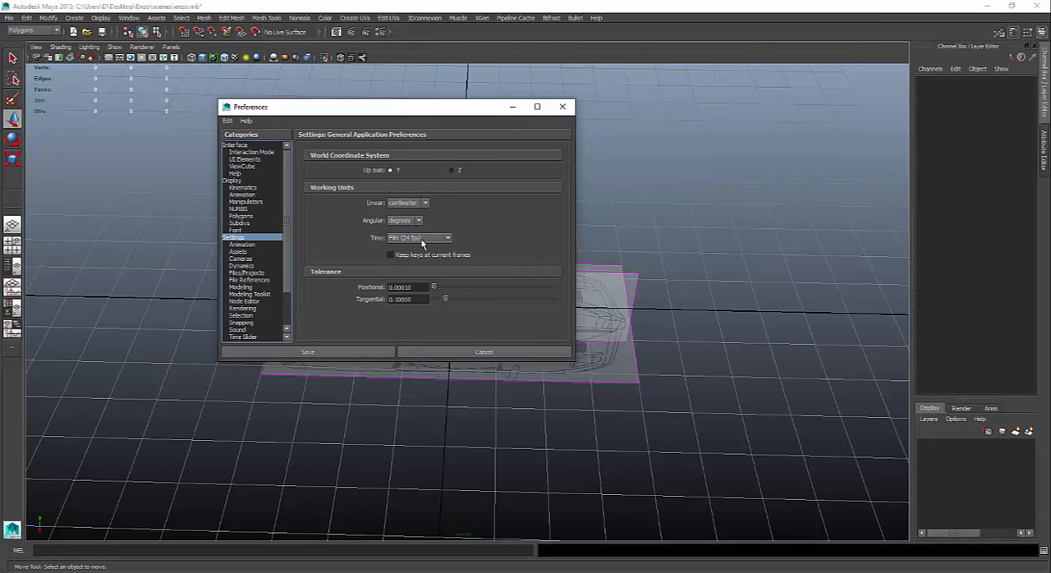
left_click(410, 203)
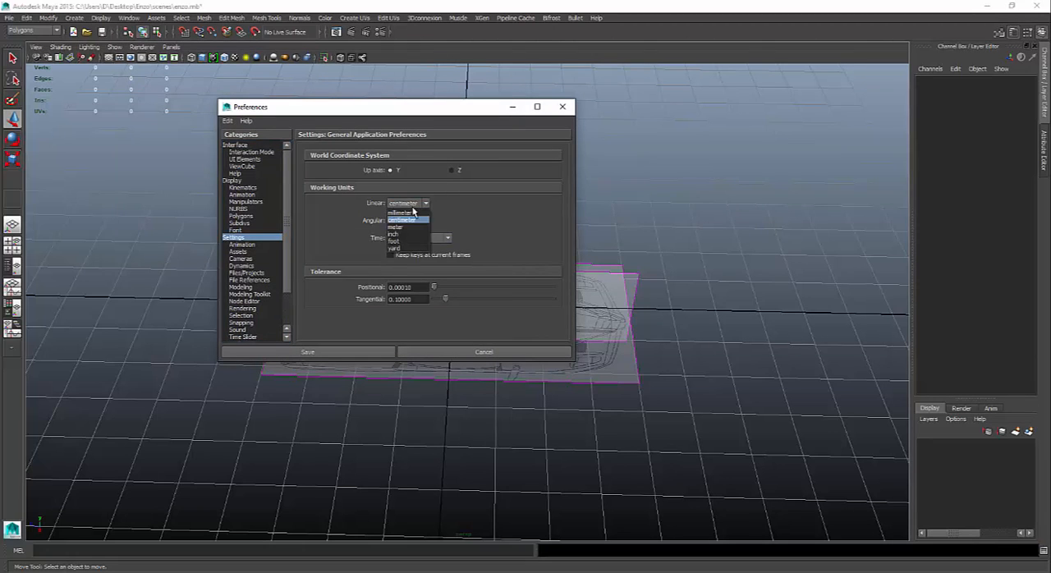
left_click(413, 228)
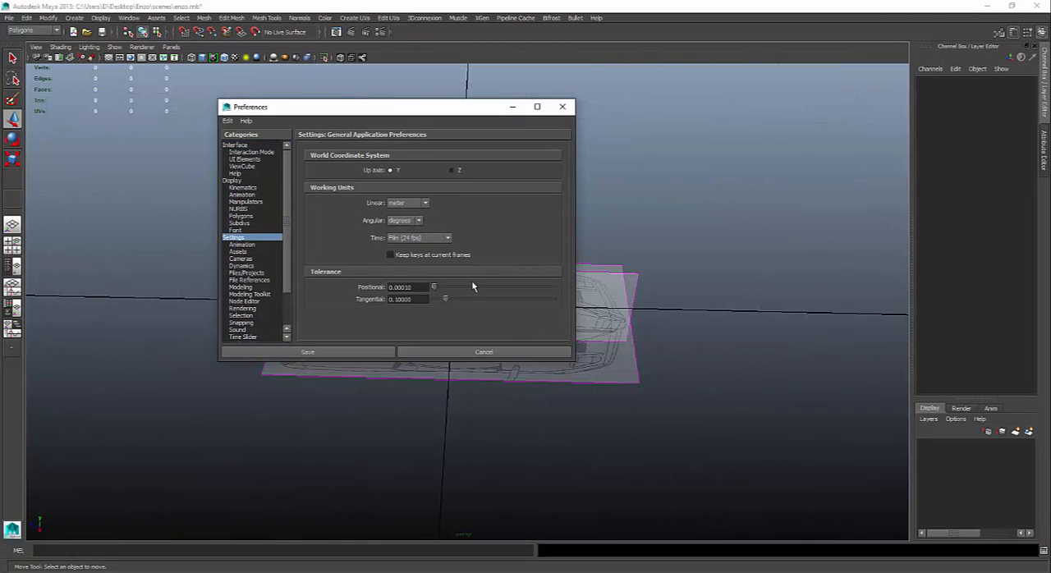
left_click(362, 352)
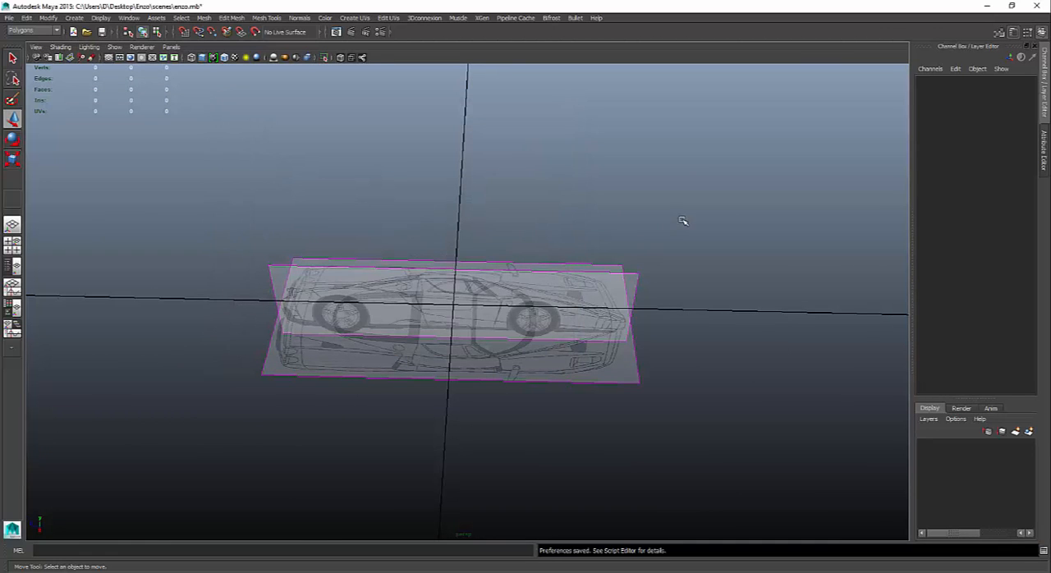
- Set the grid lines to every 2 units in the Grid Options and apply the change
right_click_drag(722, 223, 175, 225, "alt")
left_click_drag(175, 225, 295, 230, "alt")
left_click(74, 18)
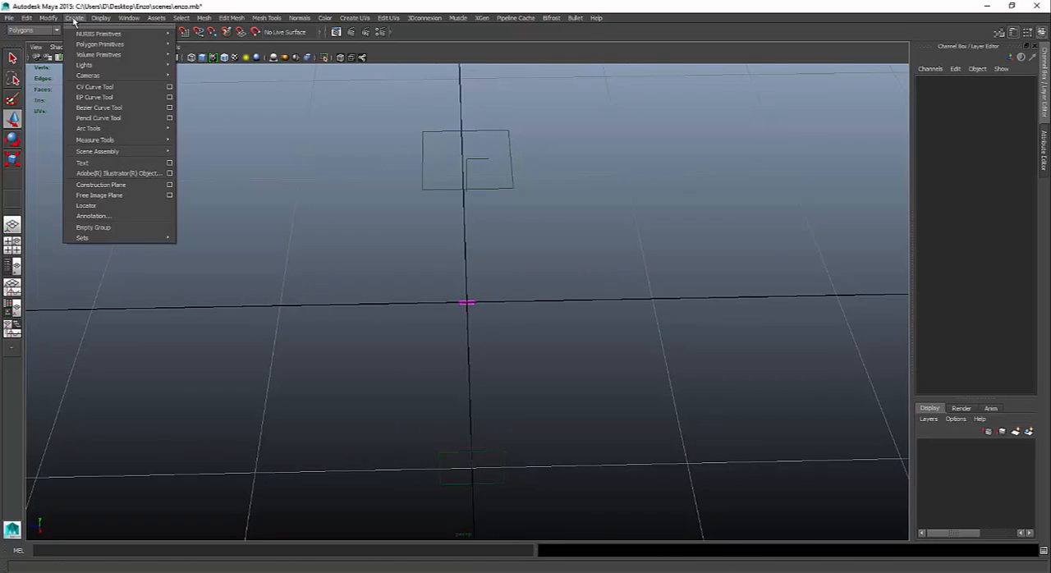
left_click(74, 18)
left_click(101, 18)
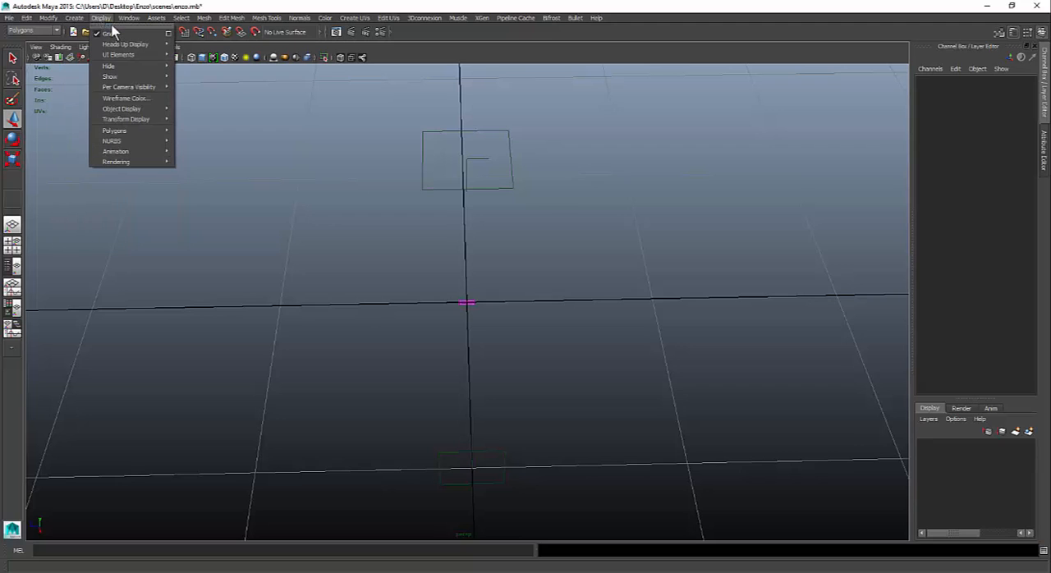
left_click(168, 33)
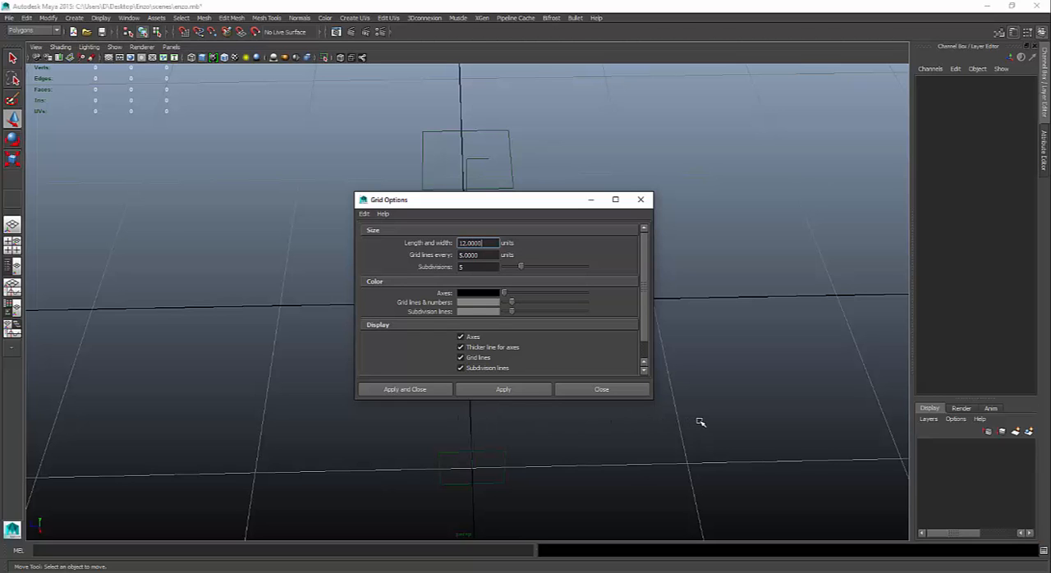
left_click_drag(496, 209, 266, 95)
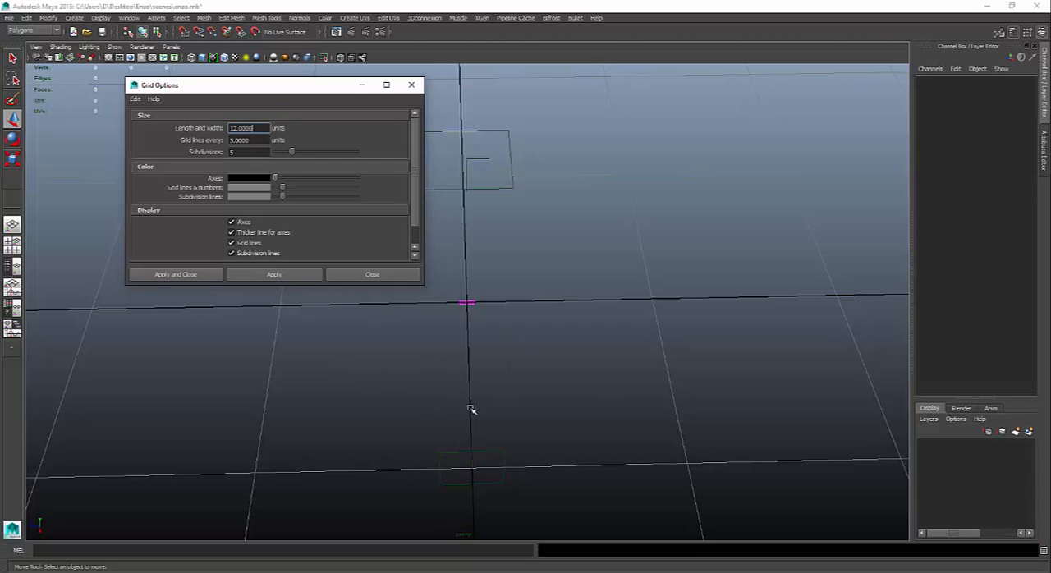
left_click(262, 141)
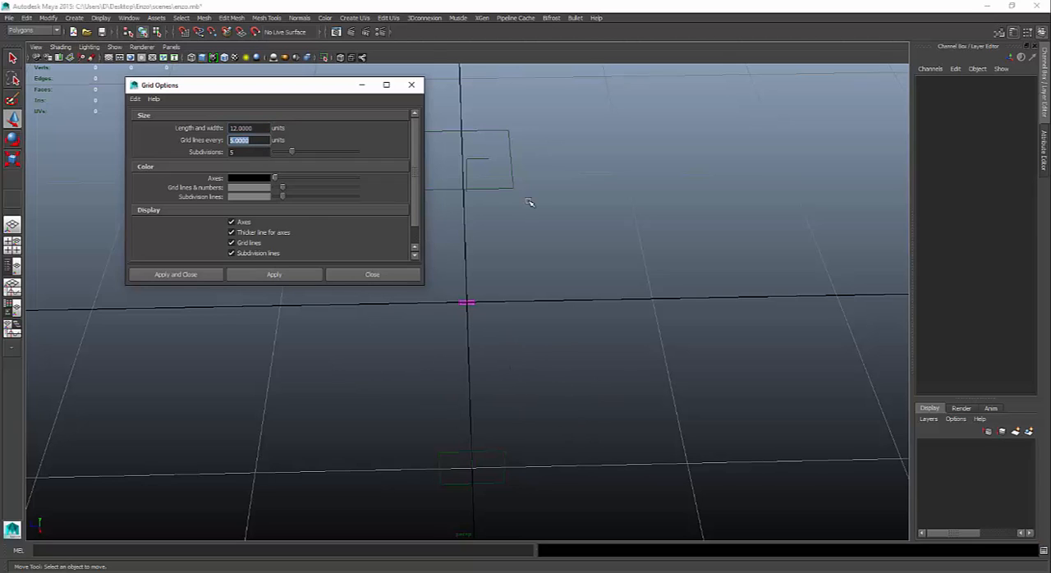
type("2")
key("Return")
left_click(311, 280)
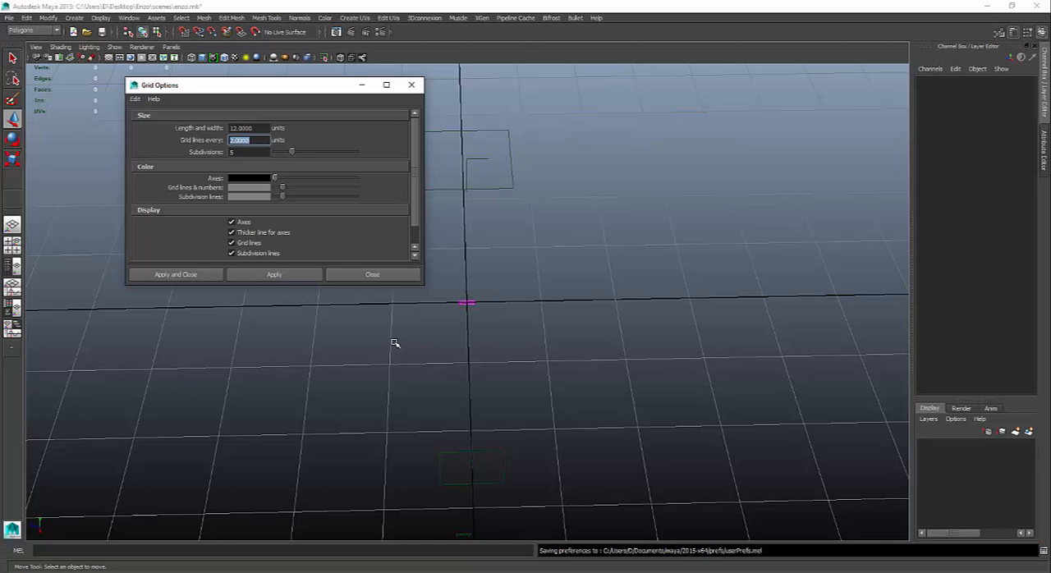
- Select both image planes and set their Scale X, Y and Z to 10
left_click_drag(490, 282, 419, 342)
key("r")
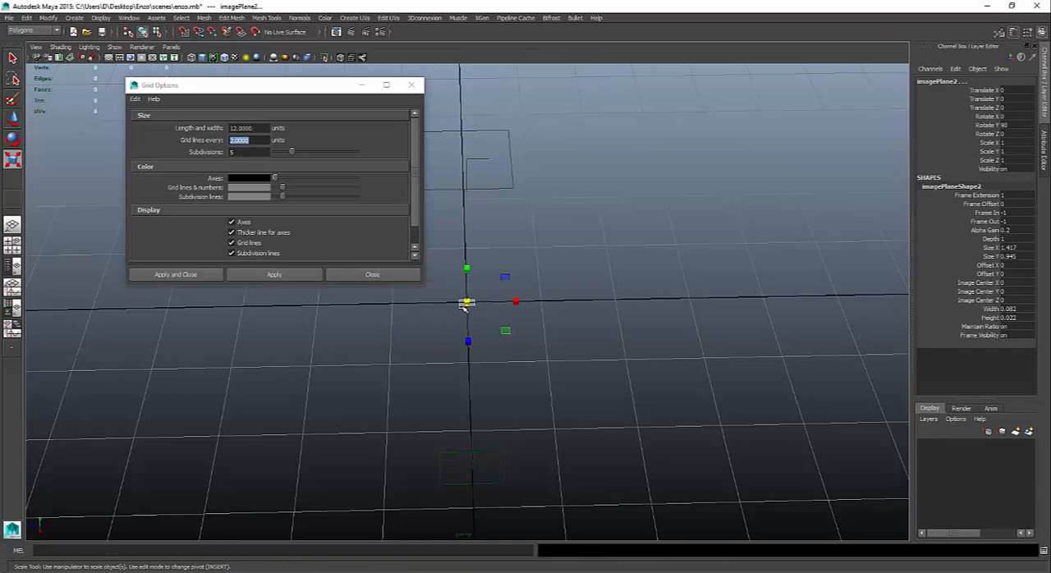
left_click_drag(466, 302, 539, 307)
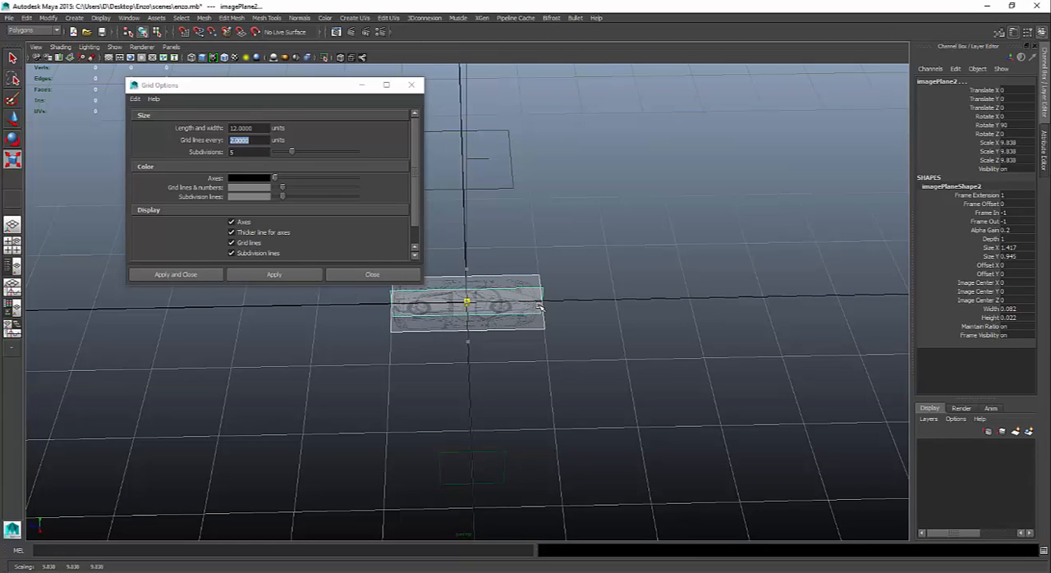
left_click_drag(539, 305, 538, 305)
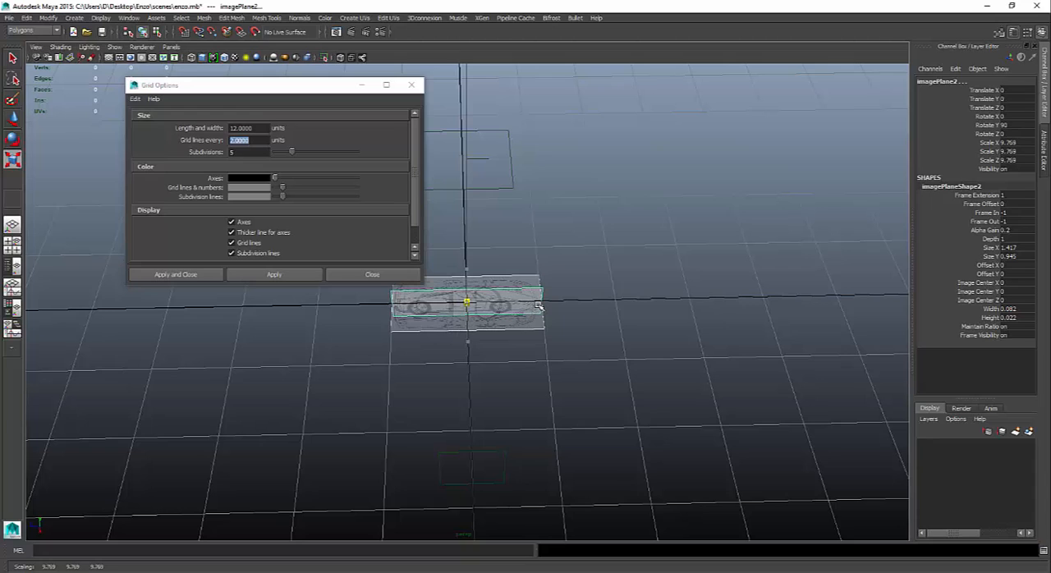
left_click_drag(1032, 143, 1031, 160)
type("10")
key("Return")
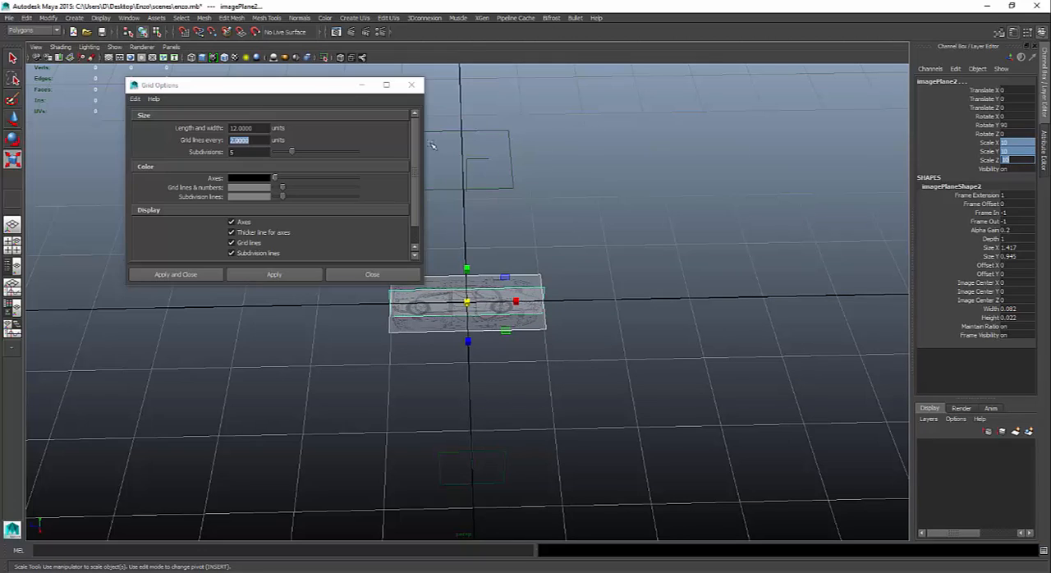
- Inspect where the top and side cameras sit relative to the scaled image planes, selecting each camera in turn
left_click_drag(304, 89, 830, 70)
mouse_move(574, 257)
left_mouse_down("alt")
mouse_move(528, 247)
mouse_move(558, 256)
left_mouse_up("alt")
right_click_drag(559, 256, 214, 232, "alt")
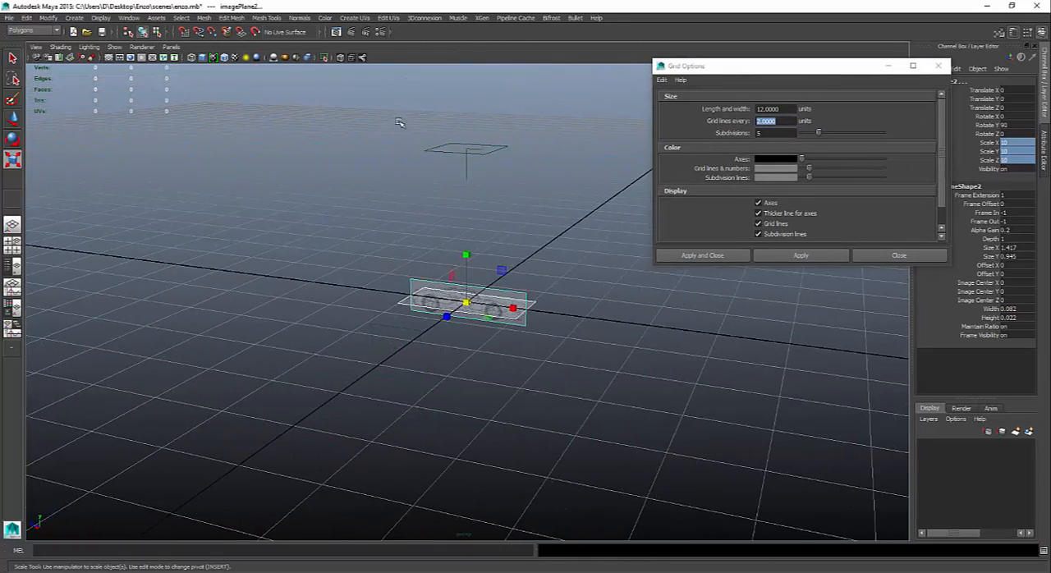
left_click_drag(401, 123, 526, 200)
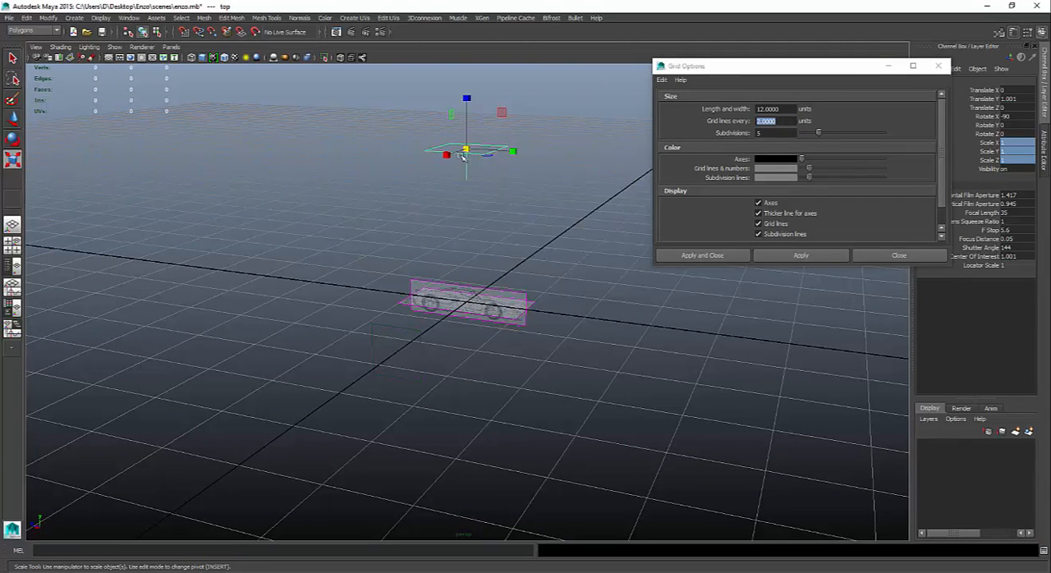
left_click_drag(361, 123, 547, 202)
left_click(584, 235)
left_click_drag(328, 326, 436, 399)
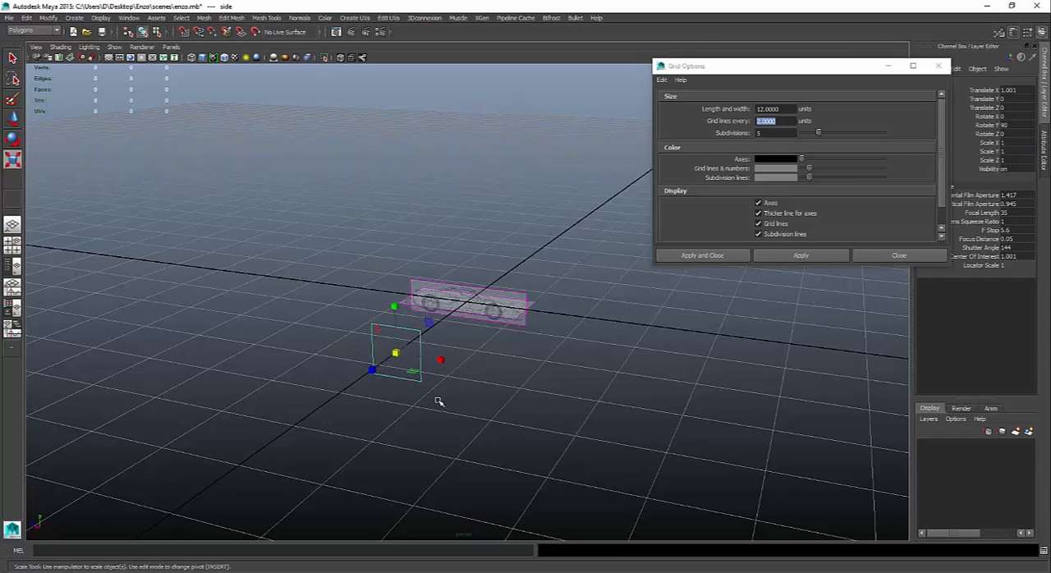
left_click(437, 399)
- Select both image planes and assign them to a new display layer
left_click_drag(391, 207, 713, 462)
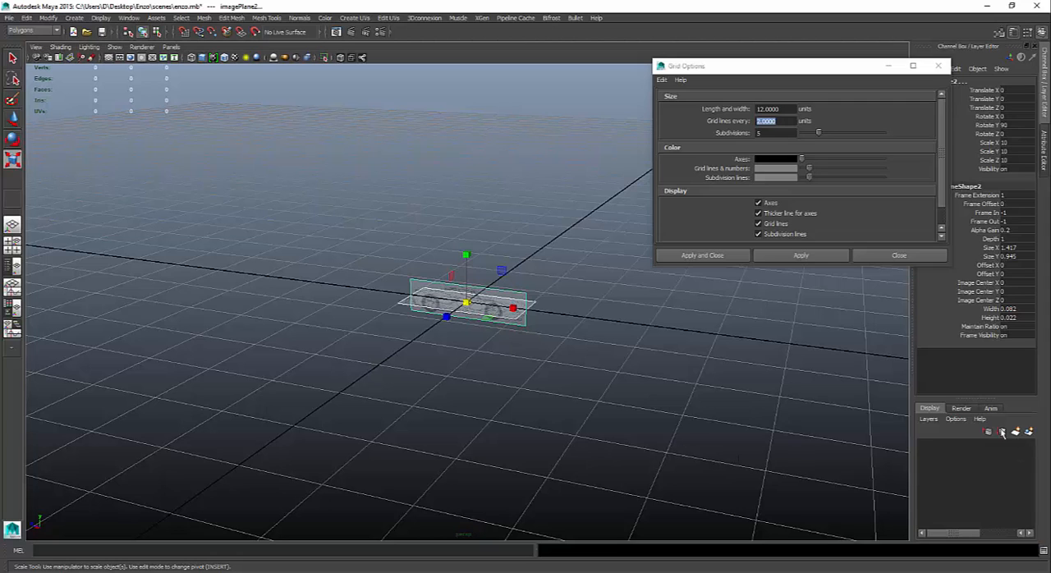
left_click(894, 68)
left_click_drag(840, 67, 739, 58)
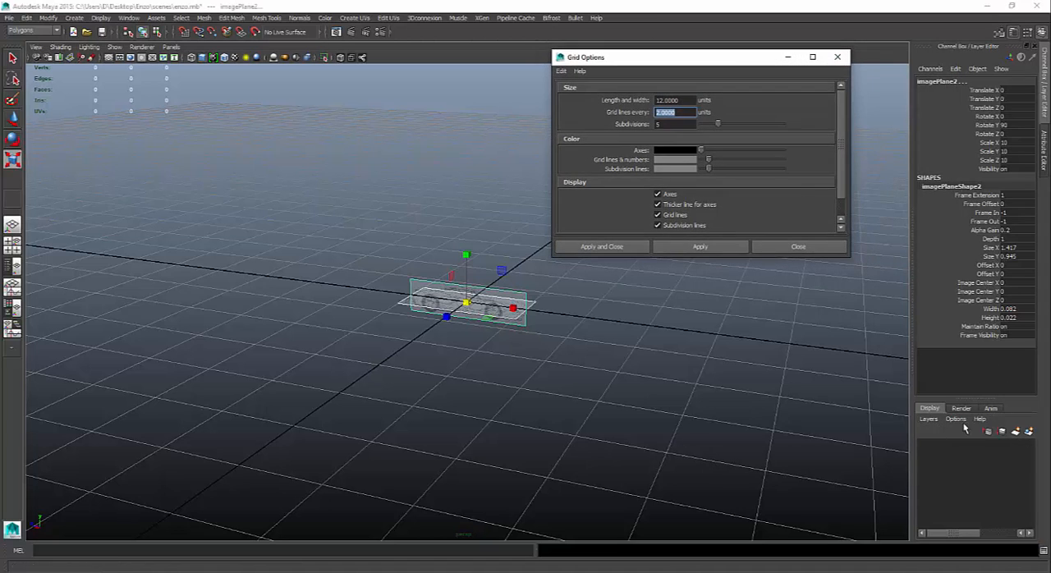
left_click(1030, 434)
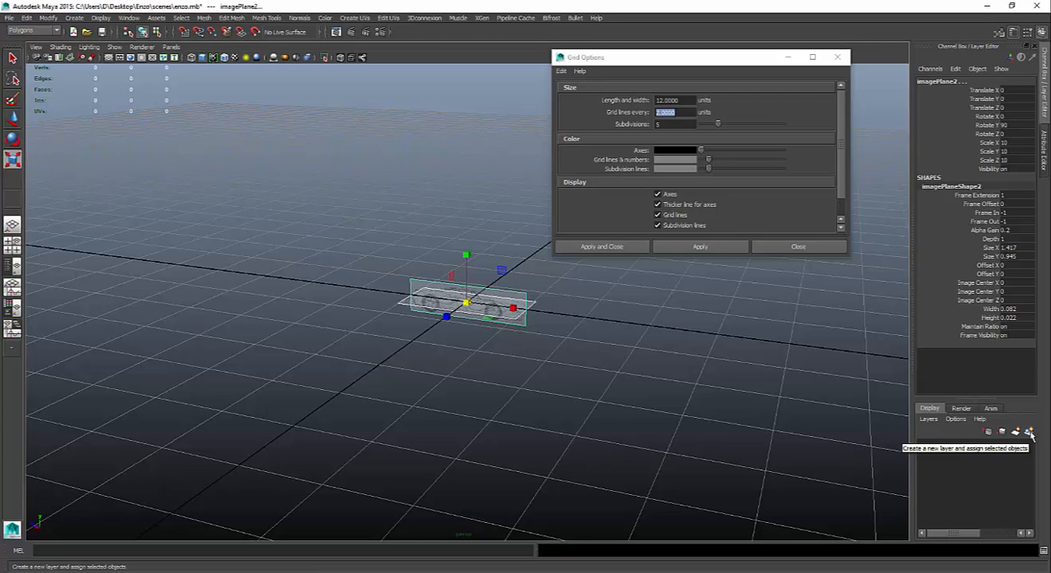
left_click(1029, 433)
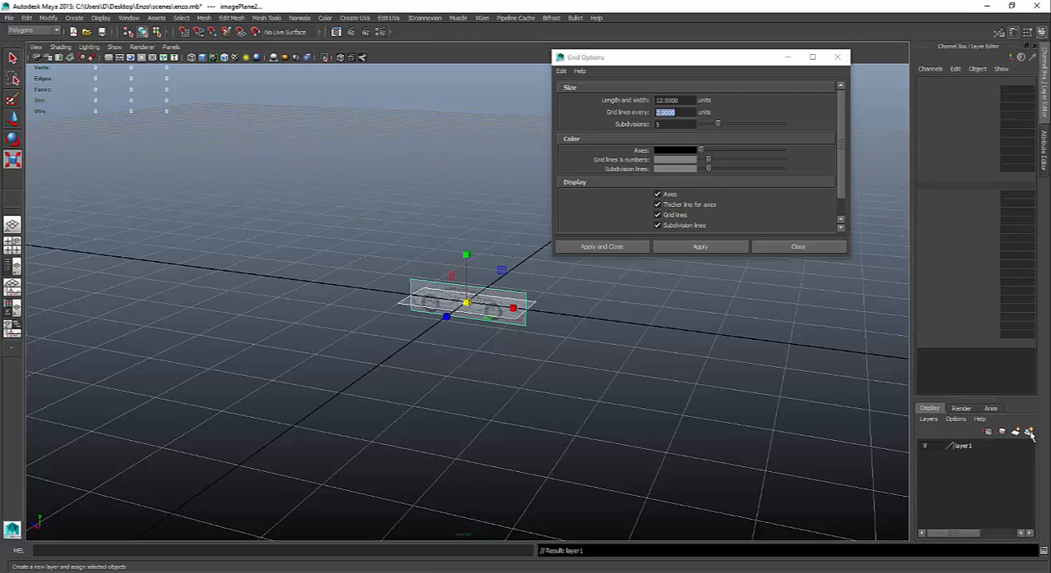
- Set the new layer's display type to Reference and rename the layer Reference
left_click(937, 446)
left_click(937, 447)
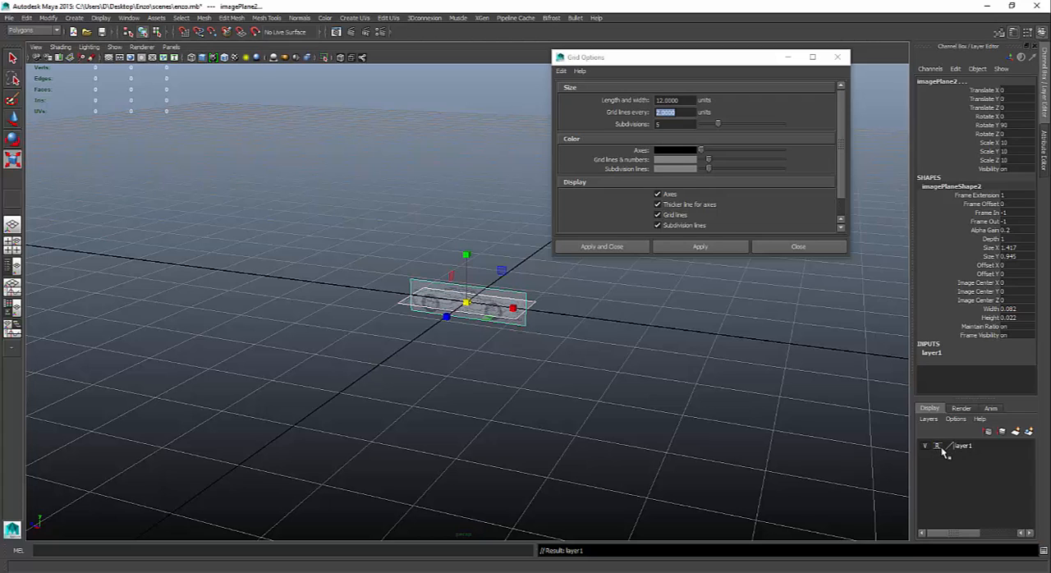
double_click(962, 450)
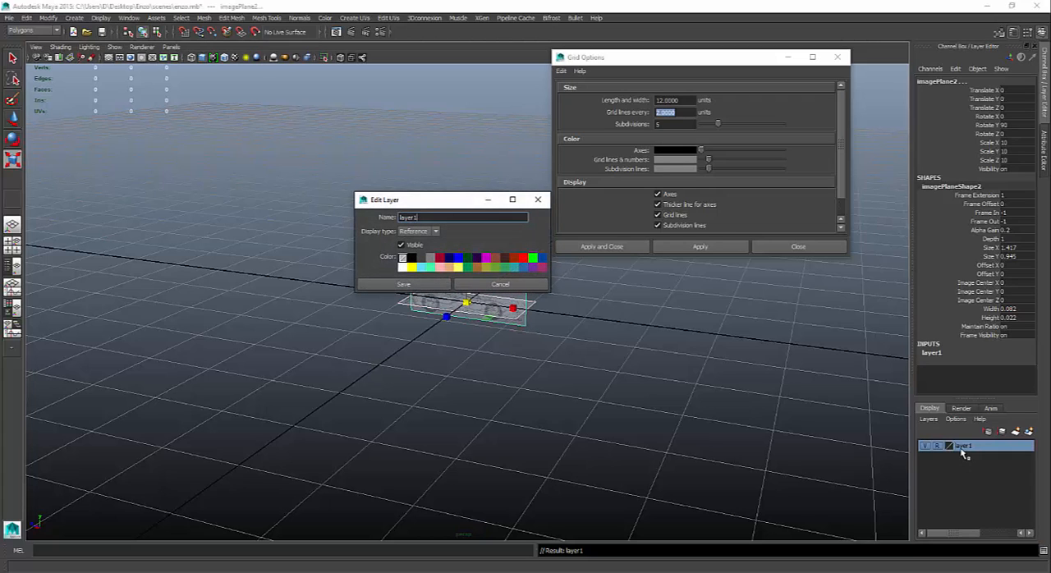
left_click_drag(422, 220, 375, 223)
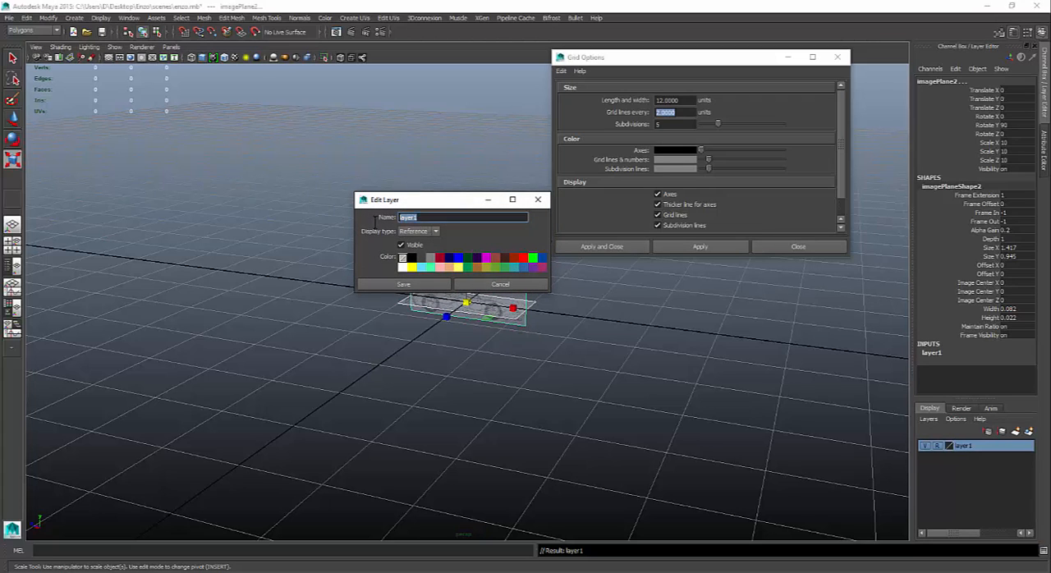
type("Reference")
left_click(421, 285)
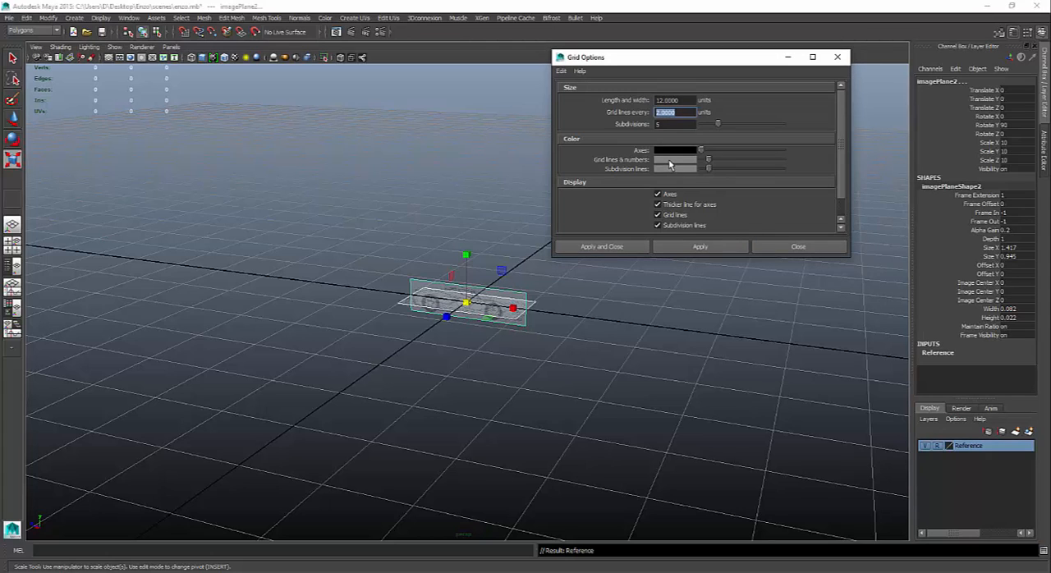
- Color the grid lines and numbers magenta and the subdivision lines blue, and apply the grid colors
left_click_drag(708, 162, 720, 171)
left_click(723, 251)
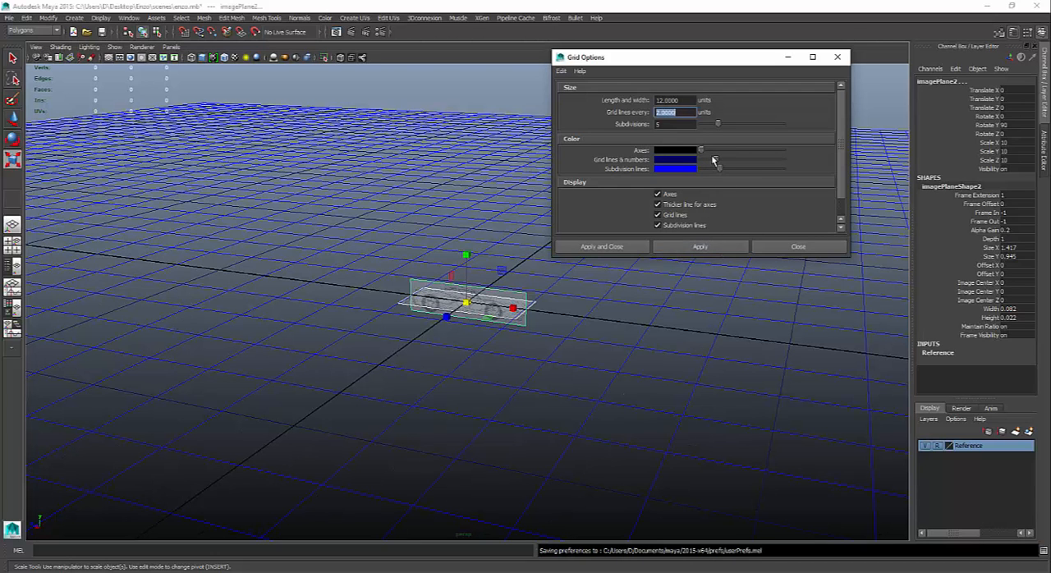
left_click_drag(712, 159, 733, 167)
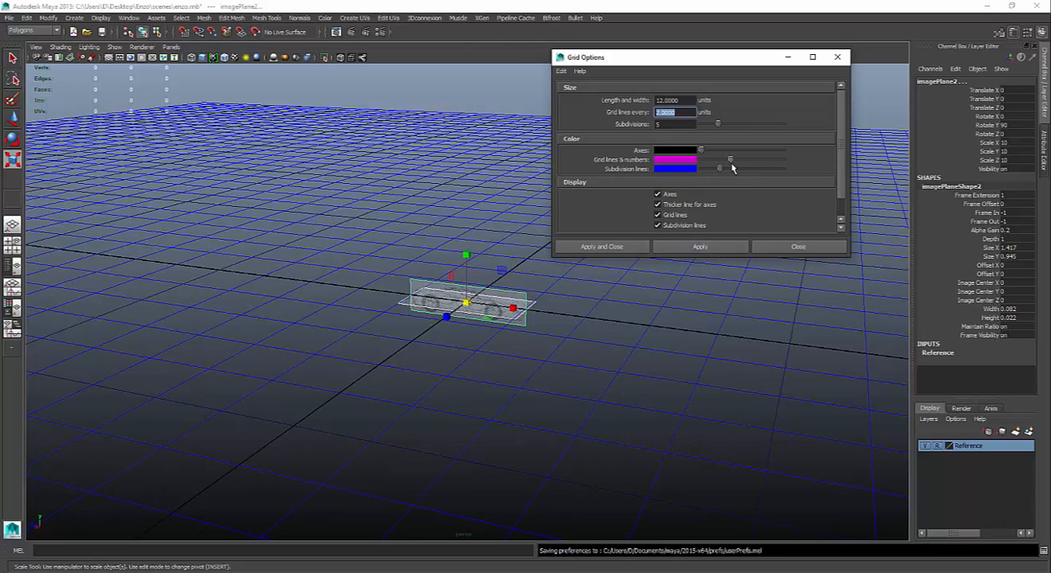
left_click(719, 247)
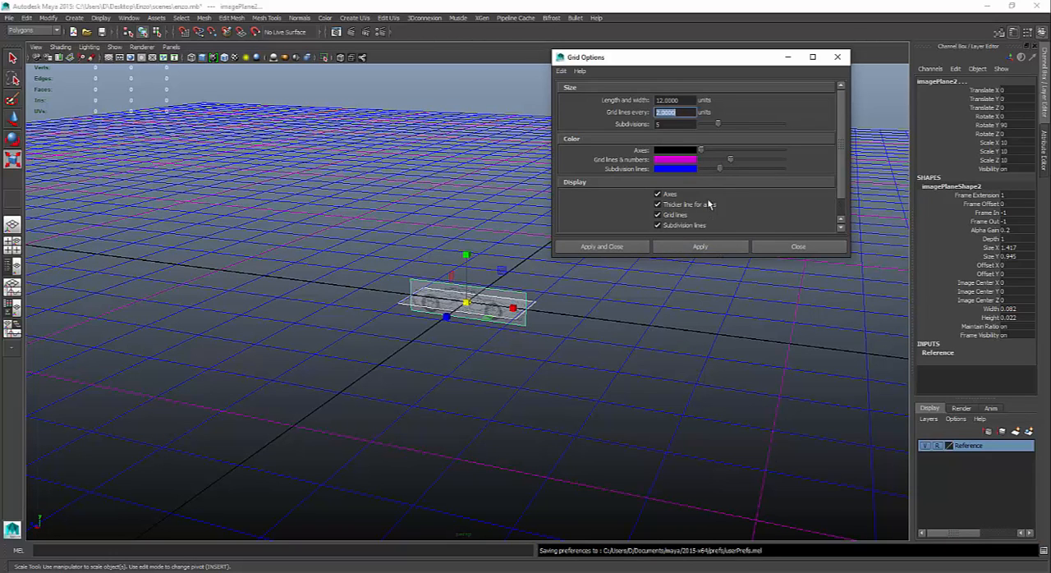
- Change the grid's subdivision lines to green, then apply and close the Grid Options
left_click_drag(718, 169, 755, 171)
left_click(700, 246)
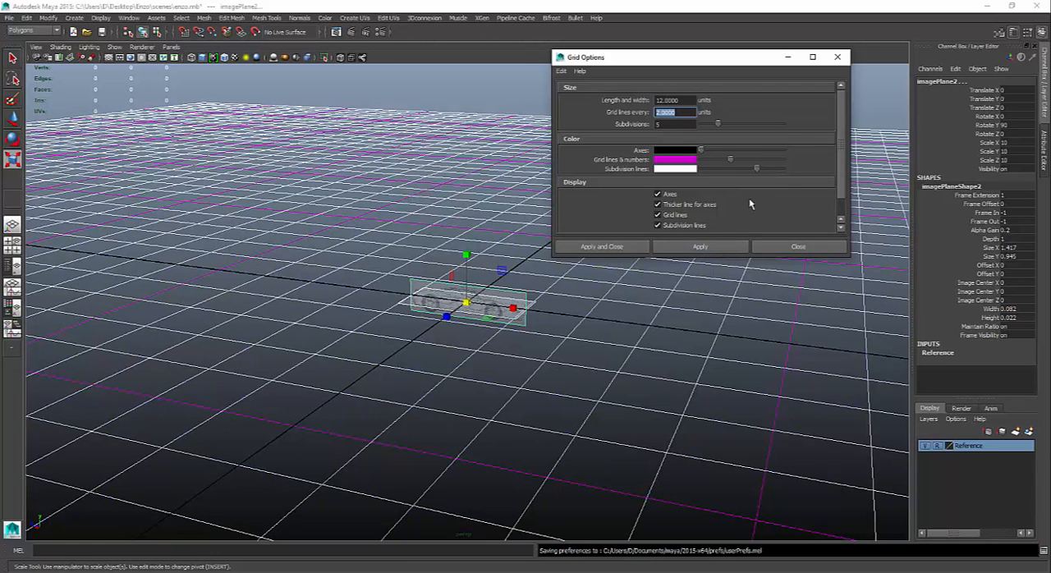
left_click_drag(758, 170, 790, 175)
left_click(702, 248)
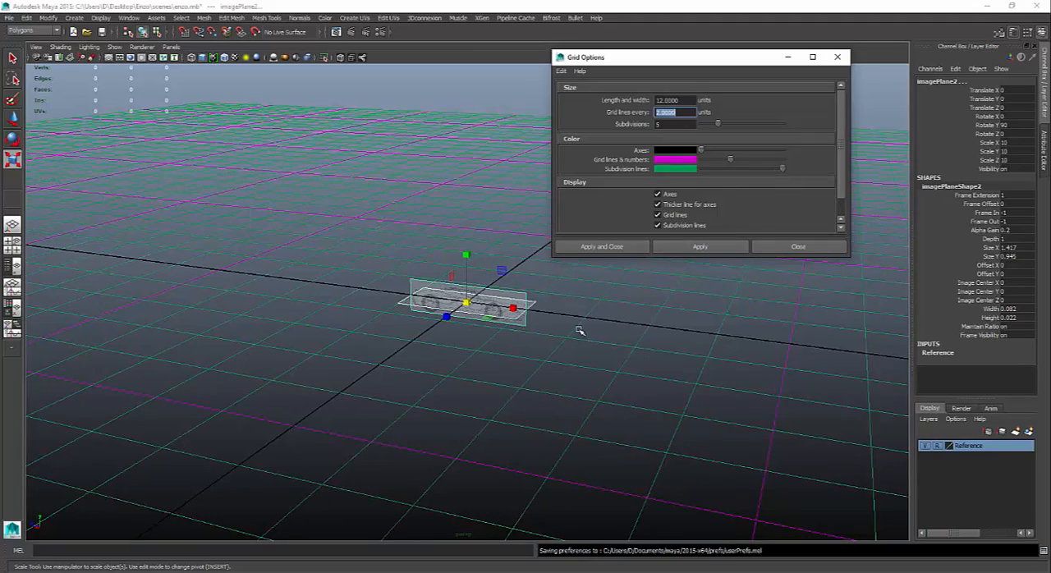
left_click_drag(574, 326, 551, 352, "alt")
right_click_drag(551, 351, 767, 375, "alt")
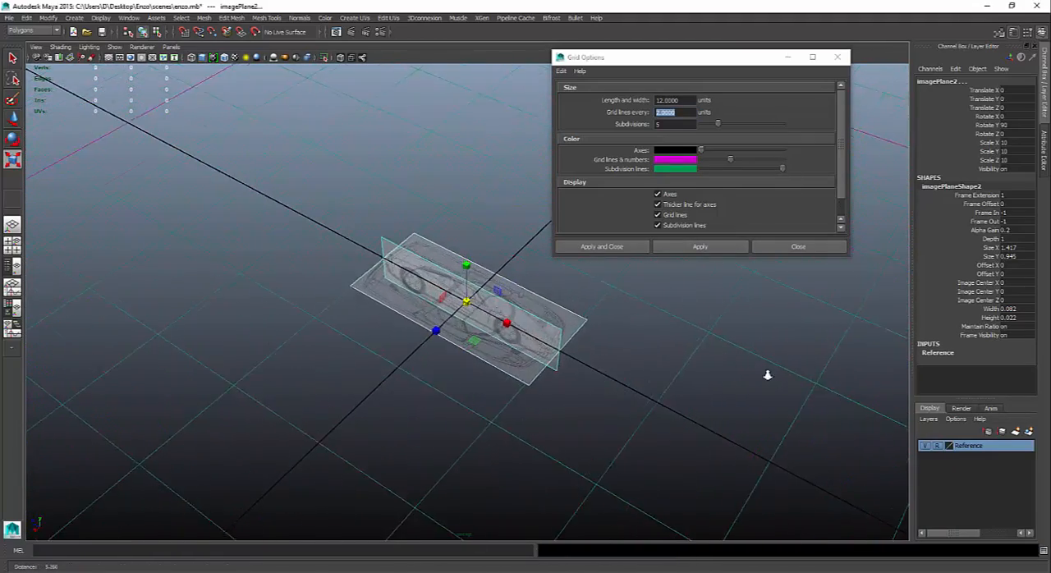
middle_click_drag(699, 347, 687, 424, "alt")
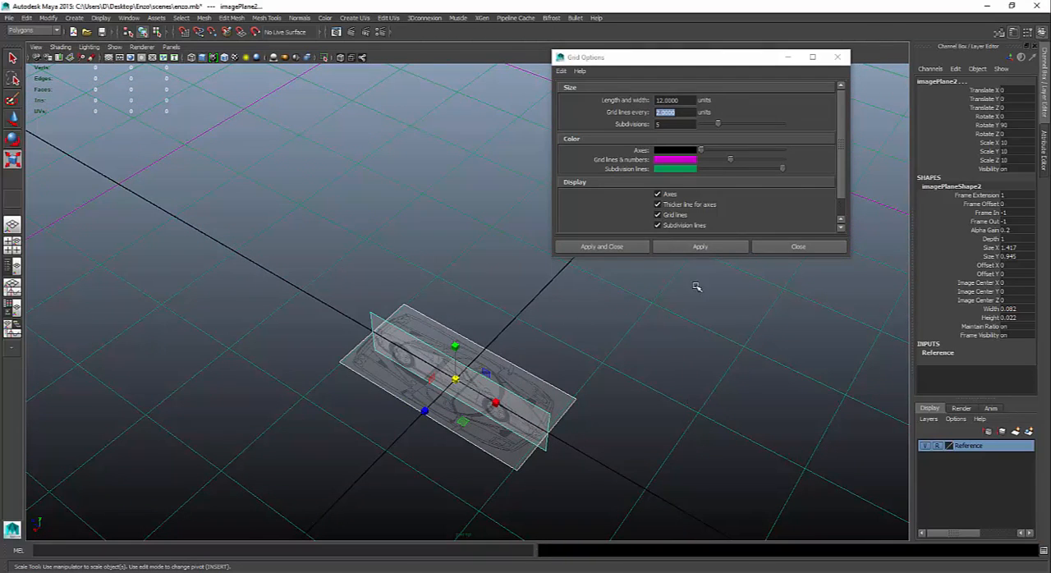
left_click(629, 247)
- Switch the workspace to a three-pane layout and show the top orthographic view in the perspective pane
right_click_drag(565, 351, 649, 363, "alt")
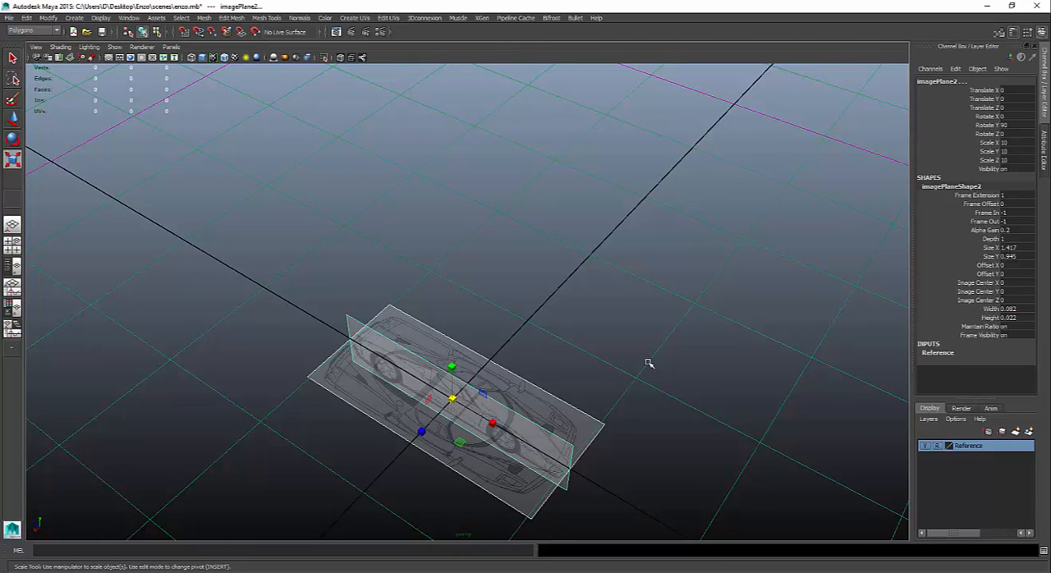
left_click_drag(596, 369, 454, 367, "alt")
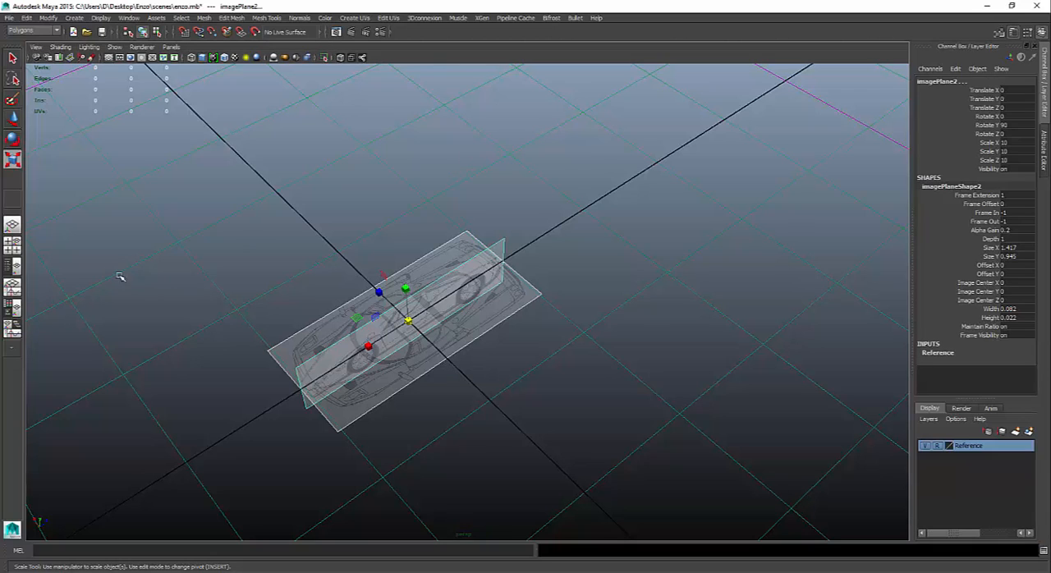
left_click(12, 329)
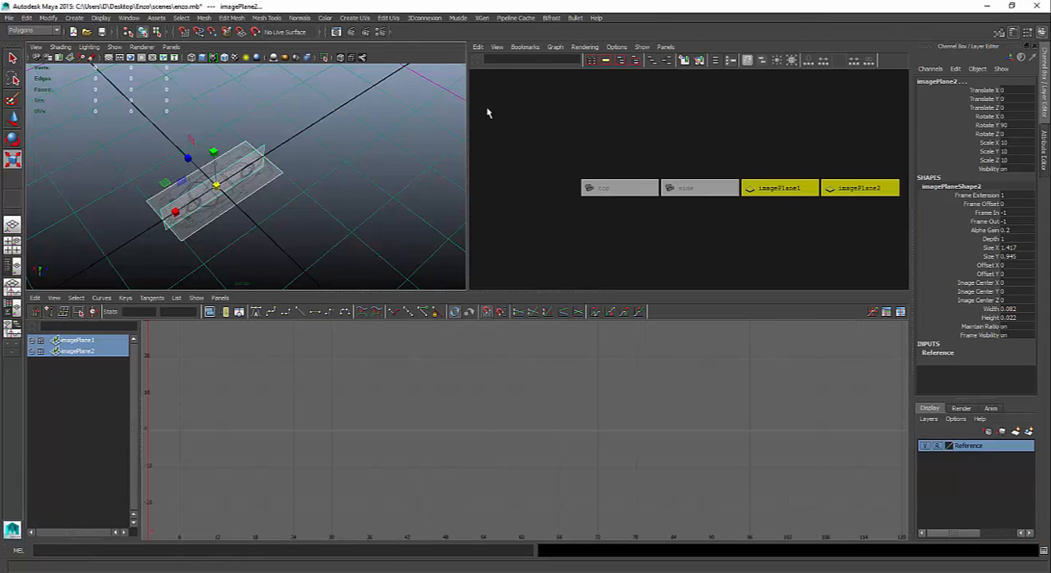
left_click(170, 47)
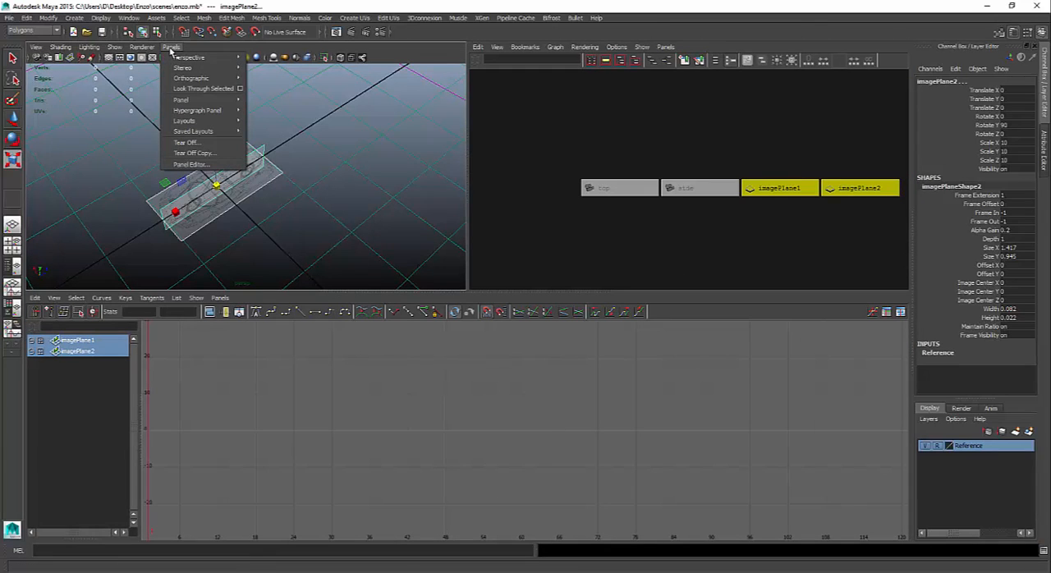
left_click(263, 93)
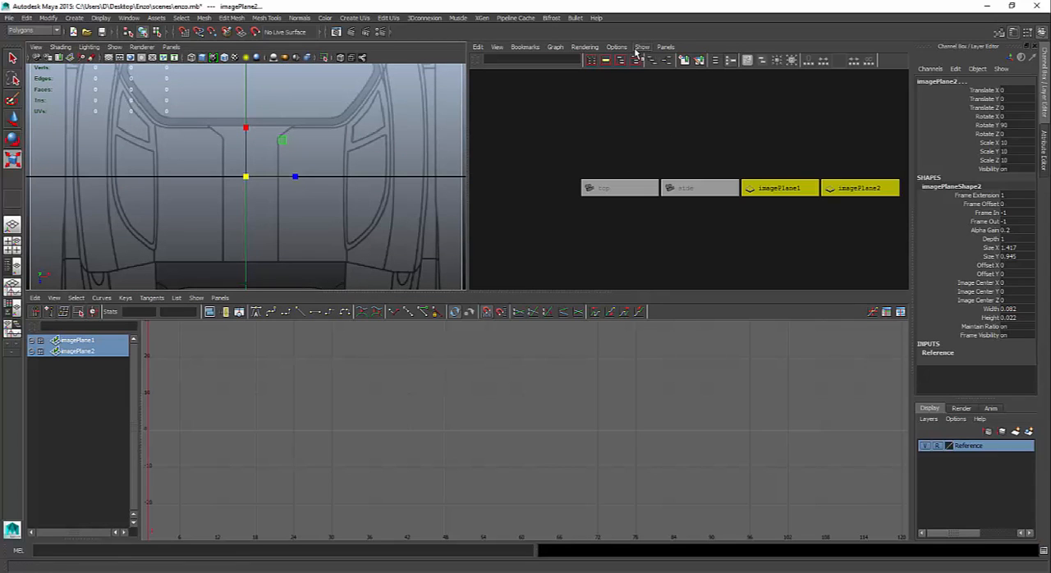
- Replace the Hypergraph pane with the side orthographic view and the Graph Editor pane with the perspective view
left_click(664, 48)
mouse_move(687, 79)
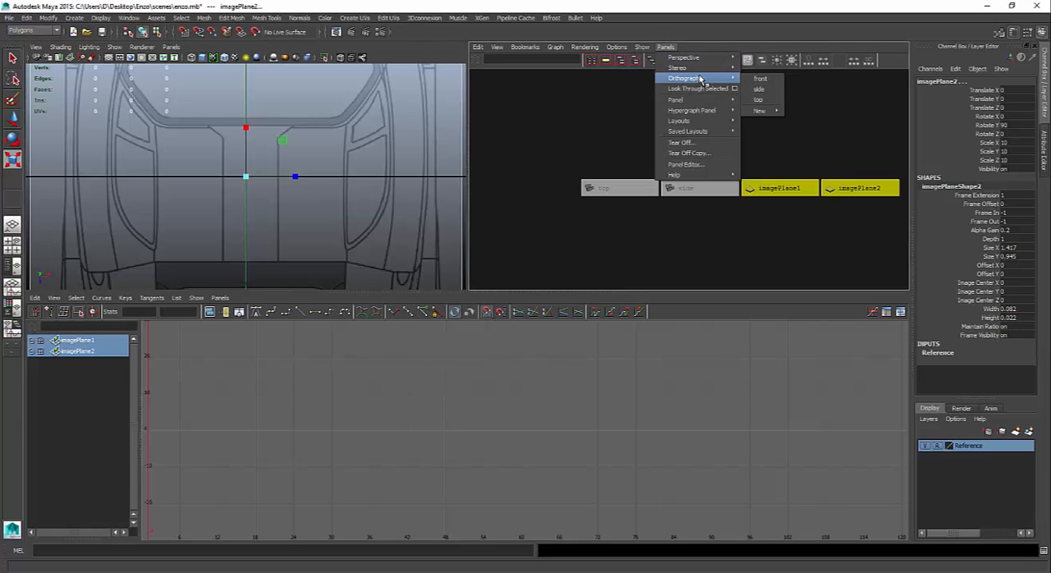
left_click(760, 89)
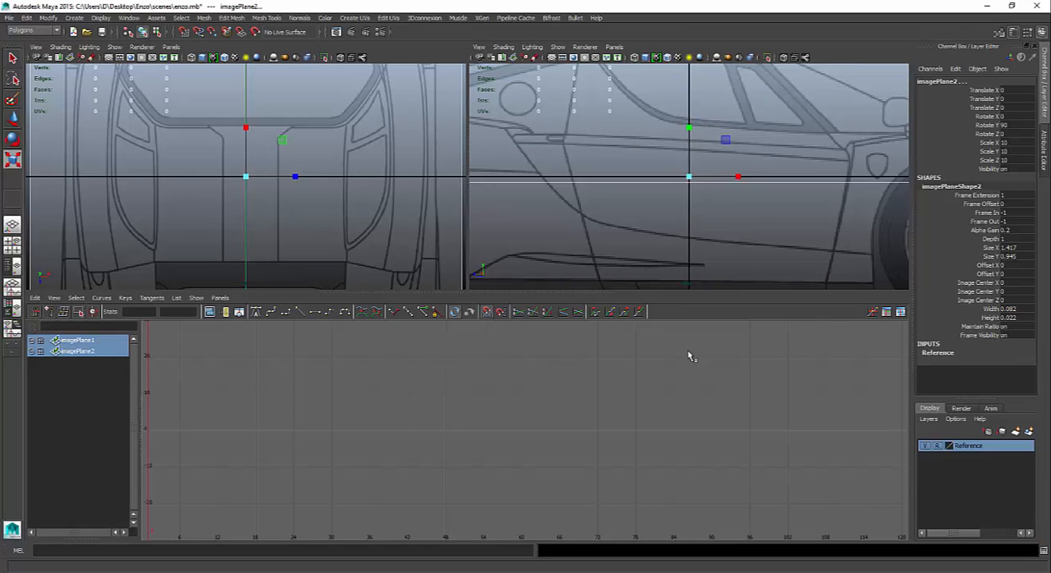
left_click(220, 298)
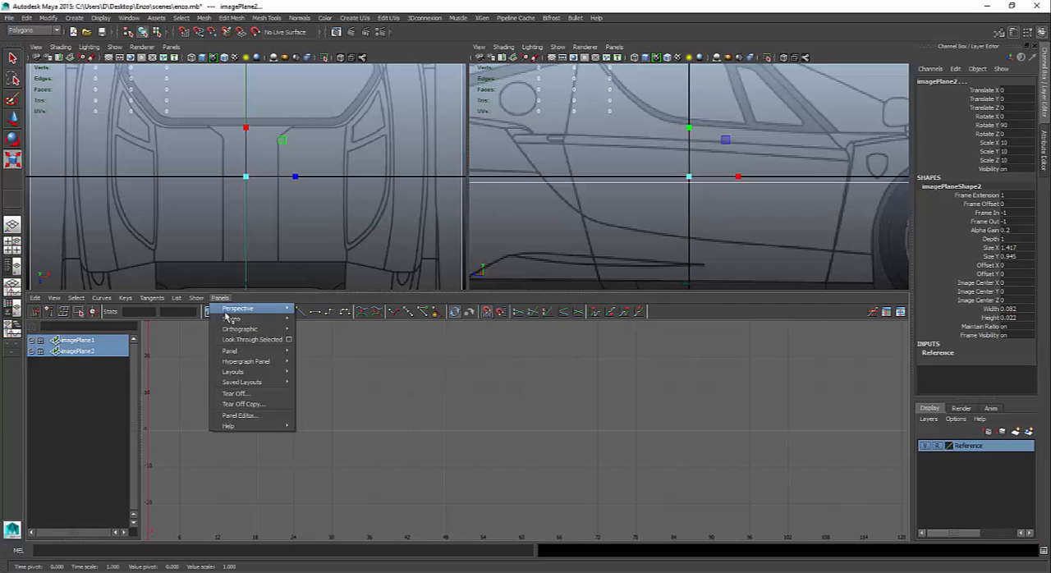
mouse_move(235, 310)
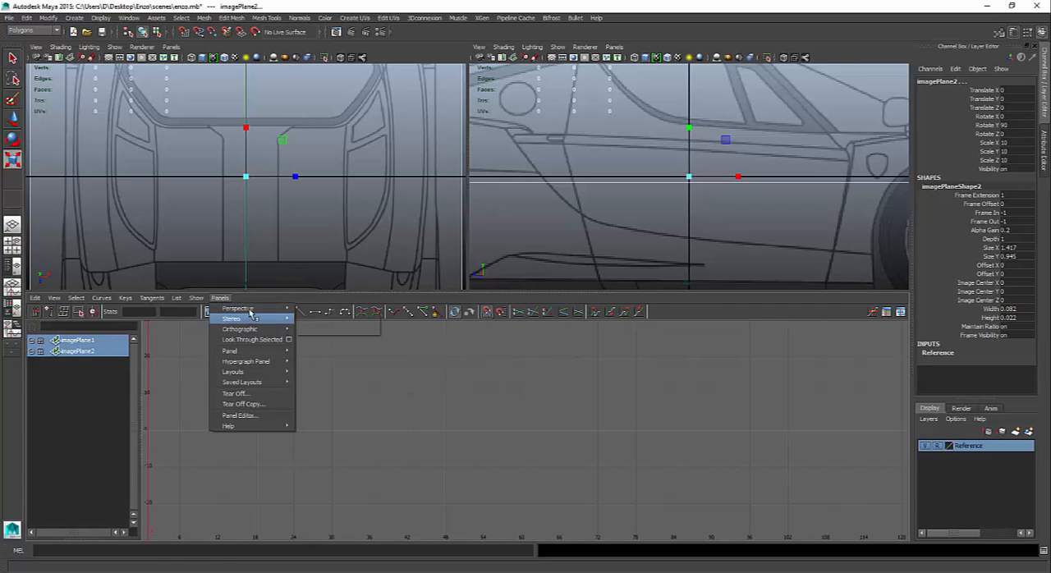
left_click(322, 311)
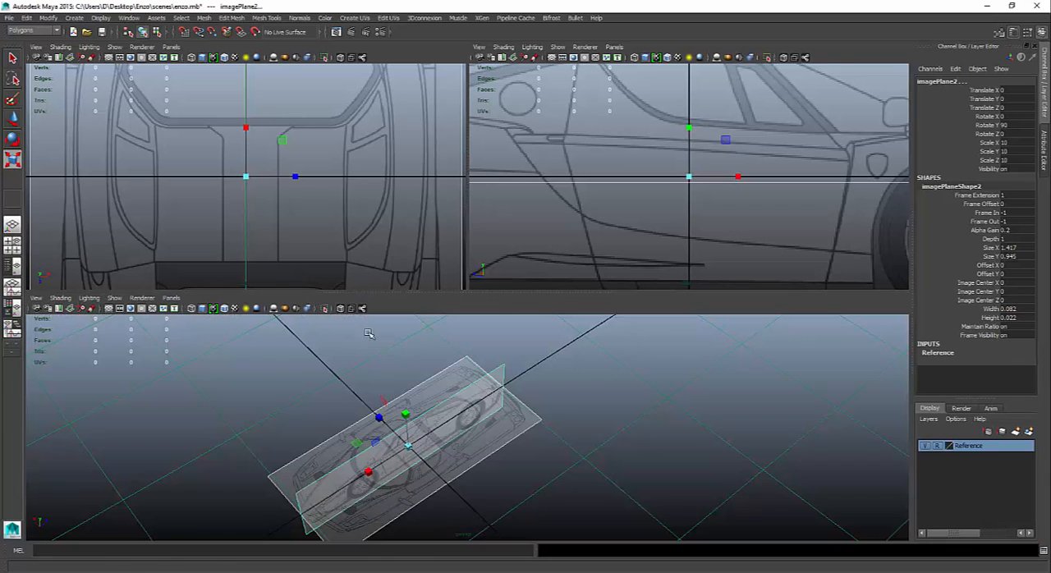
- Enlarge the top and side view panes, fit the whole car blueprint in each, and deselect the image planes
left_click_drag(621, 389, 540, 369, "alt")
key("r")
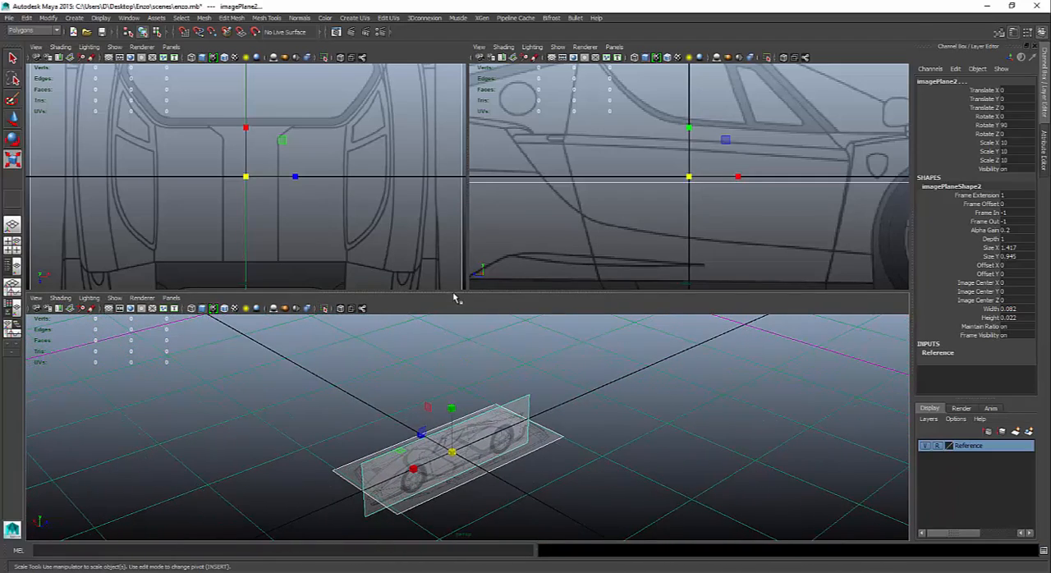
left_click_drag(452, 293, 466, 447)
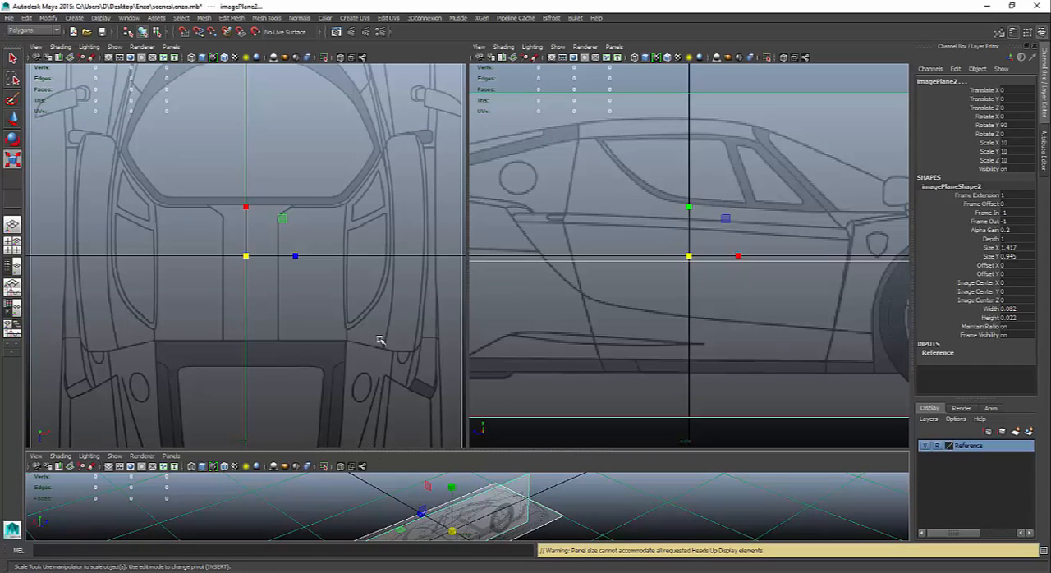
mouse_move(380, 340)
right_mouse_down("alt")
mouse_move(317, 336)
mouse_move(363, 343)
right_mouse_up("alt")
scroll(362, 343, "down", 2)
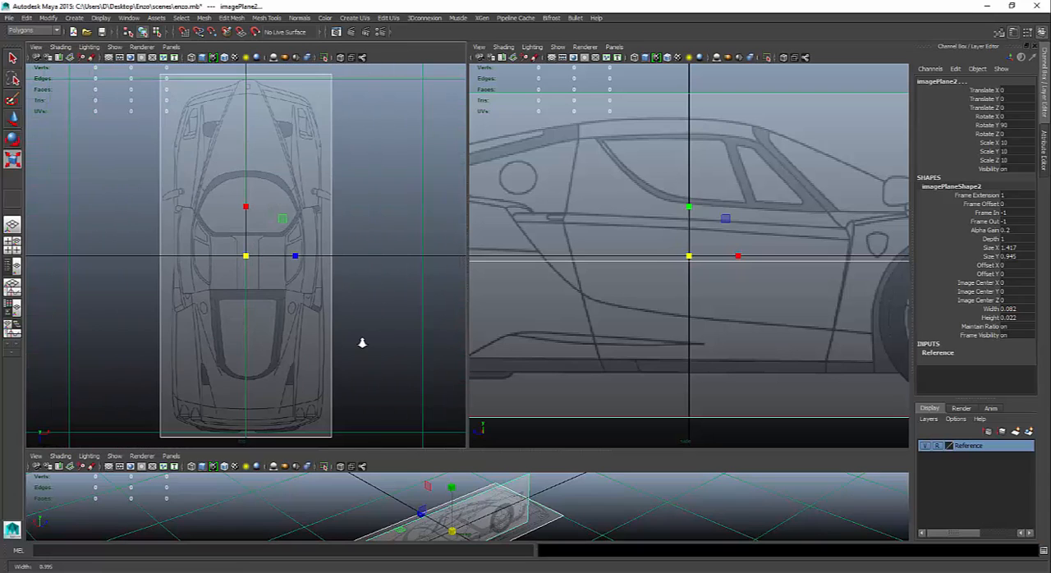
scroll(636, 344, "down", 6)
scroll(637, 346, "up", 4)
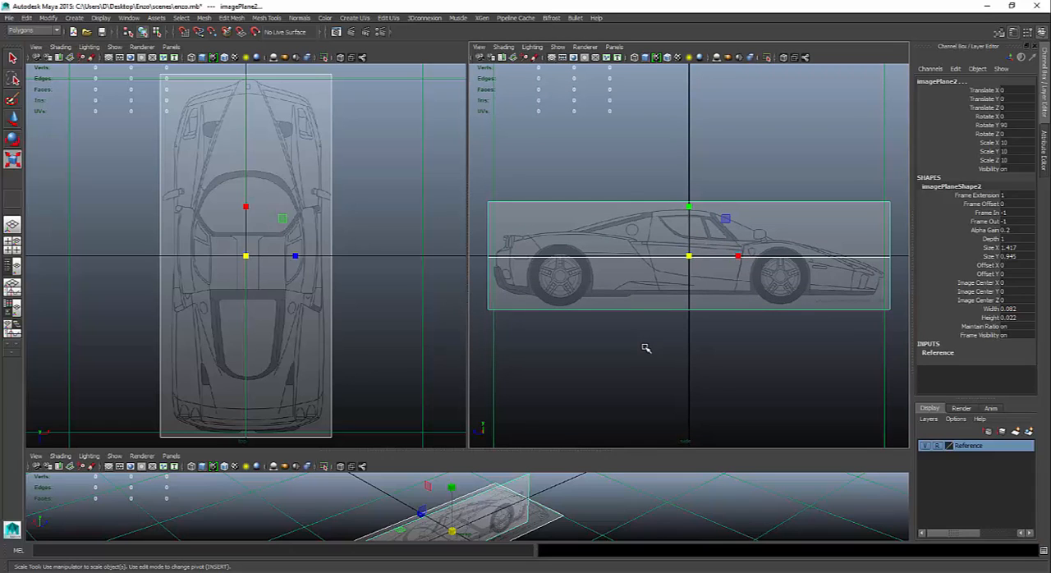
left_click(644, 346)
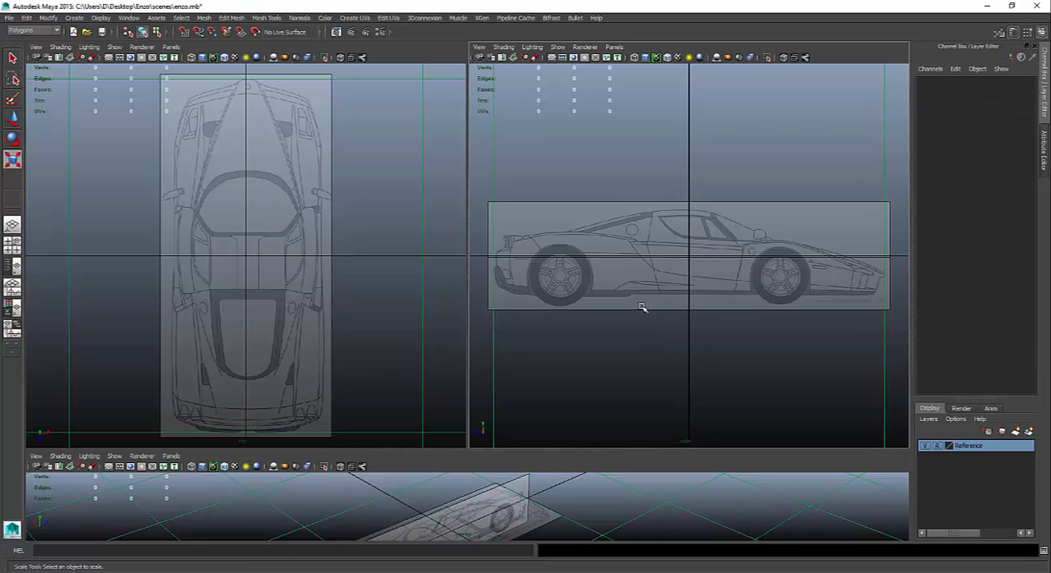
- Hide the grid in the side view and the top view, with the side view framed on the car's door
left_click_drag(600, 192, 659, 392)
right_click_drag(577, 182, 786, 246, "alt")
middle_click_drag(697, 216, 637, 228, "alt")
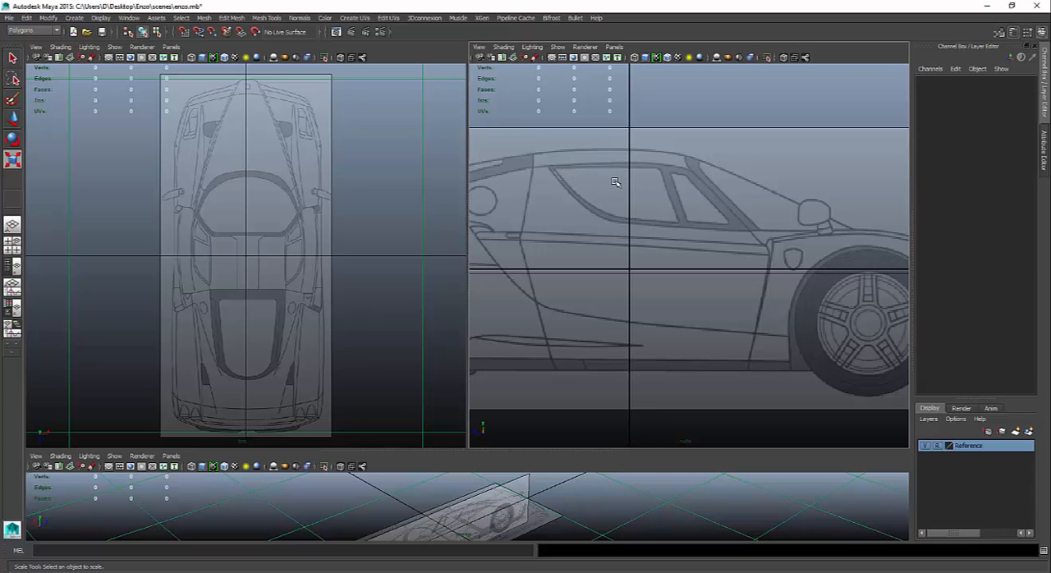
left_click(551, 57)
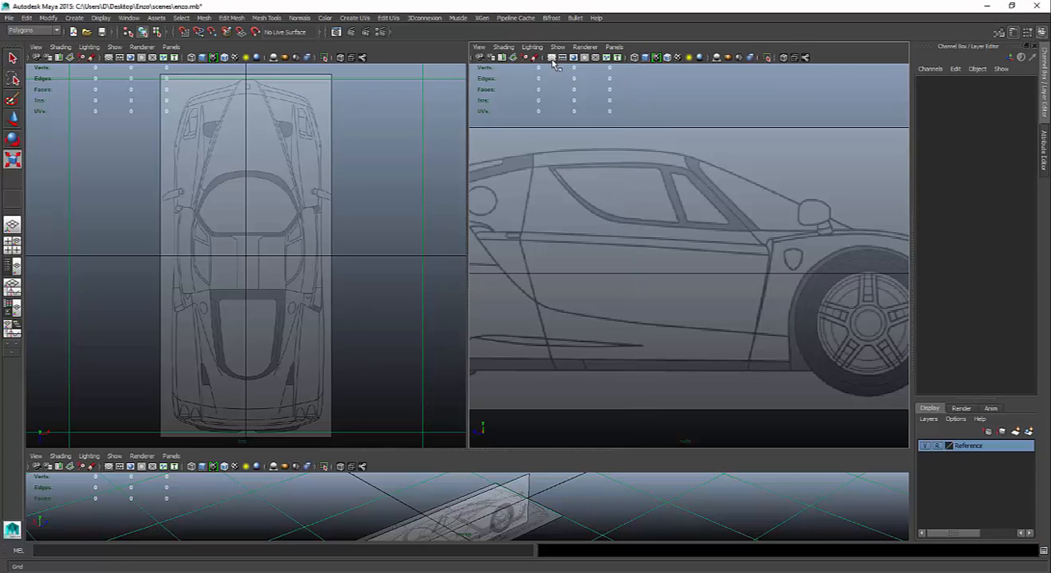
left_click(109, 58)
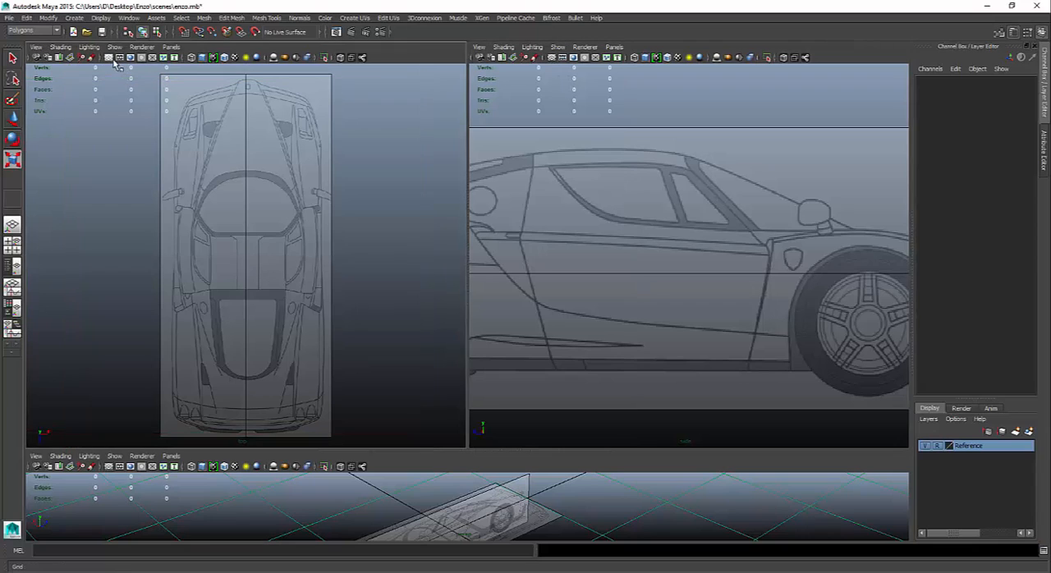
- Create a polygon plane over the door panel below the side window in the side view
right_click(657, 188, "shift")
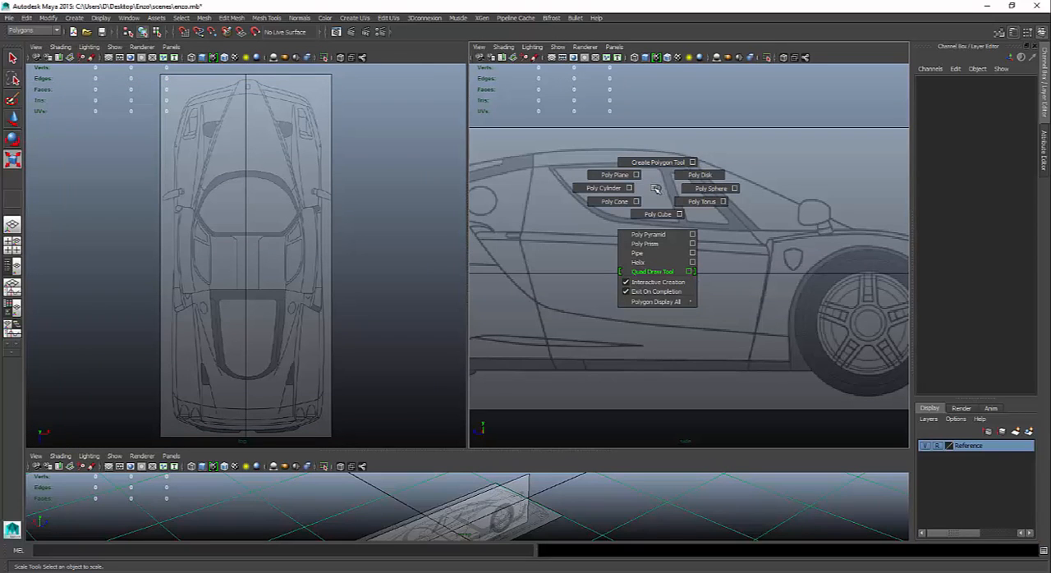
right_click_drag(656, 190, 616, 176, "shift")
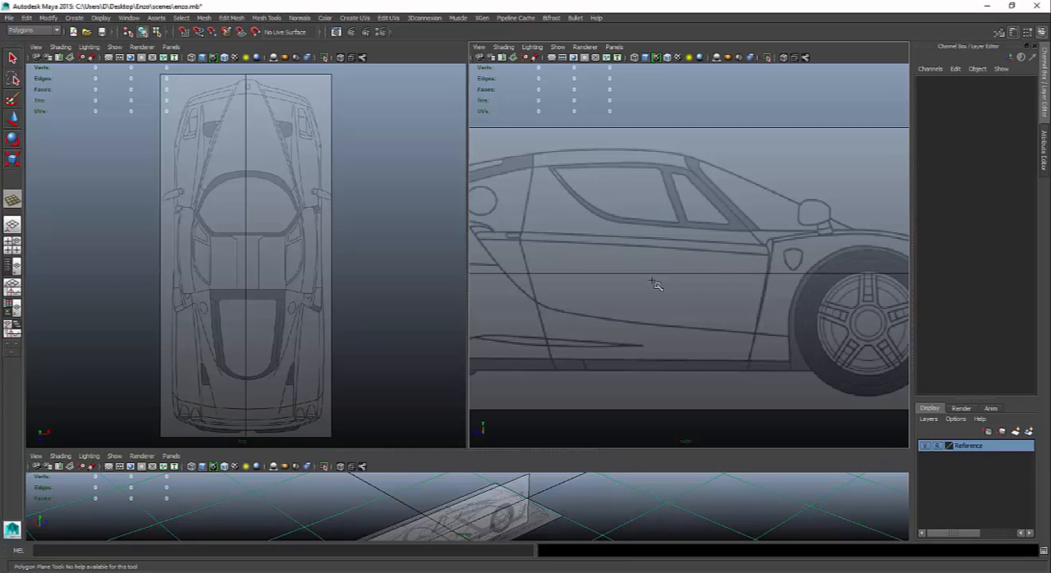
left_click_drag(519, 240, 746, 357)
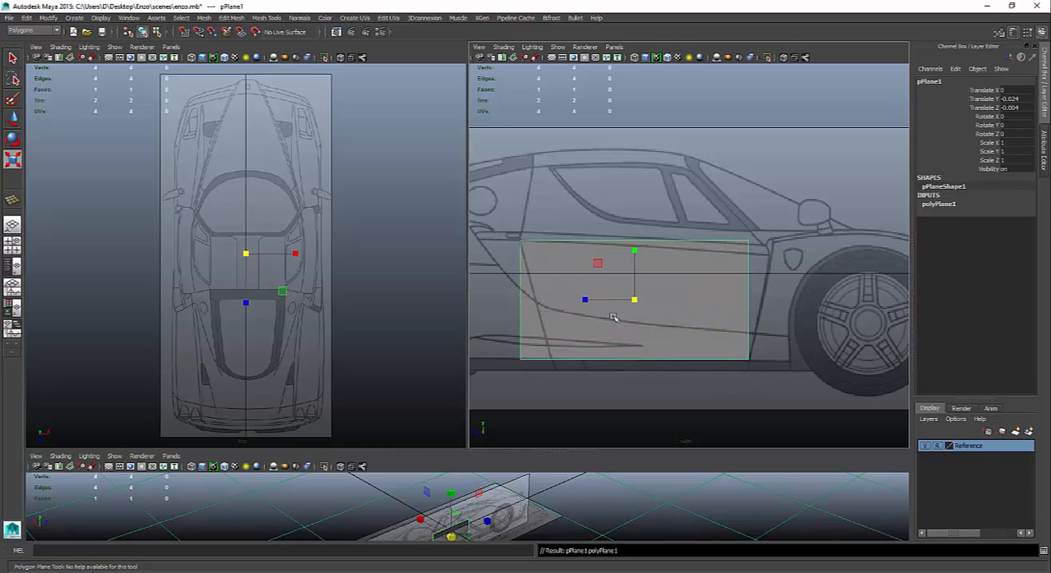
- Move the door plane along X to about 0.171 so it lines up with the car's outer flank in the top view
key("r")
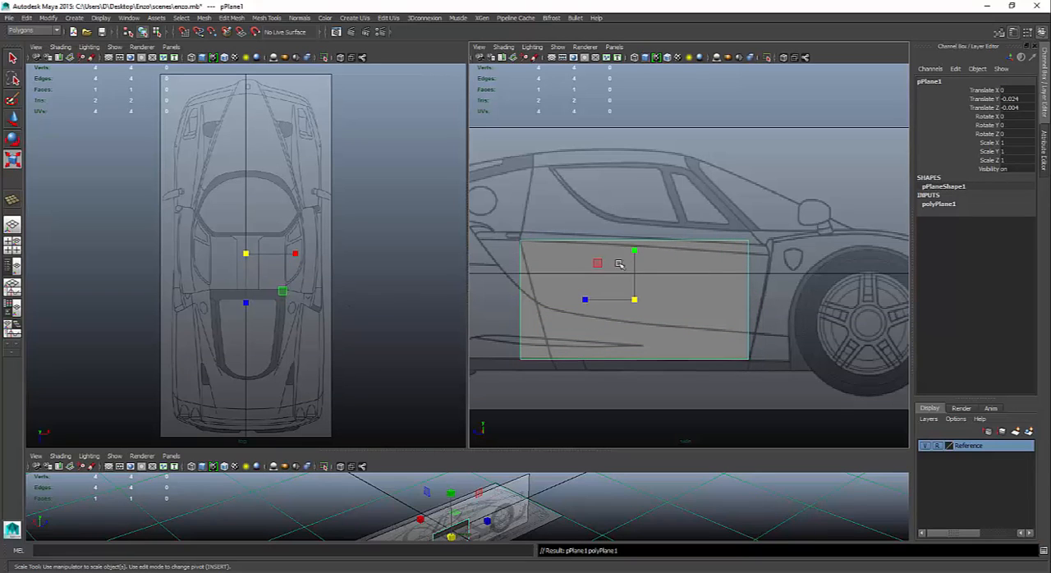
key("w")
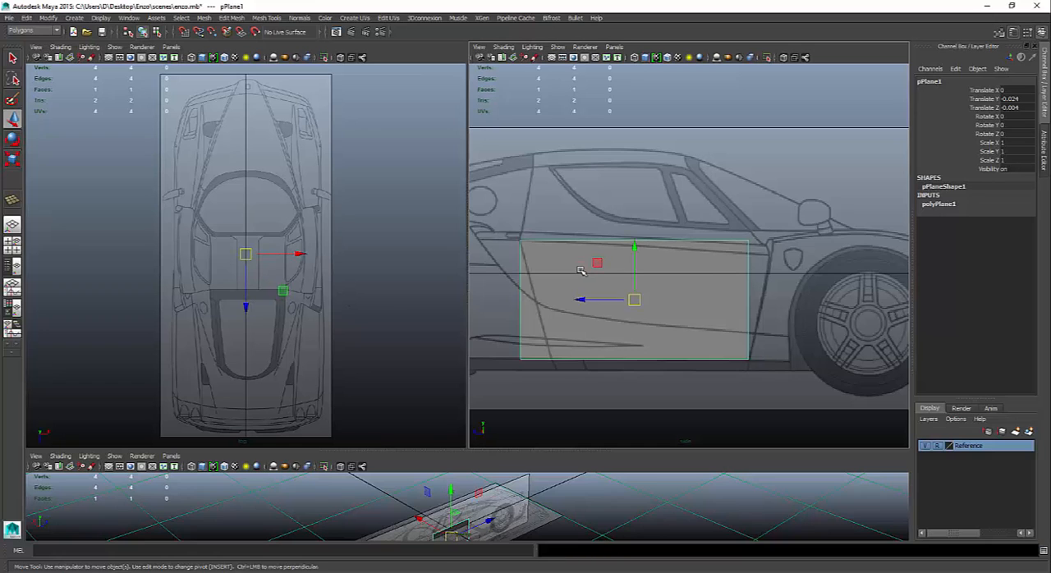
left_click_drag(302, 255, 230, 256)
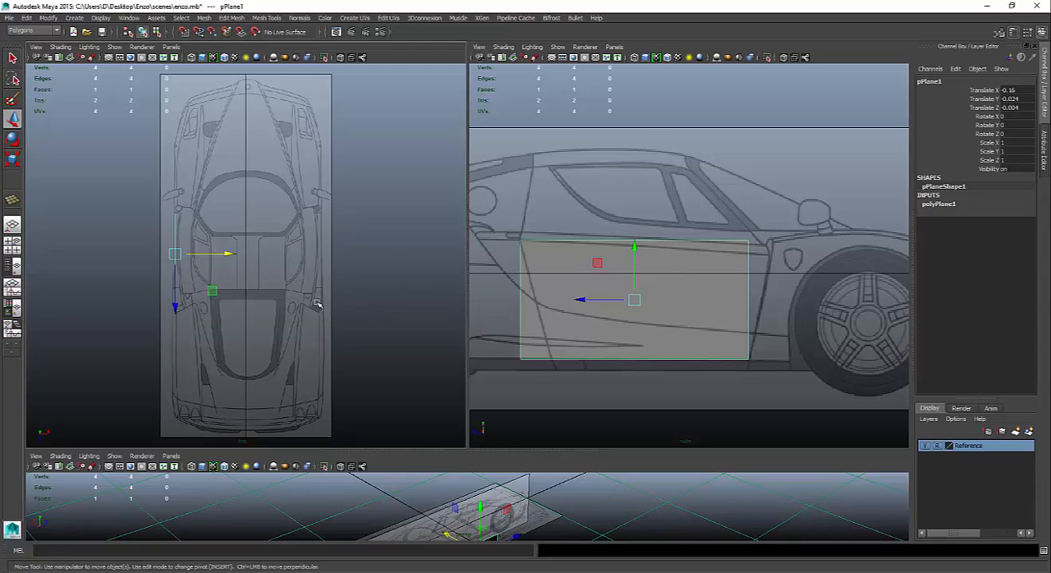
left_click_drag(231, 255, 374, 255)
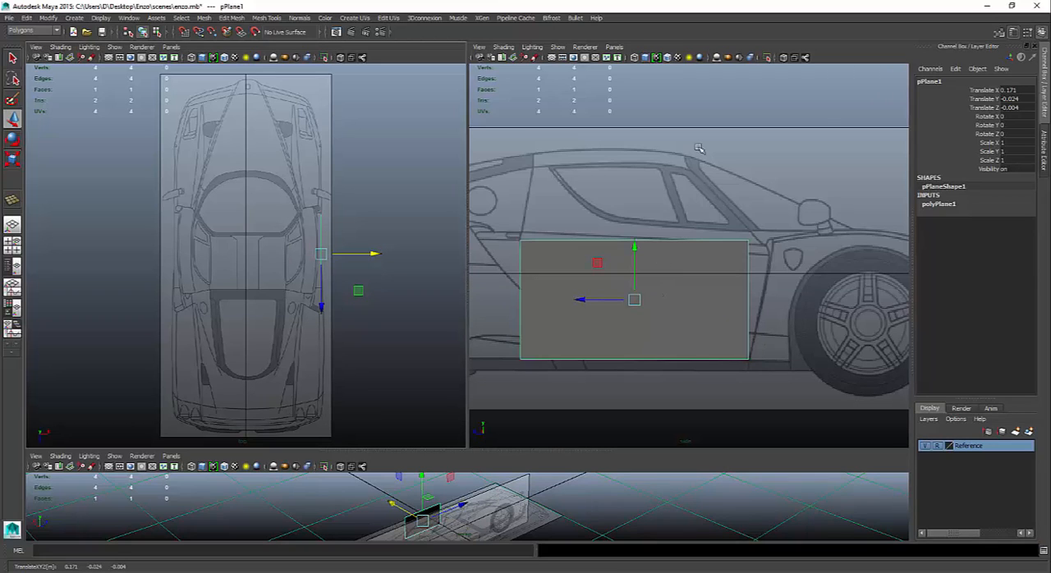
- Try wireframe and smooth shading in the side view, and toggle its X-Ray display option
left_click(635, 59)
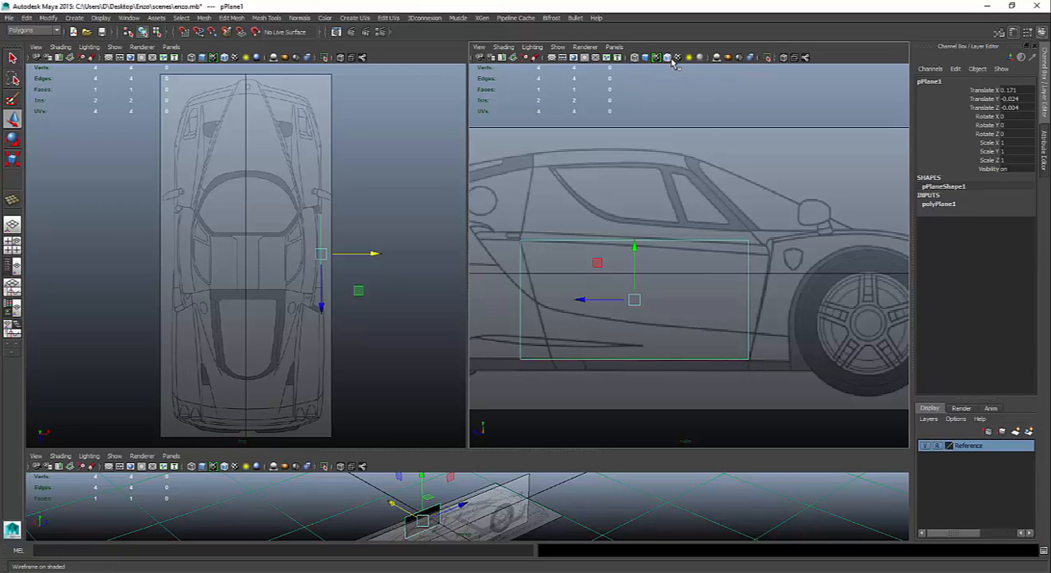
left_click(645, 59)
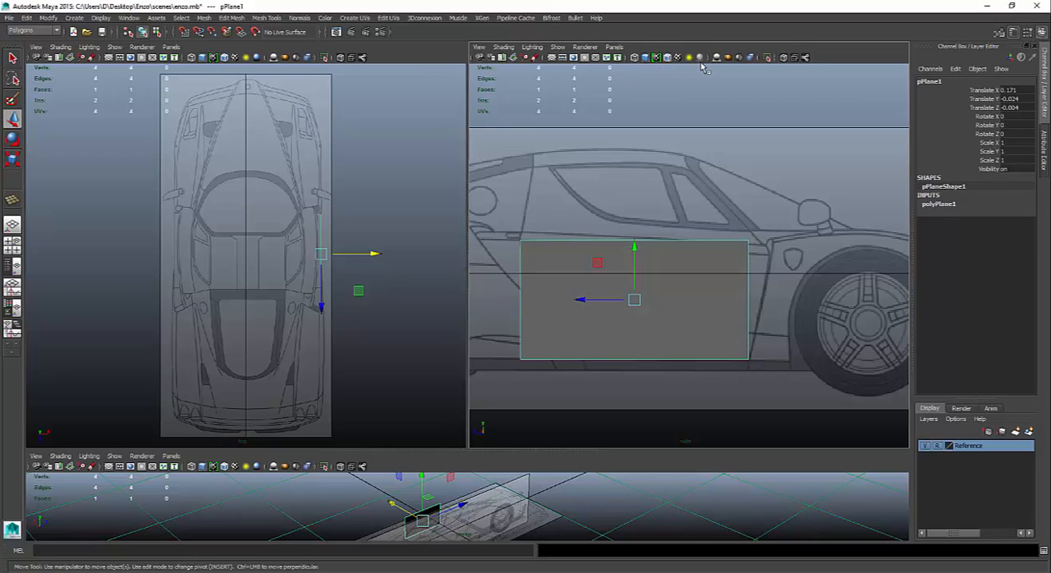
left_click(645, 59)
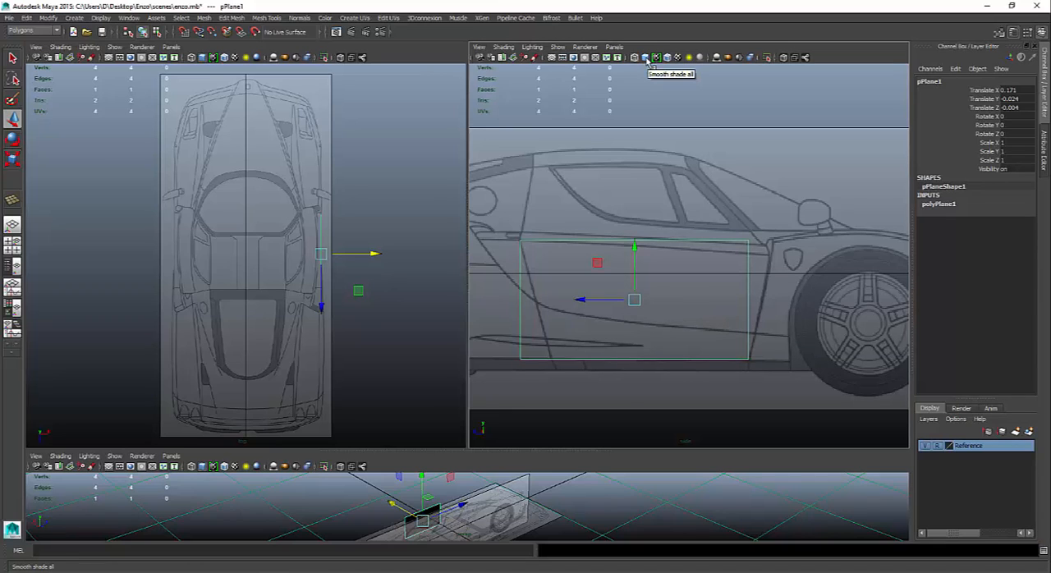
left_click(641, 74)
left_click(633, 59)
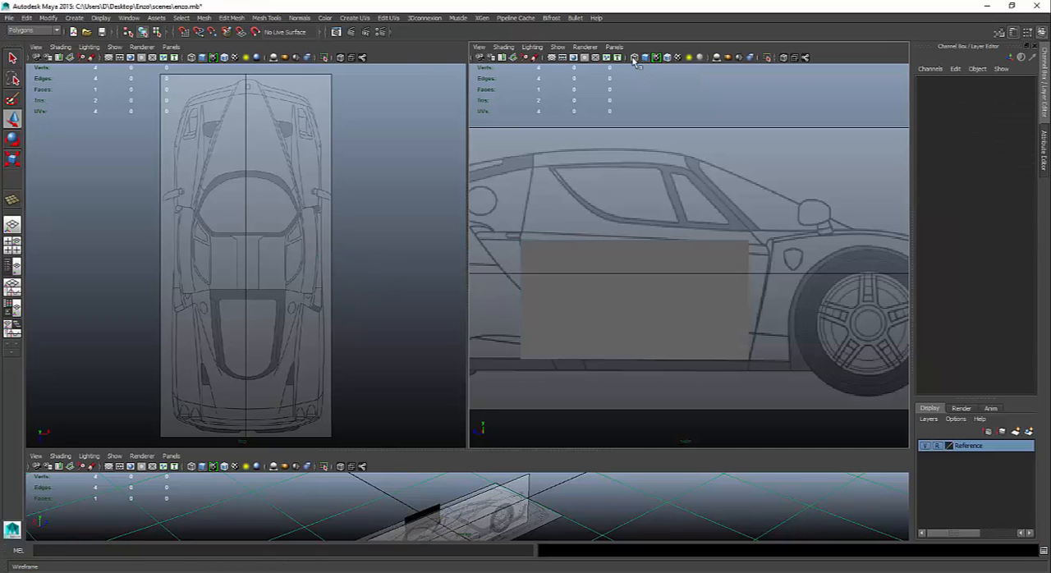
left_click(503, 47)
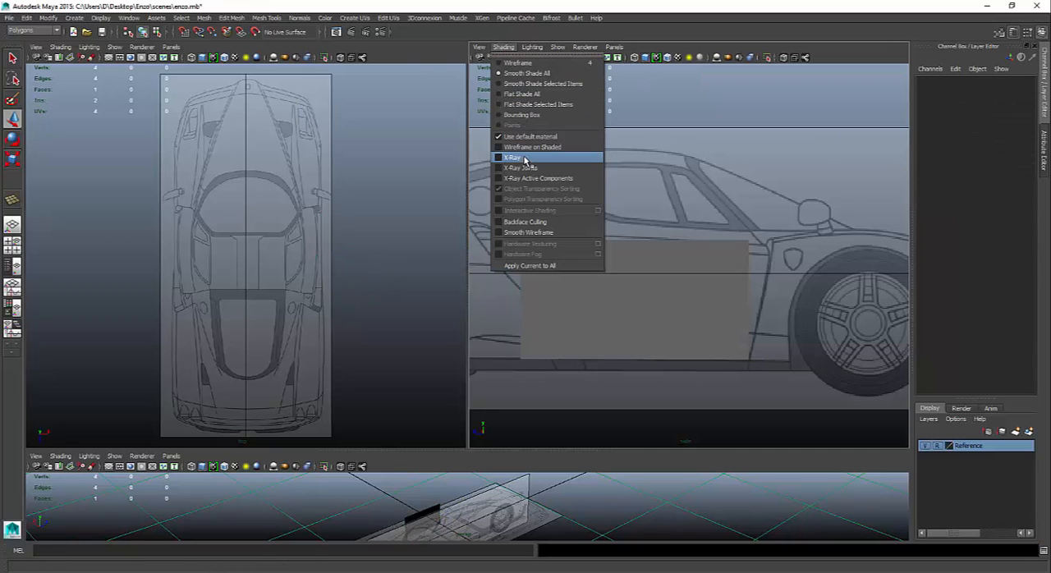
left_click(528, 159)
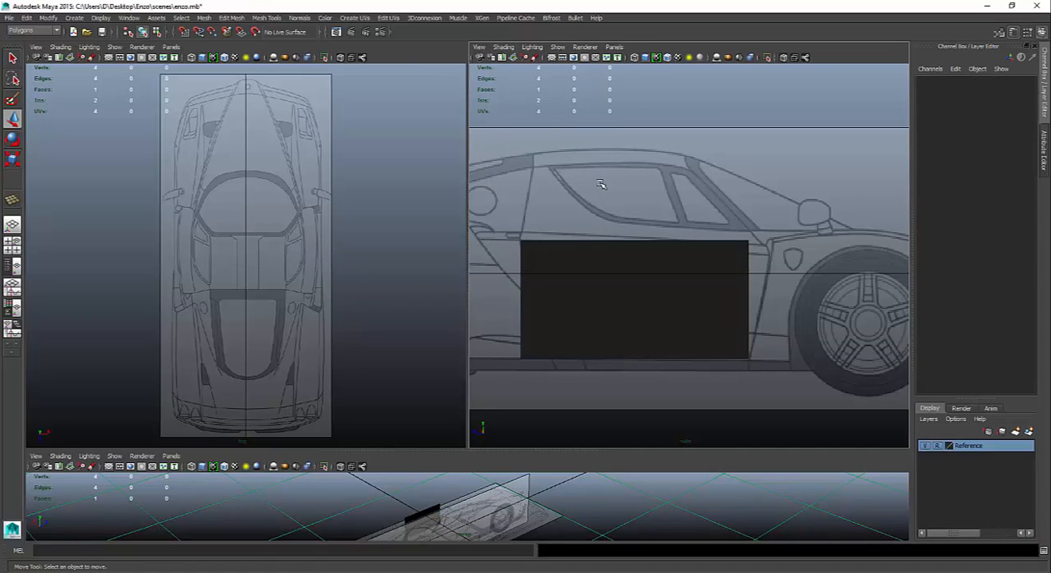
- Fit the plane's upper front and lower rear vertices to the door outline, and make the blueprint show through in the side view
left_click(591, 264)
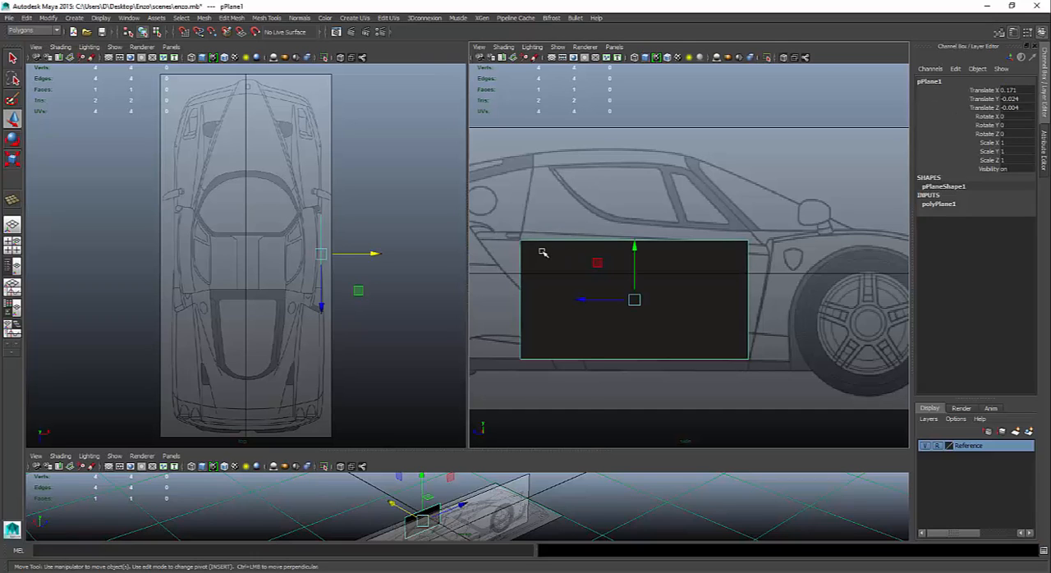
right_click_drag(542, 252, 522, 250)
left_click_drag(502, 216, 567, 272)
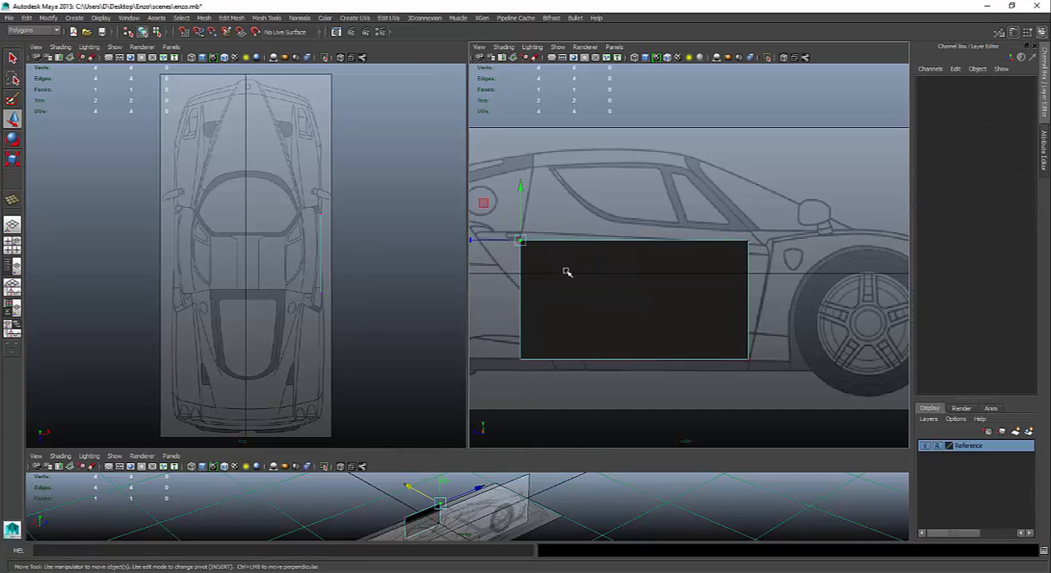
left_click_drag(702, 194, 766, 255)
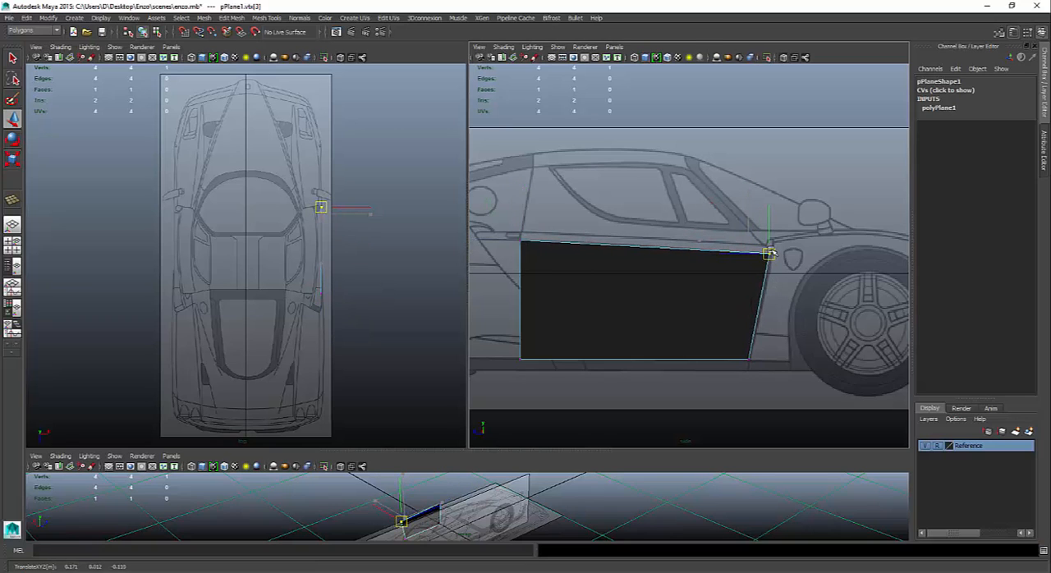
left_click(520, 359)
left_click_drag(519, 359, 550, 358)
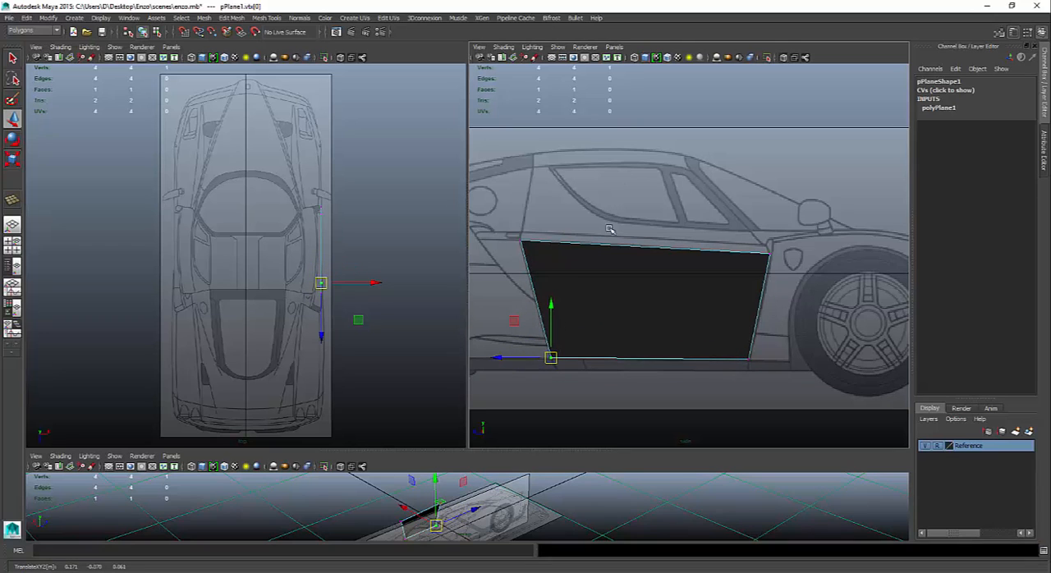
left_click(655, 59)
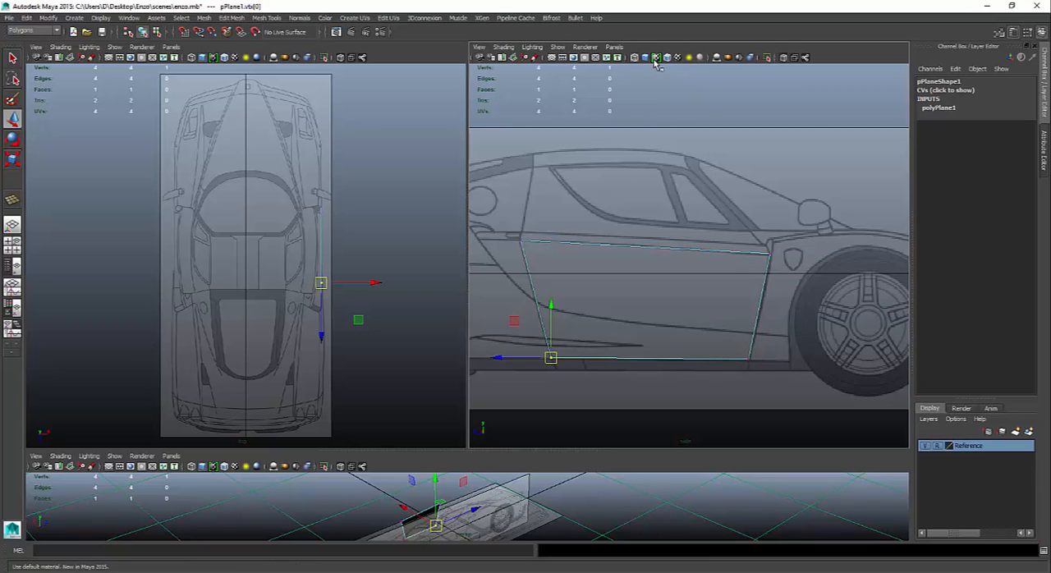
- Move the door plane's two rear vertices slightly outward along X, to about 0.173, following the body outline in the top view
right_click_drag(628, 178, 668, 203, "alt")
middle_click_drag(668, 203, 696, 220, "alt")
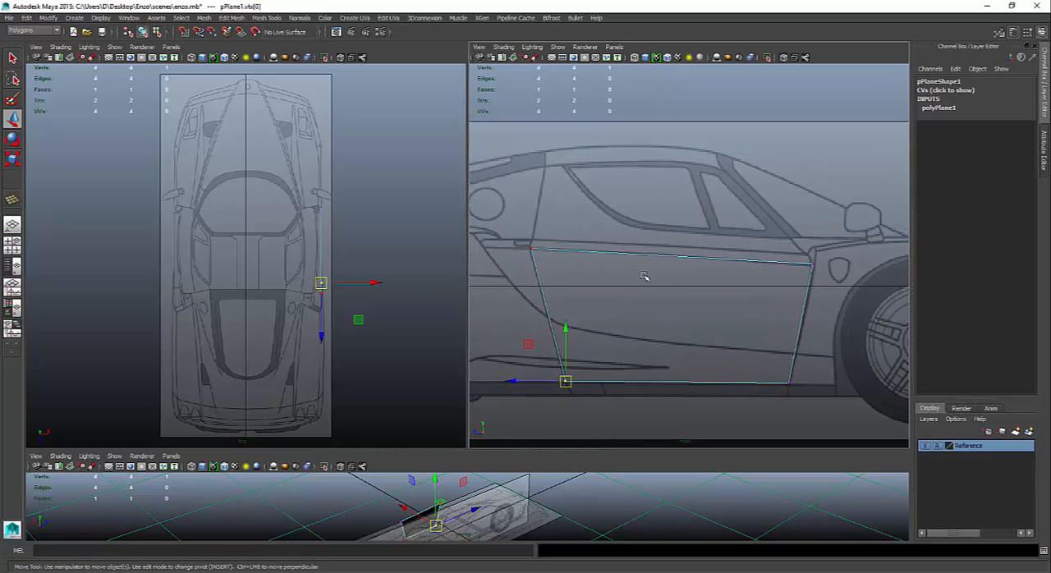
scroll(353, 284, "up", 5)
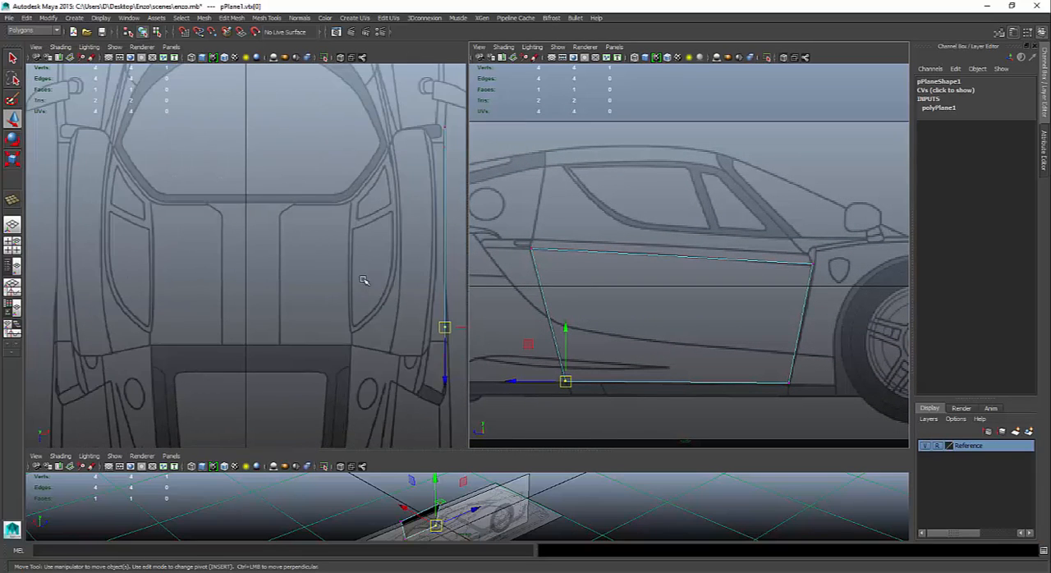
middle_click_drag(422, 218, 327, 221, "alt")
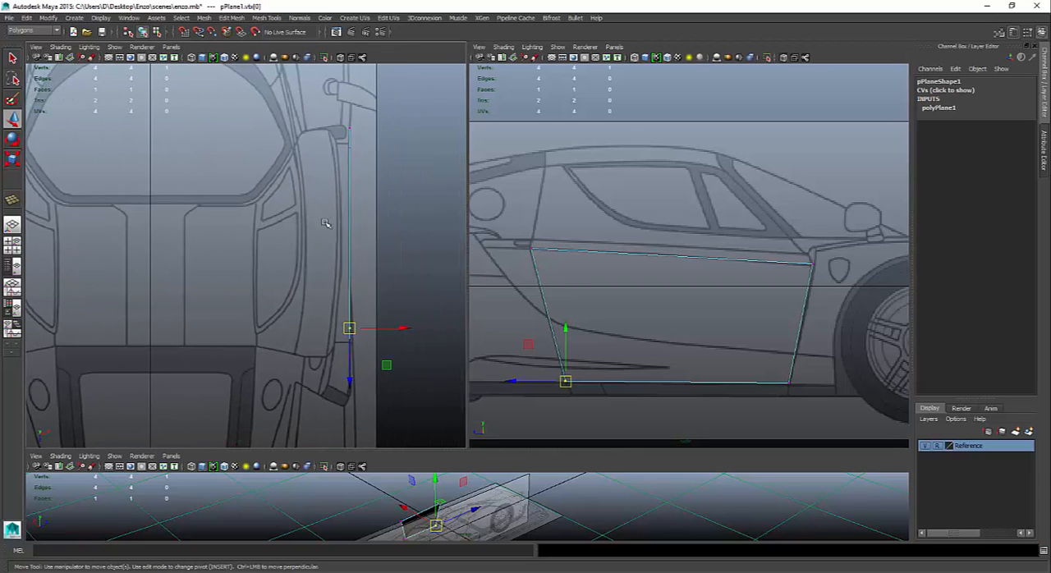
scroll(327, 223, "up", 2)
left_click(419, 231)
middle_click_drag(419, 243, 377, 229, "alt")
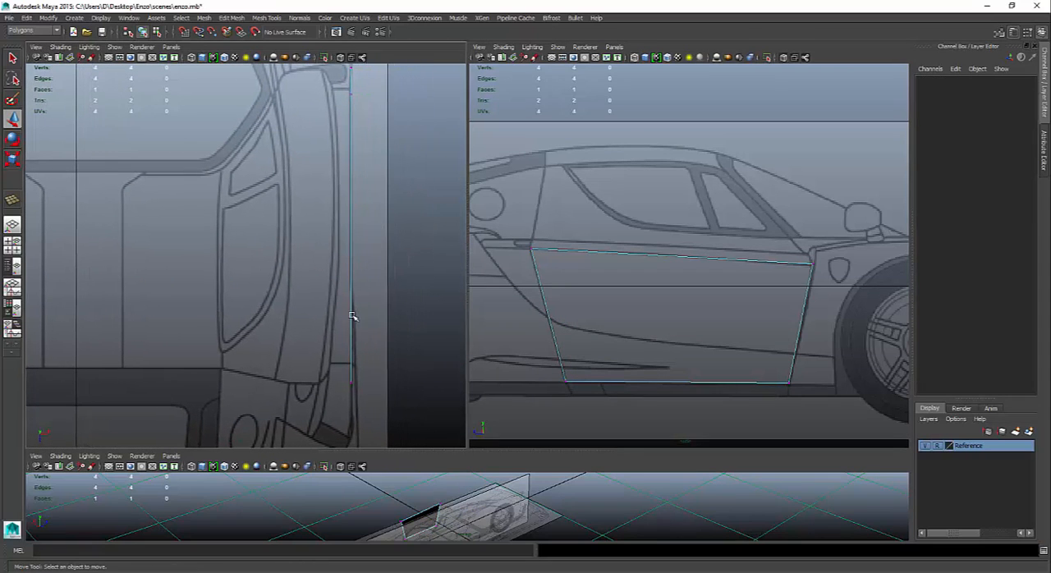
left_click_drag(326, 329, 379, 422)
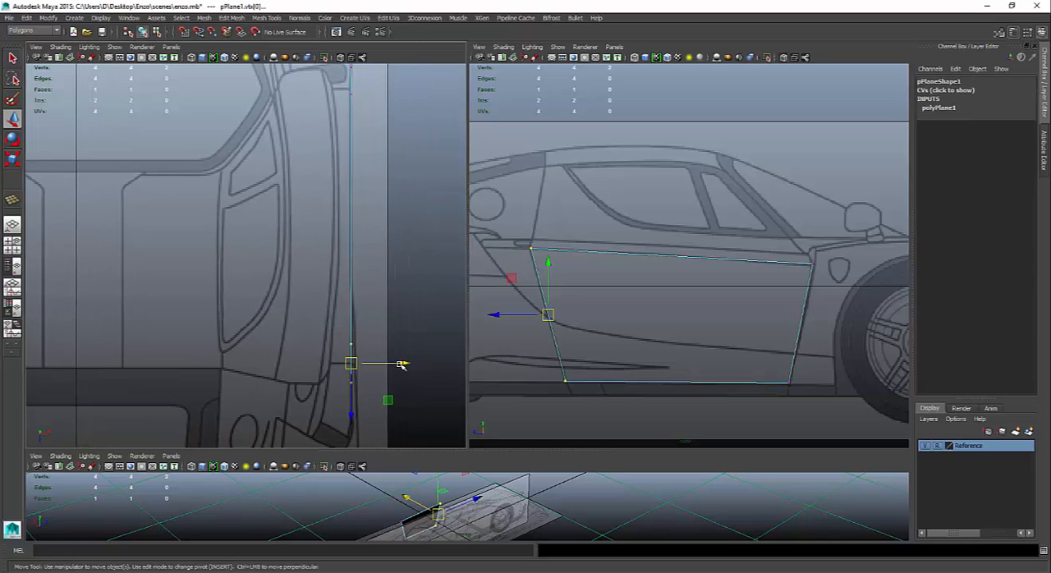
left_click(402, 364)
left_click_drag(402, 364, 404, 366)
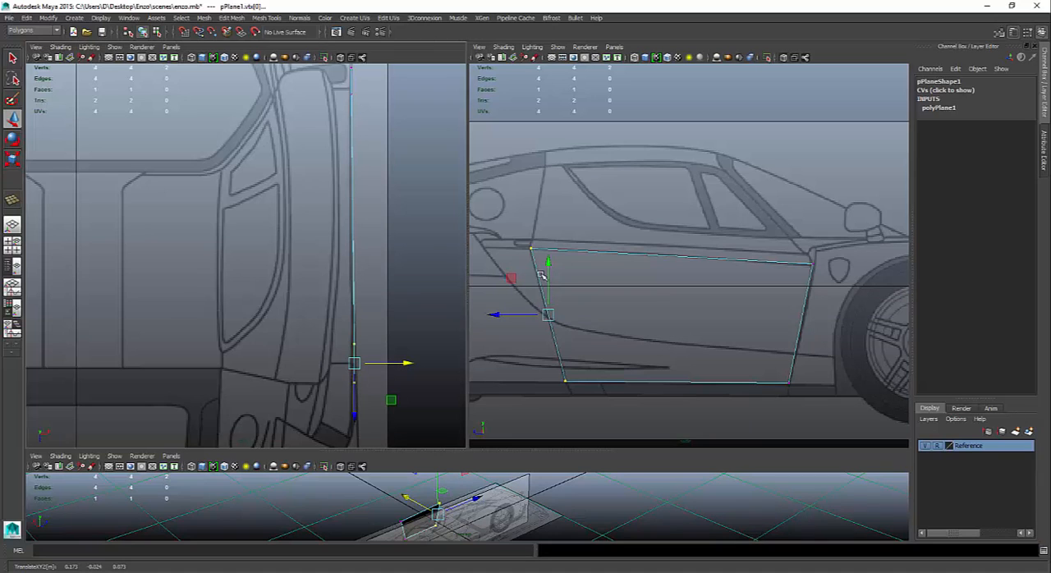
- Select the door plane's front and rear edges and join them with a new edge using Connect Components
right_click_drag(541, 276, 542, 254)
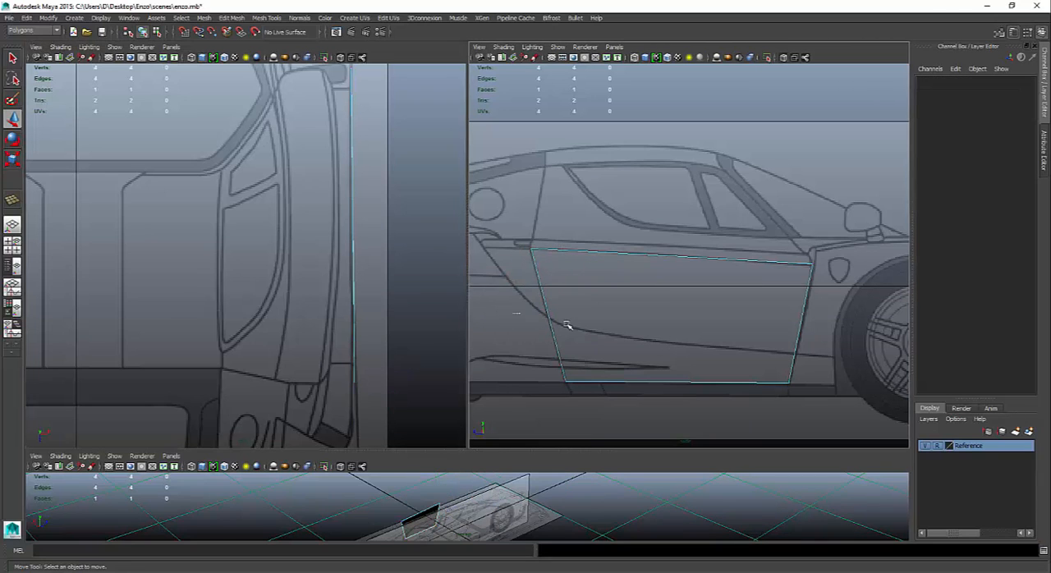
left_click_drag(566, 326, 859, 355)
left_click_drag(497, 307, 887, 348)
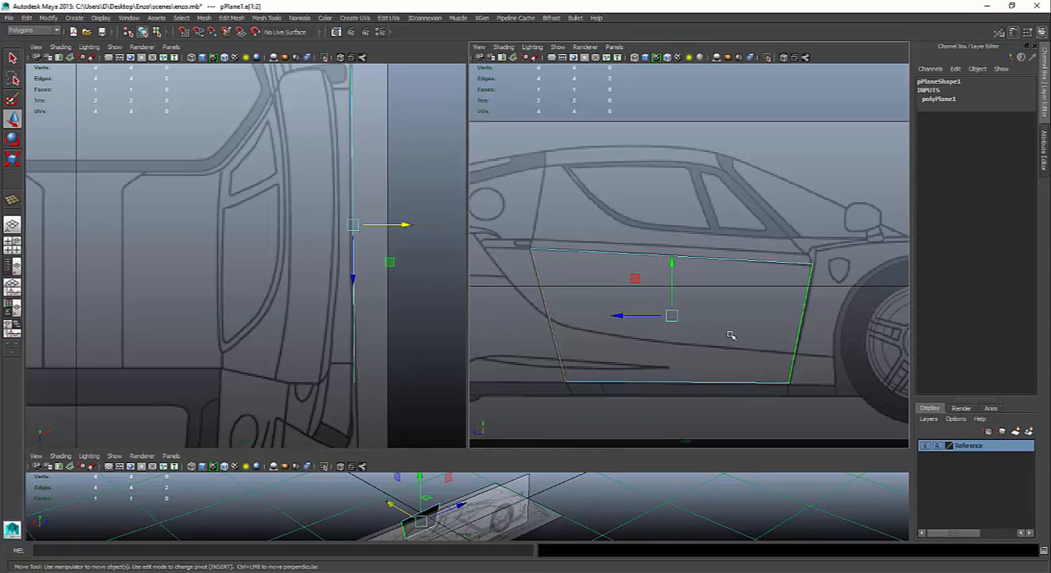
right_click(624, 342, "shift")
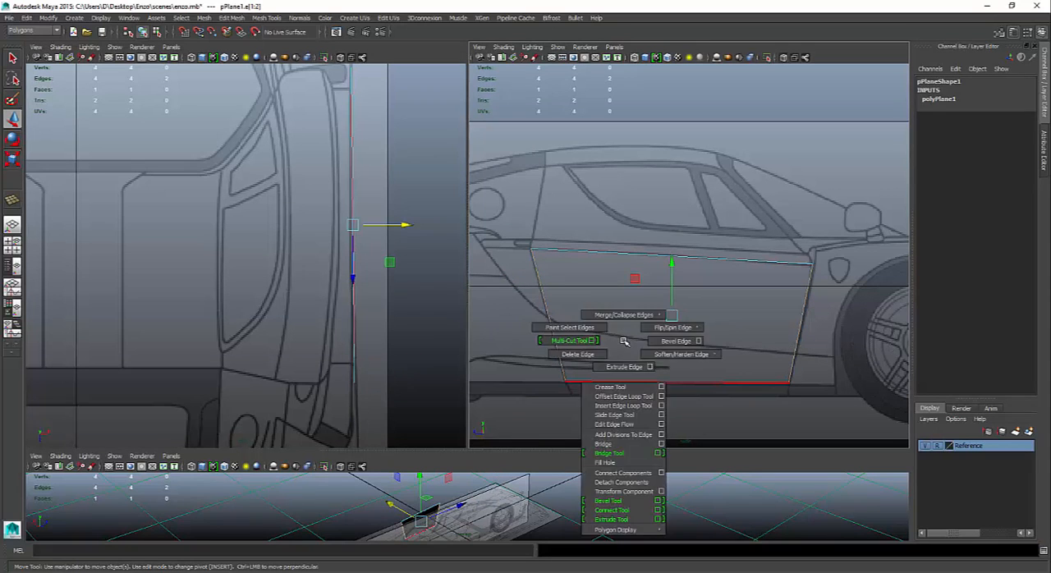
left_click(622, 473)
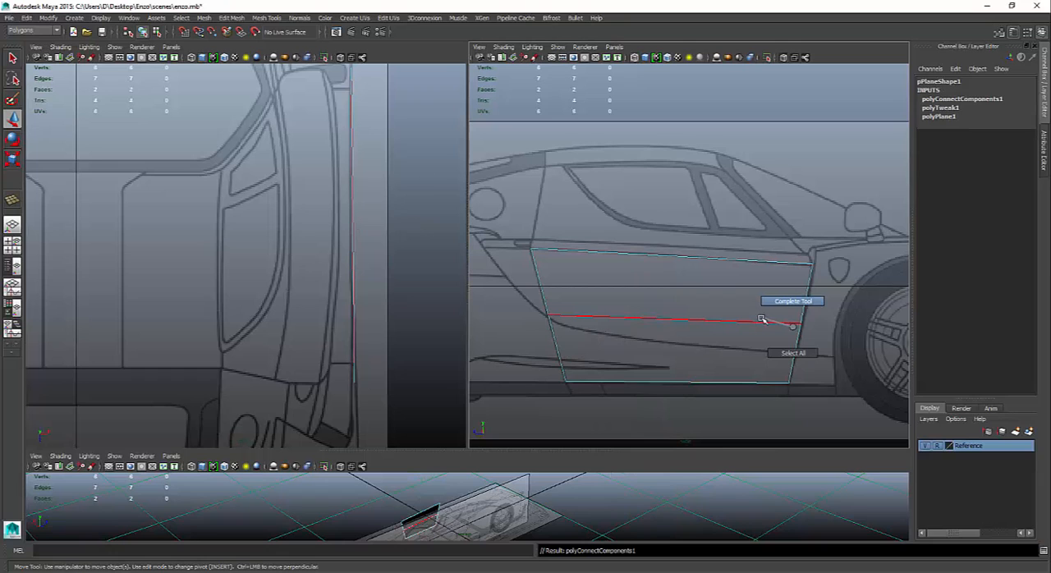
- Move the new edge's front vertex down and slightly rearward to where the body crease meets the door's front outline, and clear the selection
right_click(763, 320)
right_click_drag(763, 321, 711, 315)
left_click(799, 322)
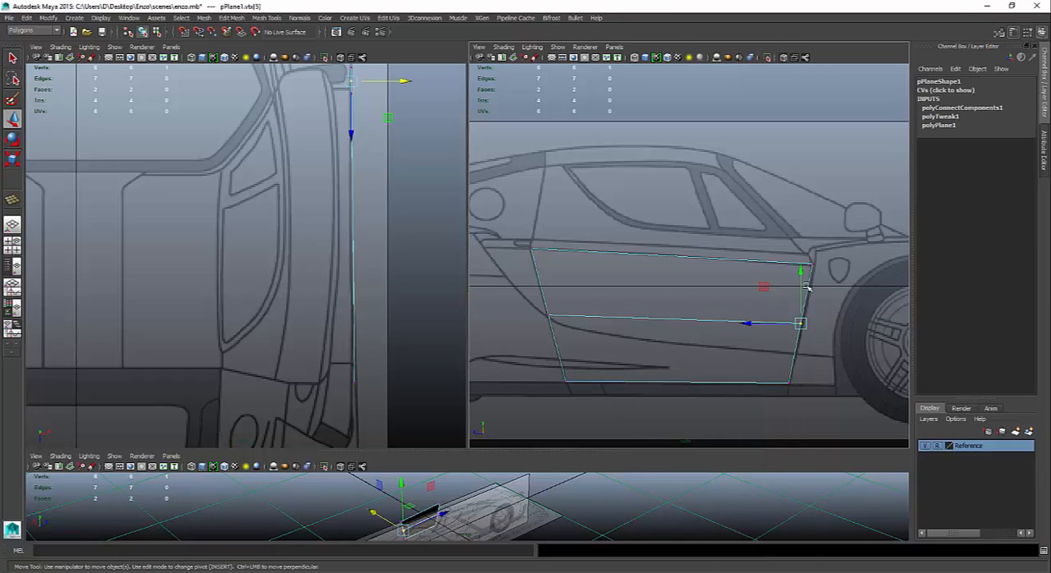
left_click_drag(798, 273, 789, 302)
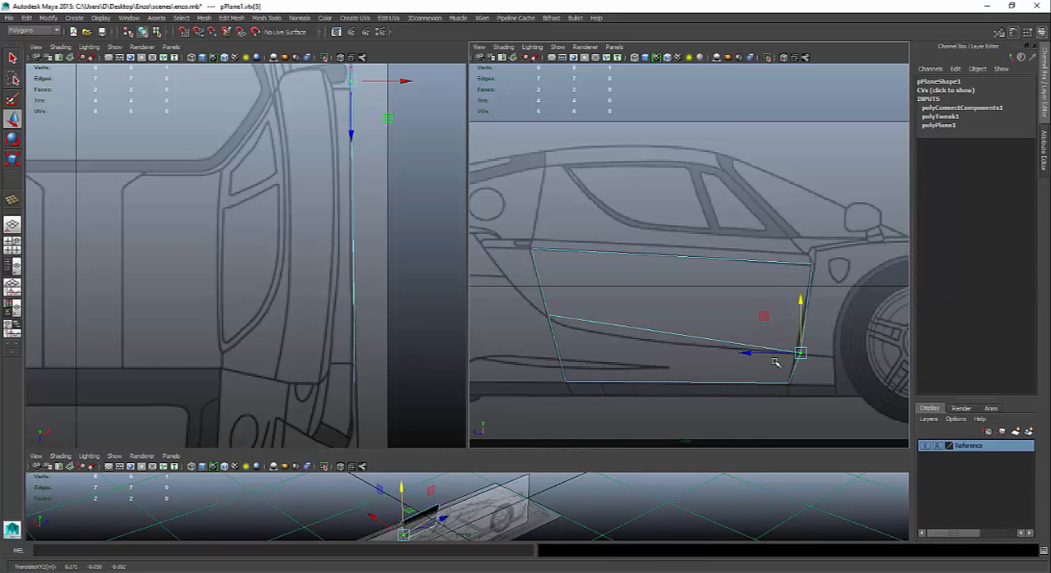
left_click_drag(745, 353, 740, 353)
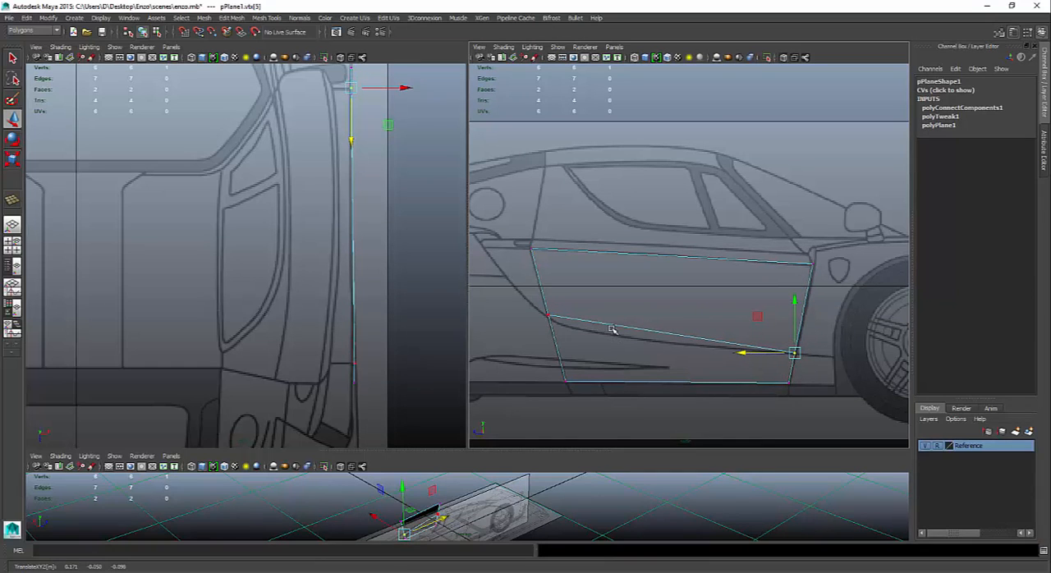
left_click(625, 427)
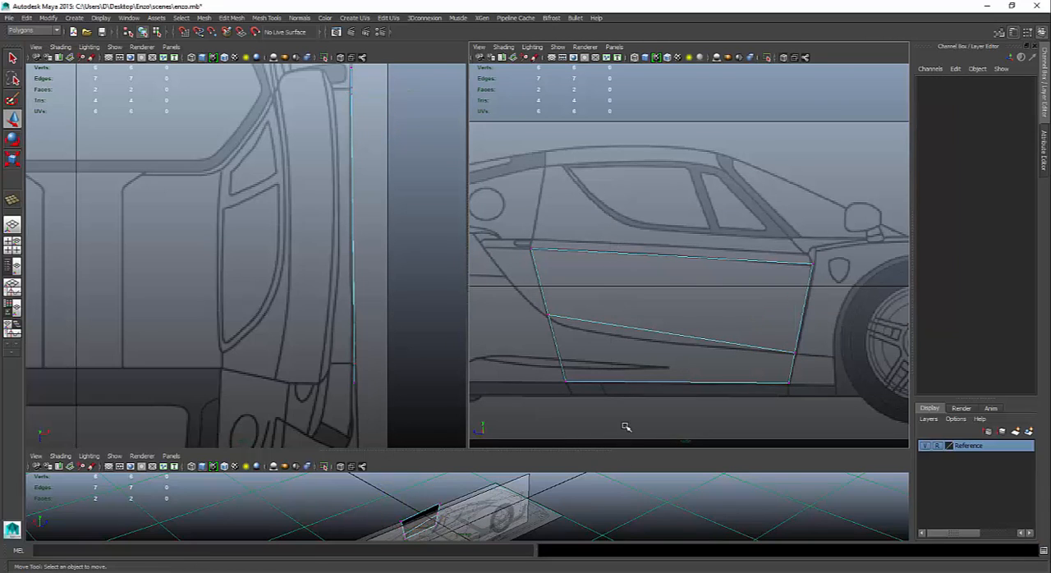
- Add two vertical edges across the door plane with Connect Components, one at mid-length and one midway through the rear half
right_click_drag(627, 302, 629, 285)
right_click(637, 332)
right_click_drag(637, 326, 636, 290)
left_click_drag(618, 230, 624, 498)
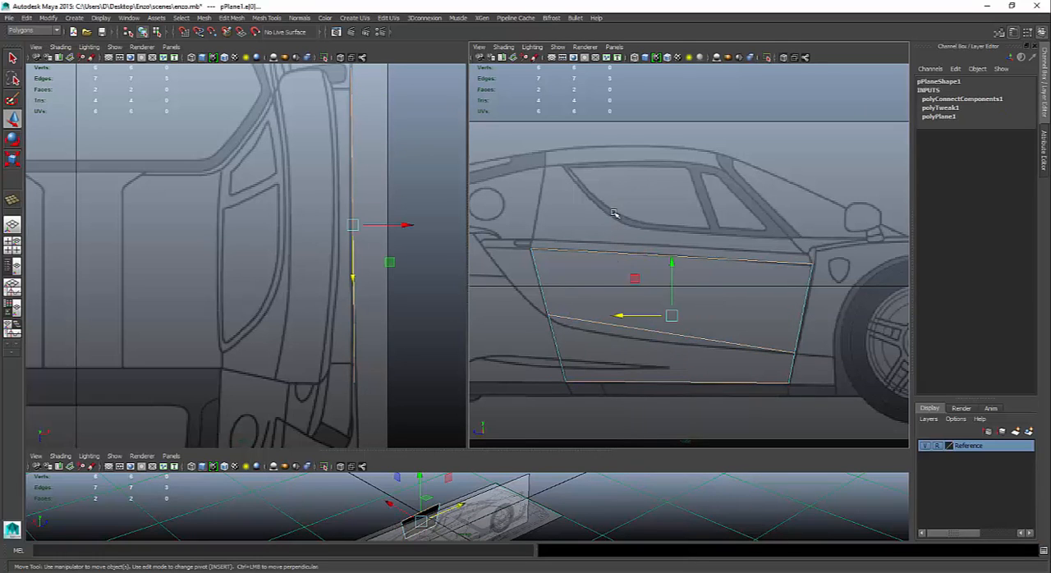
right_click_drag(644, 375, 644, 506, "shift")
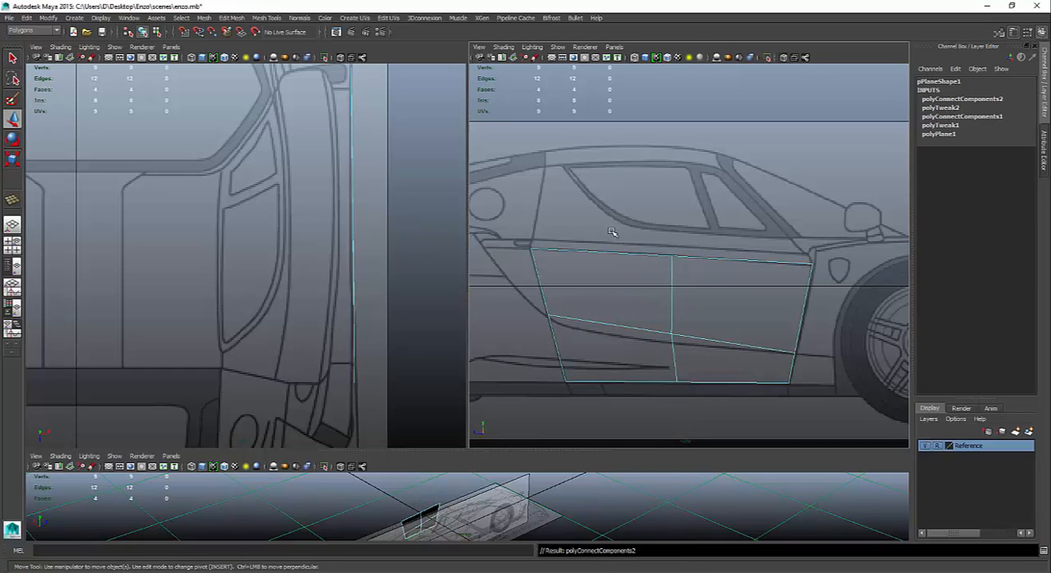
left_click_drag(611, 232, 620, 448)
key("g")
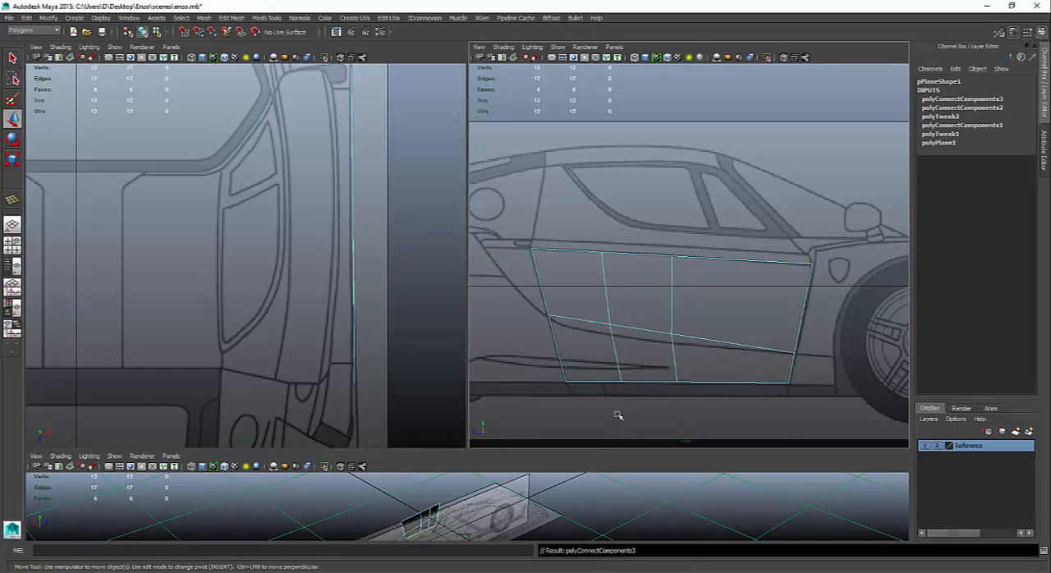
- Move the crease edge's two inner vertices down onto the body crease line in the side view
right_click_drag(624, 326, 584, 326)
left_click(607, 324)
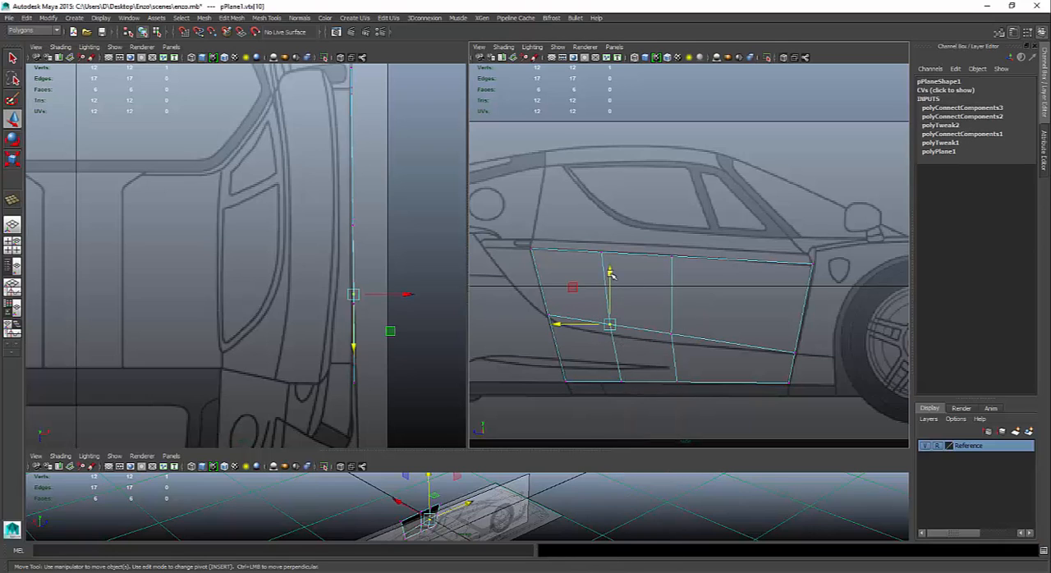
left_click_drag(610, 272, 671, 293)
left_click(671, 334)
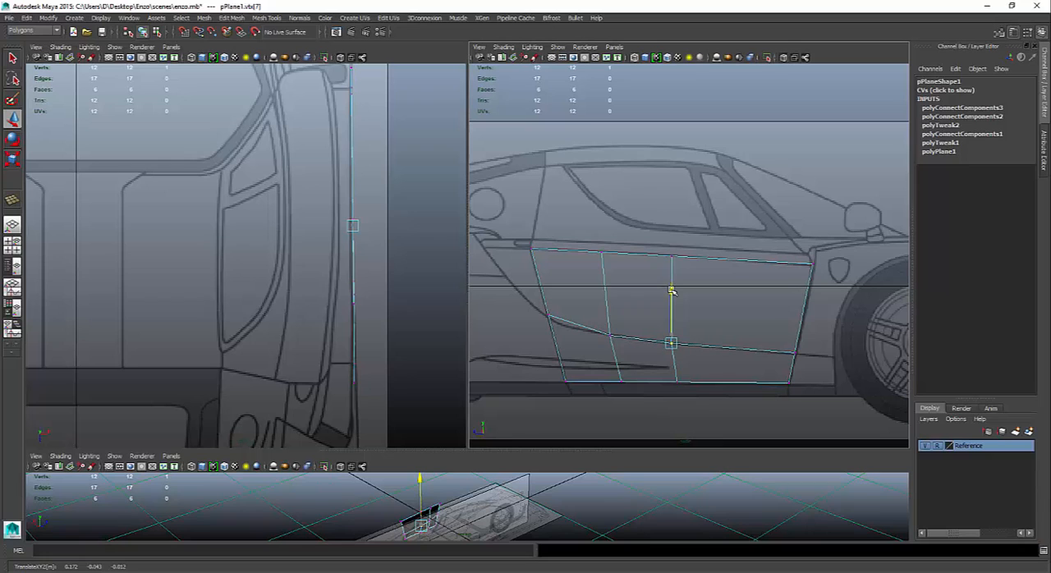
- Shift the rear vertical edge's three vertices rearward to about Z 0.050, and raise its middle vertex onto the body crease
left_click_drag(579, 239, 649, 392)
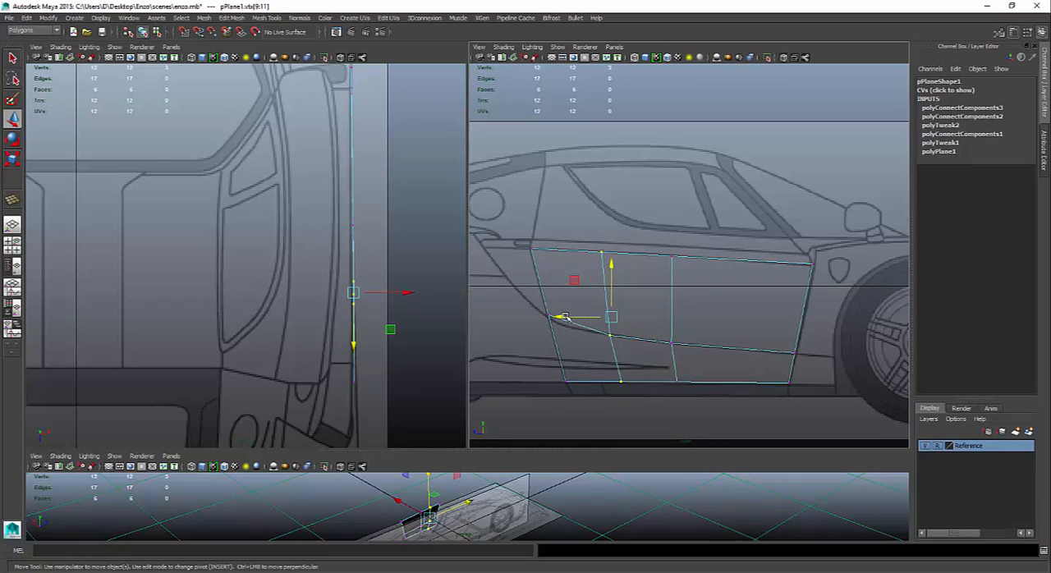
left_click_drag(564, 317, 535, 310)
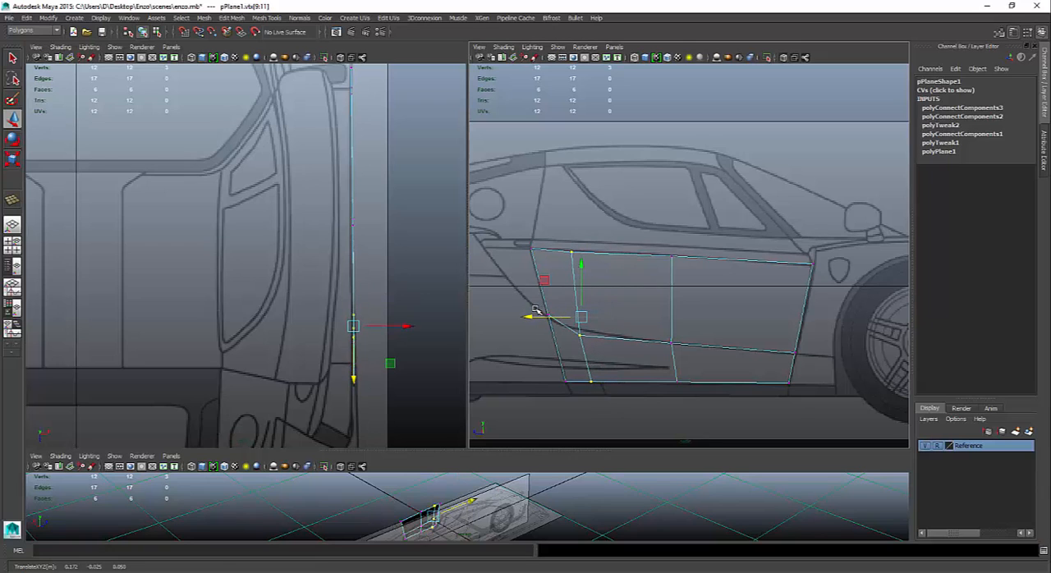
left_click(579, 335)
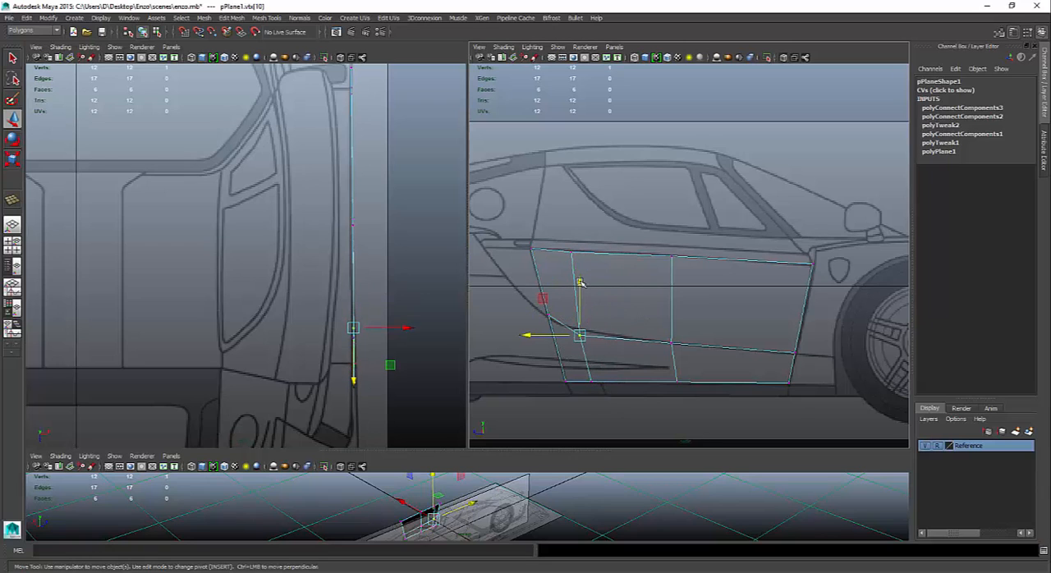
left_click_drag(579, 284, 576, 276)
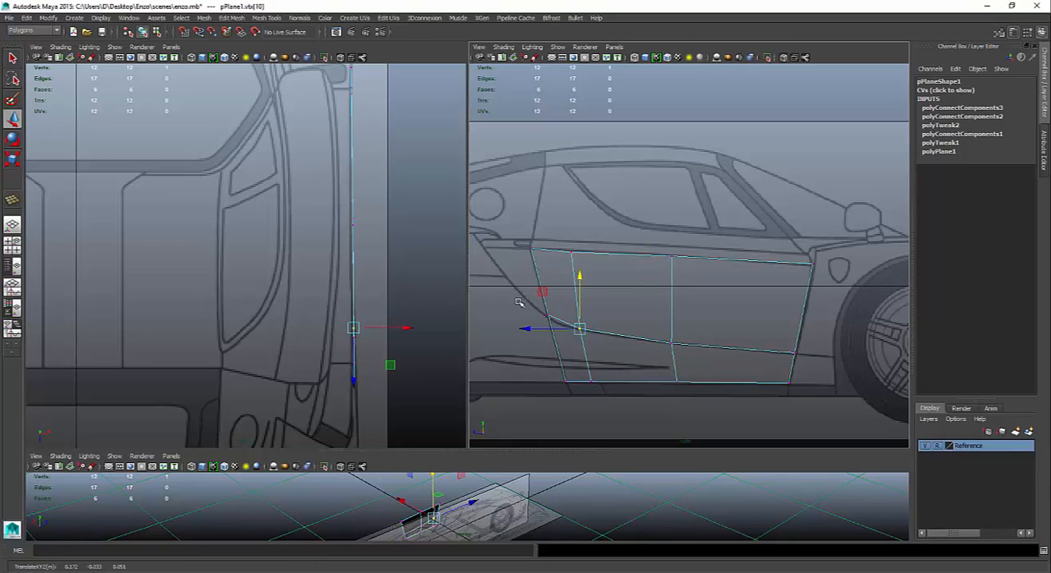
- Lower the crease's rear end vertex slightly onto the blueprint curve, and nudge its central vertex slightly forward to about Z -0.014
left_click_drag(519, 302, 566, 333)
left_click_drag(542, 267, 548, 272)
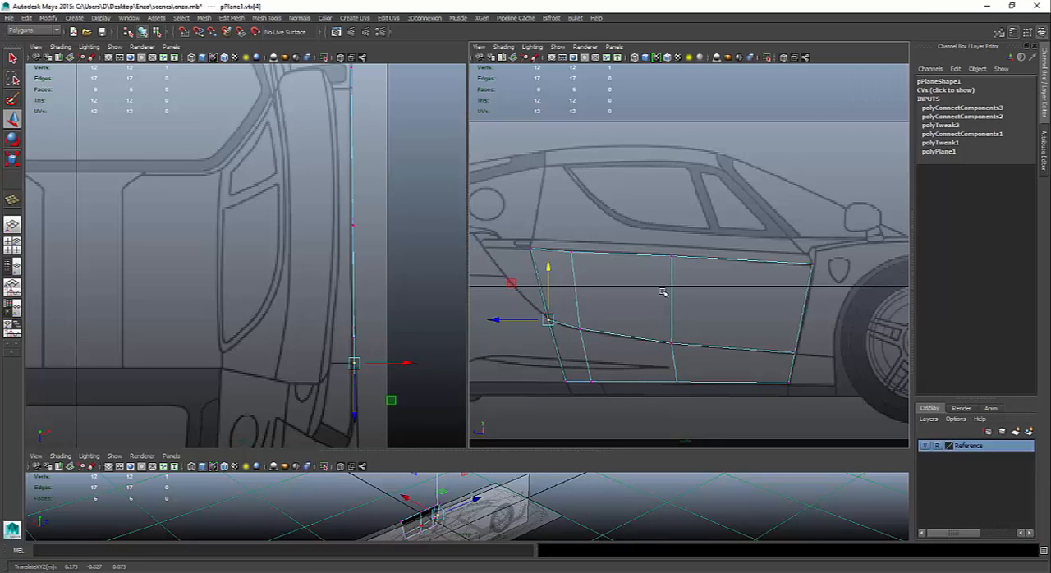
left_click_drag(645, 300, 726, 364)
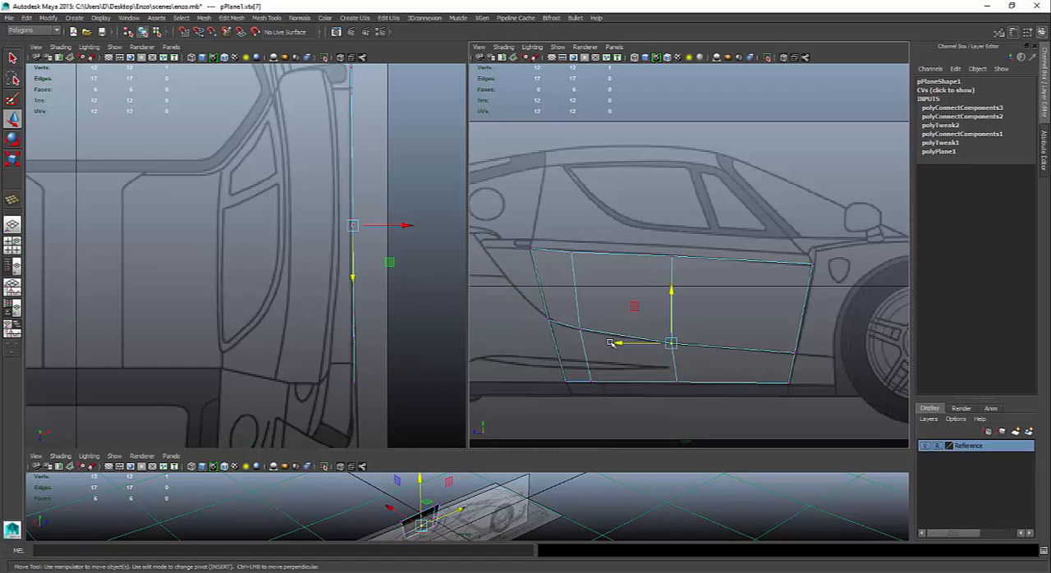
left_click_drag(614, 345, 617, 342)
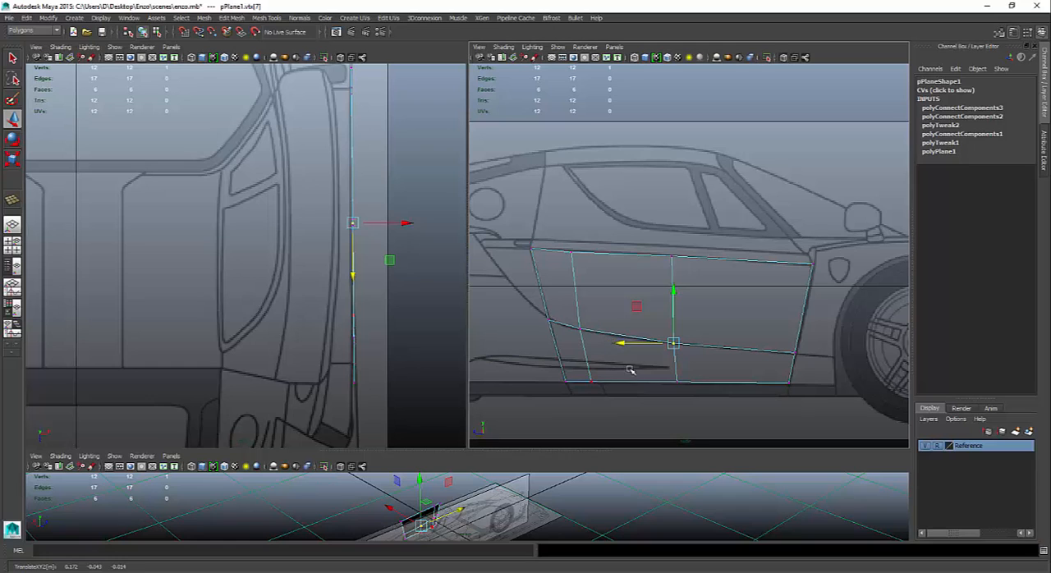
- Extrude the three door faces above the crease and offset them inward along world X by about -0.012
right_click_drag(605, 300, 604, 317)
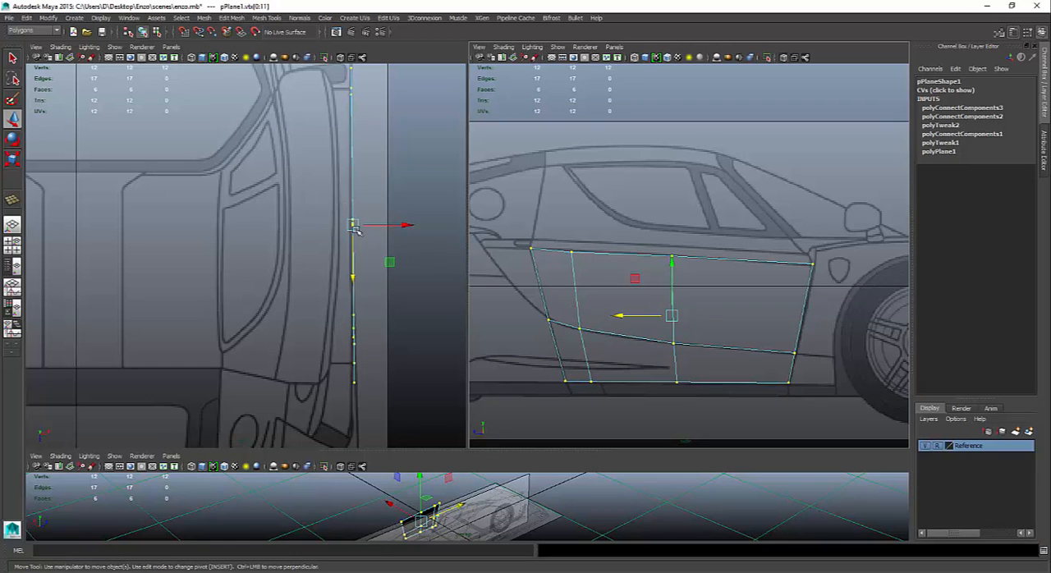
right_click_drag(579, 287, 579, 310)
left_click(558, 297)
left_click(553, 293)
left_click(627, 301, "shift")
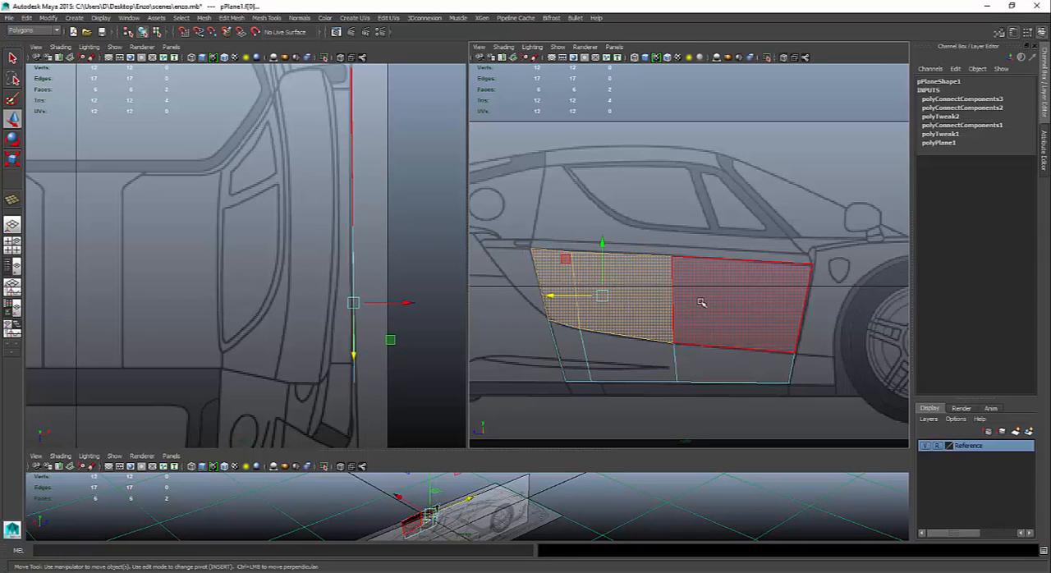
left_click(706, 303, "shift")
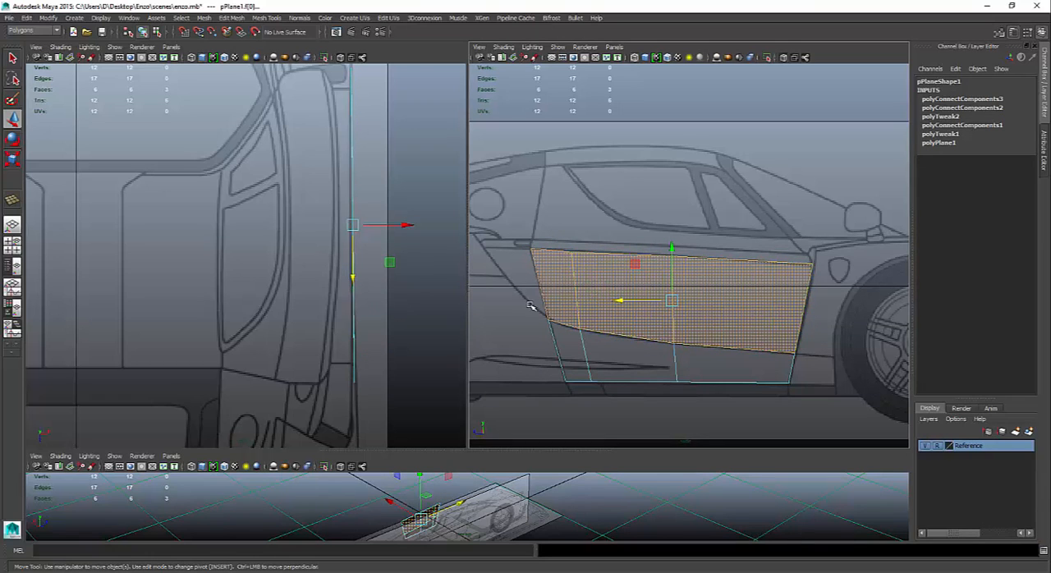
right_click(593, 289, "shift")
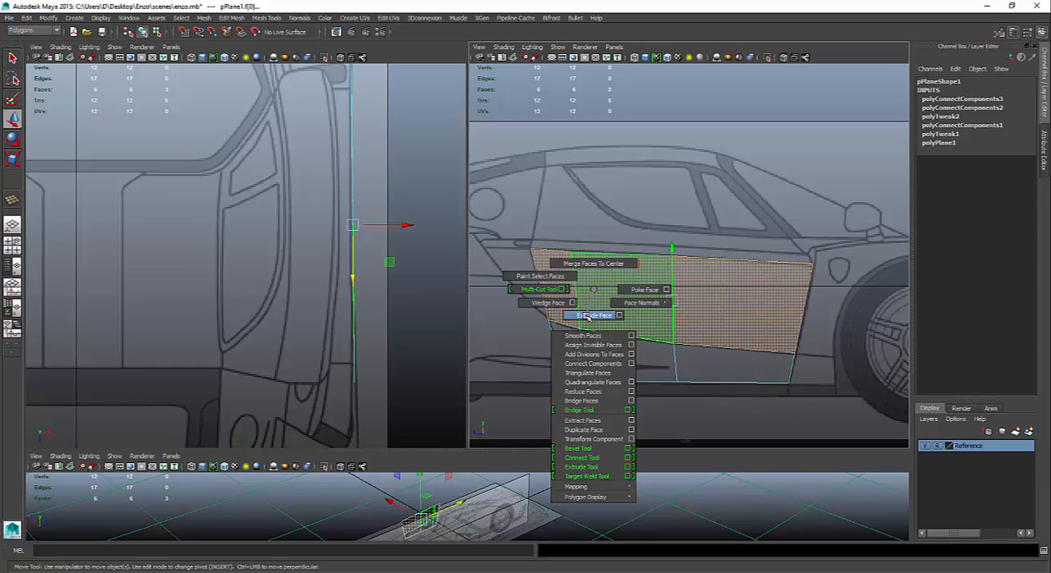
left_click(585, 316)
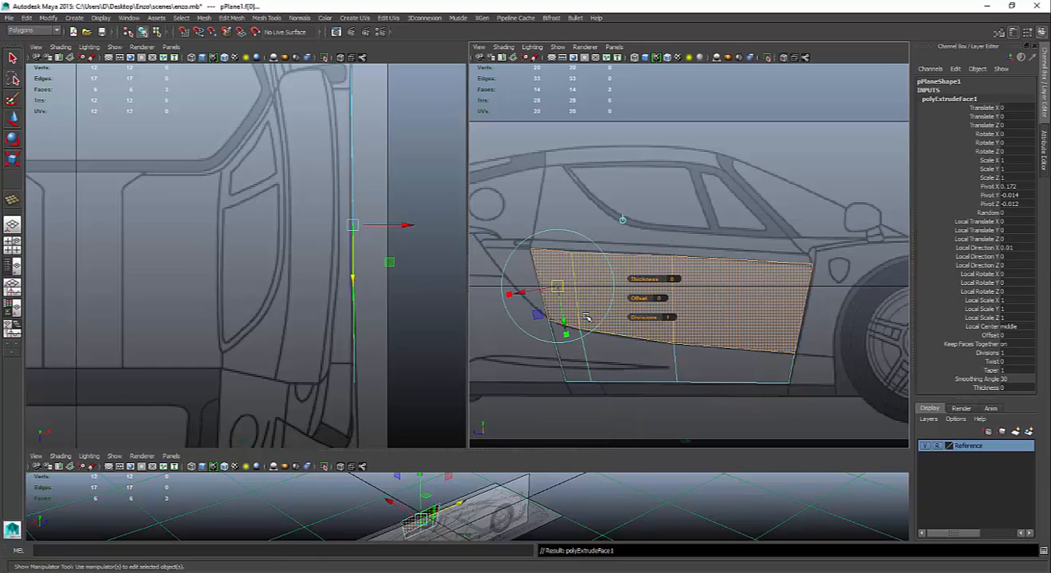
left_click(621, 221)
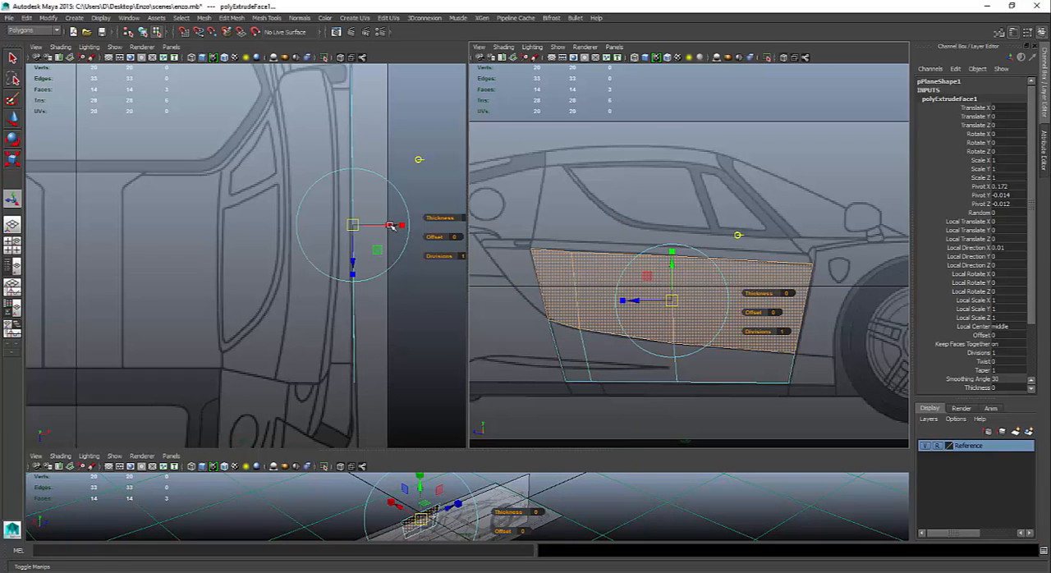
left_click_drag(392, 226, 371, 224)
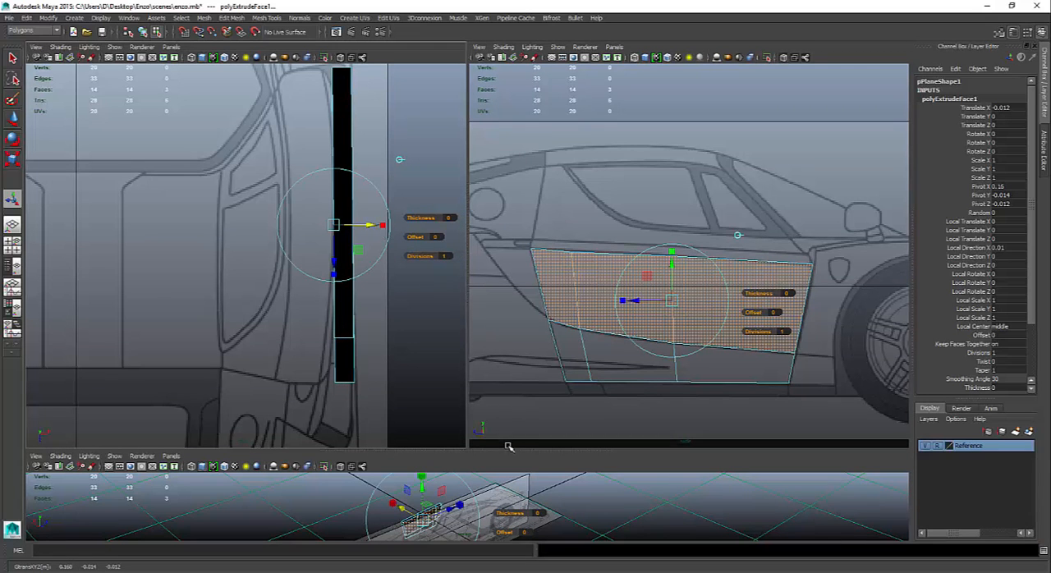
- Enlarge the perspective view and delete the extrusion's front end face
left_click_drag(508, 446, 506, 231)
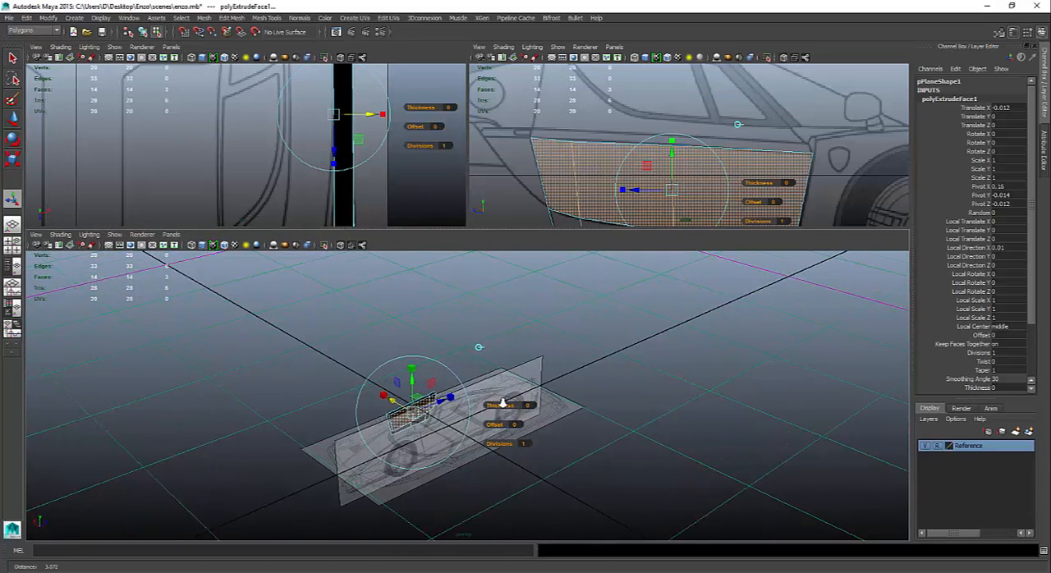
right_click_drag(502, 402, 770, 455, "alt")
left_click_drag(563, 470, 629, 420, "alt")
middle_click_drag(578, 420, 504, 286, "alt")
right_click_drag(484, 378, 645, 443, "alt")
left_click_drag(558, 436, 617, 449, "alt")
middle_click_drag(732, 461, 630, 438, "alt")
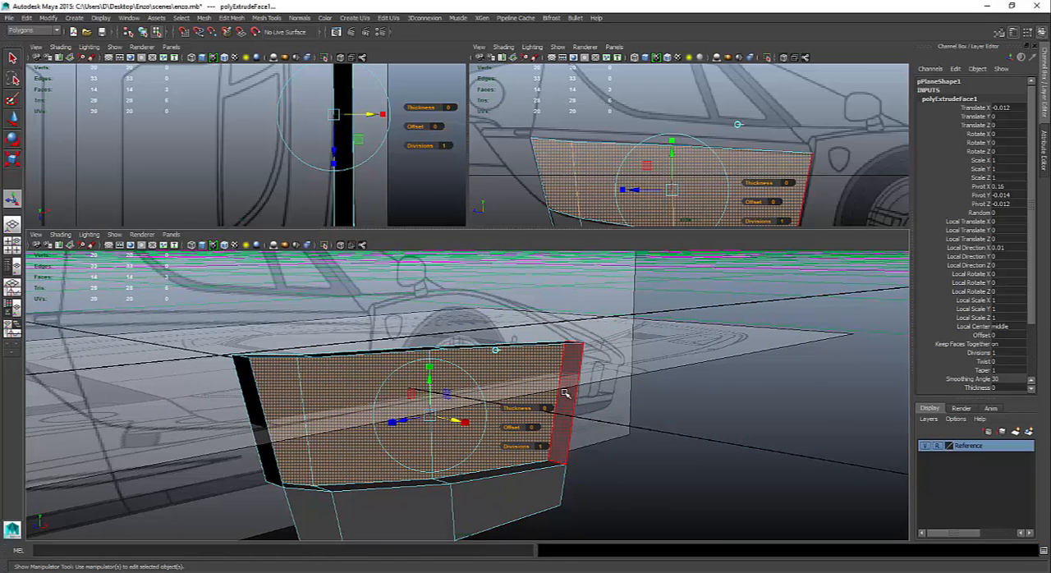
left_click(567, 394)
key("Delete")
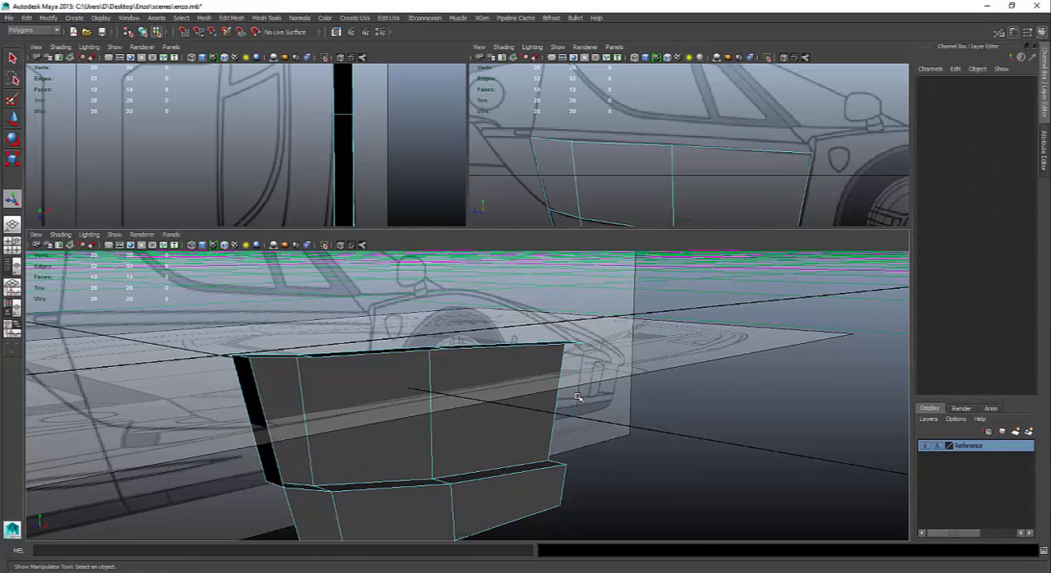
- Delete the extrusion's rear end face and the three narrow faces along its top
left_click_drag(440, 446, 415, 404, "alt")
left_click(415, 404)
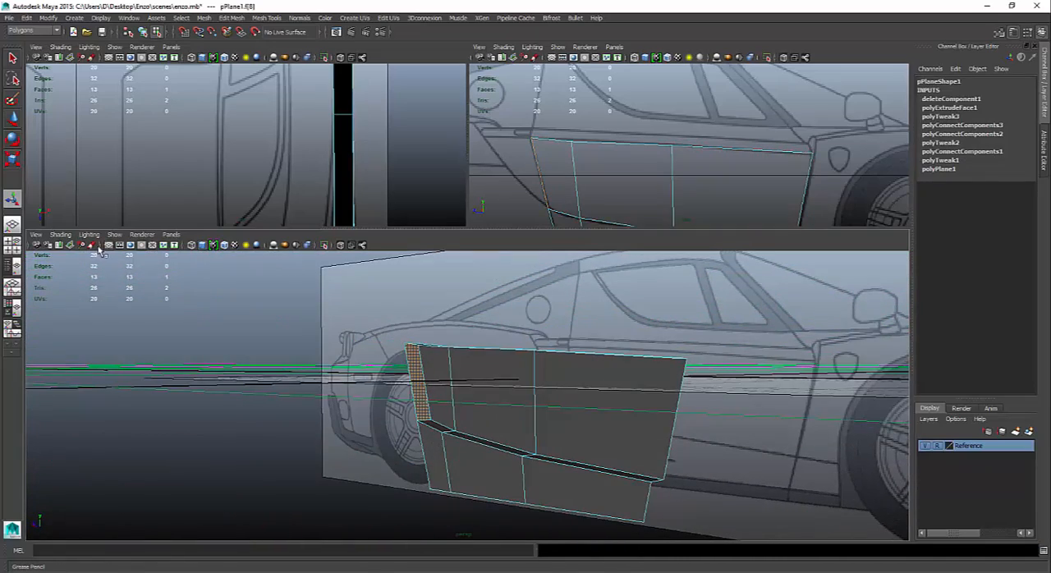
left_click_drag(426, 386, 414, 337, "alt")
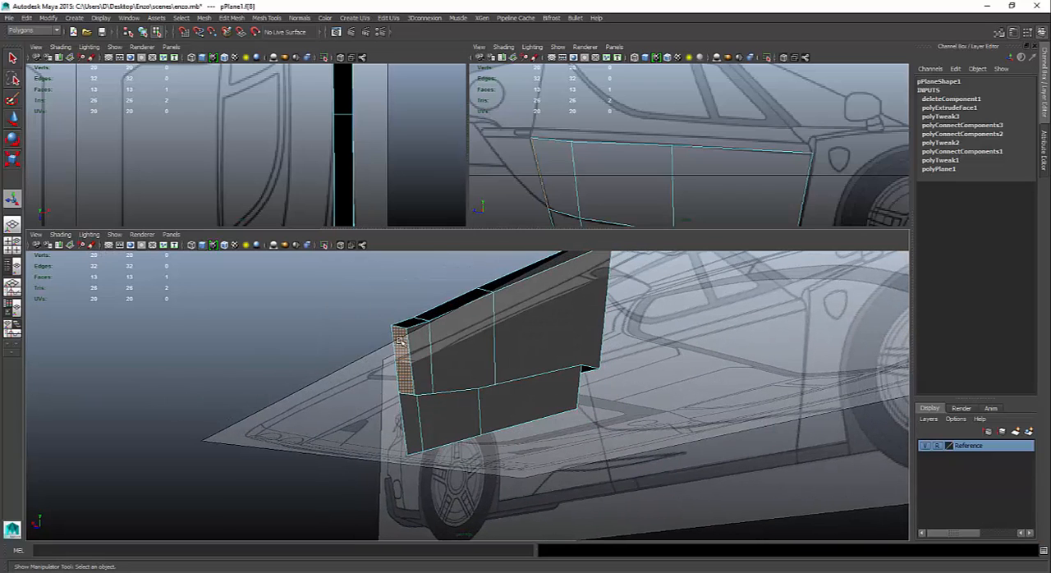
left_click(432, 318, "shift")
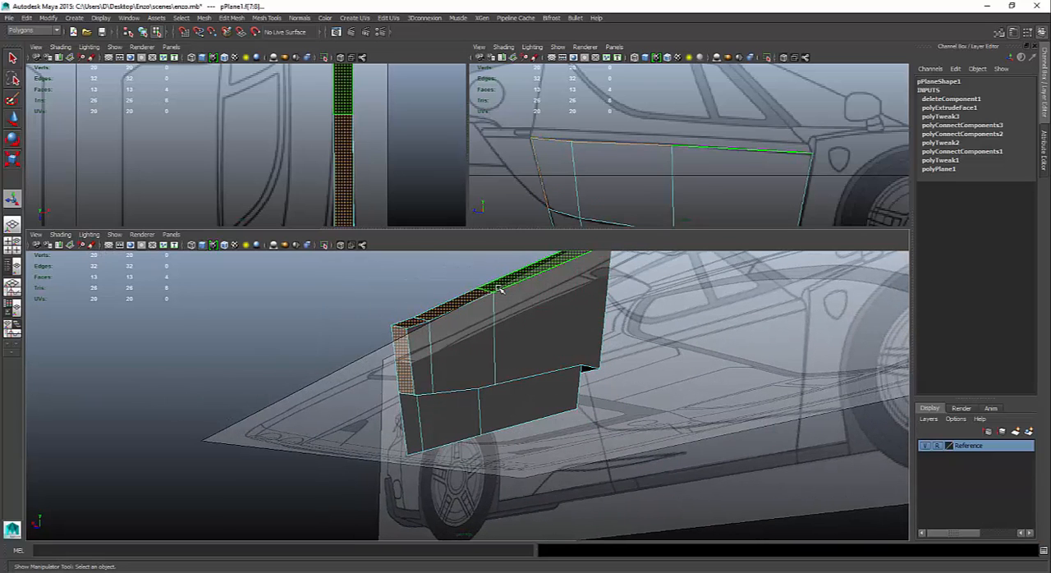
key("Delete")
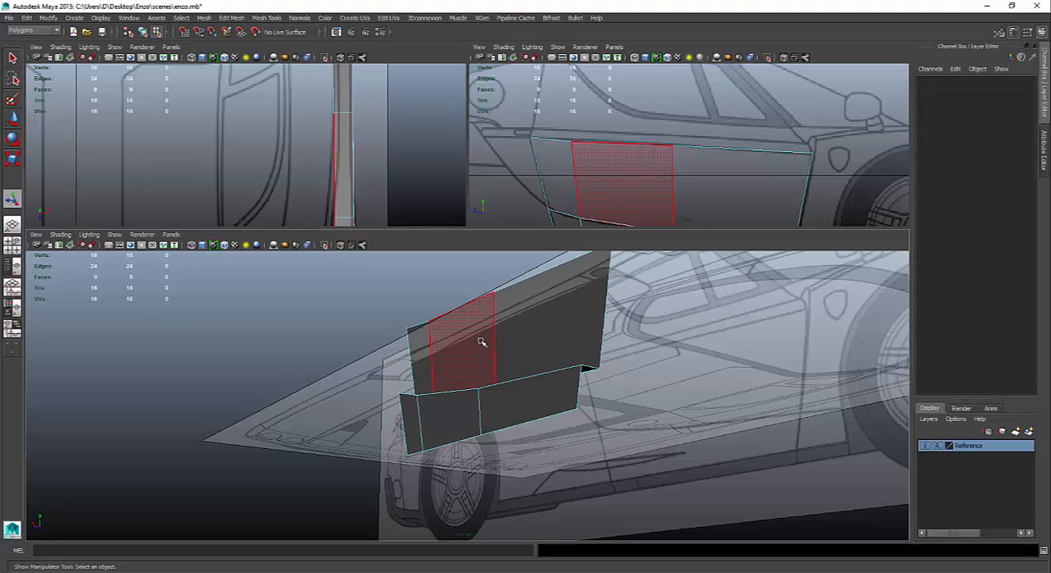
- Enlarge the top and side views again and select the door's upper rear vertex with the Move tool
left_click_drag(481, 341, 639, 477, "alt")
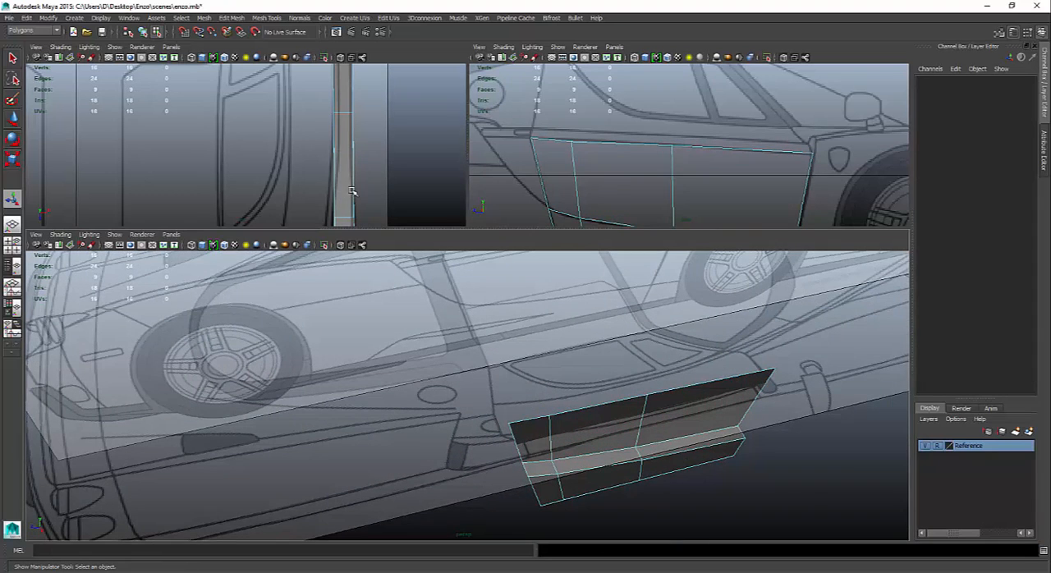
left_click_drag(407, 229, 435, 480)
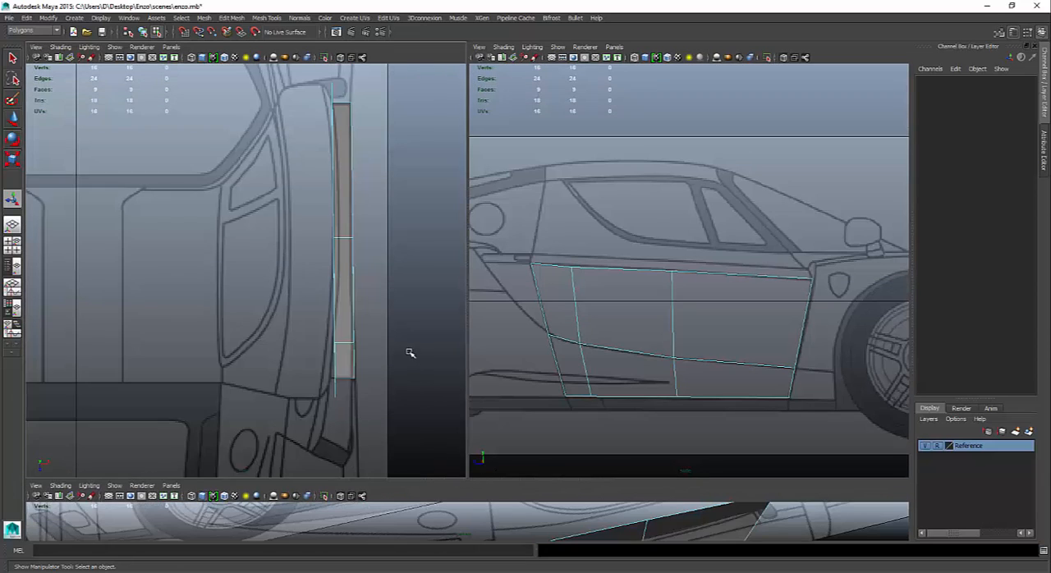
scroll(402, 348, "down", 5)
scroll(410, 352, "up", 5)
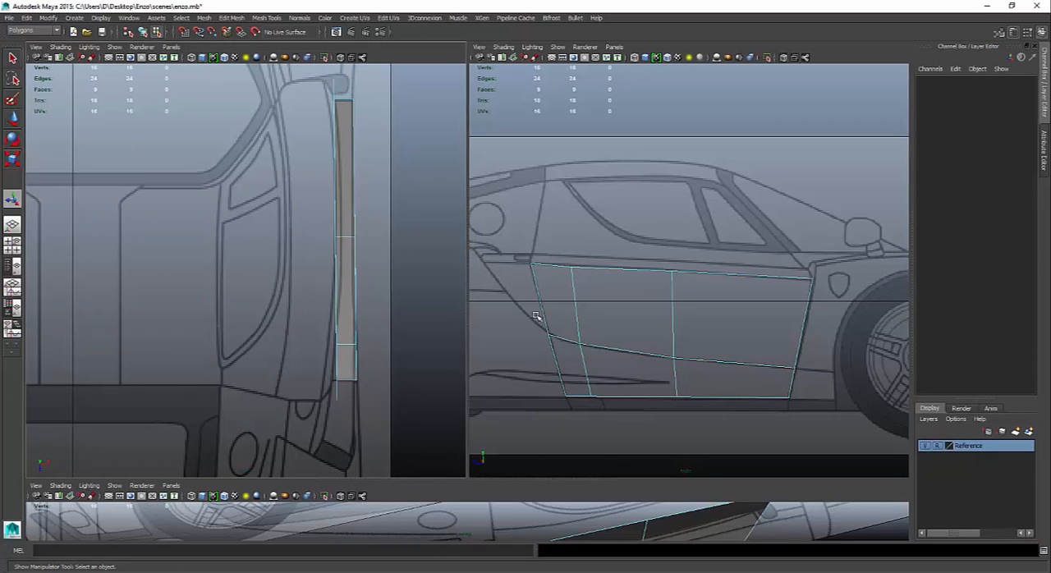
right_click_drag(531, 271, 491, 270)
left_click_drag(512, 232, 558, 294)
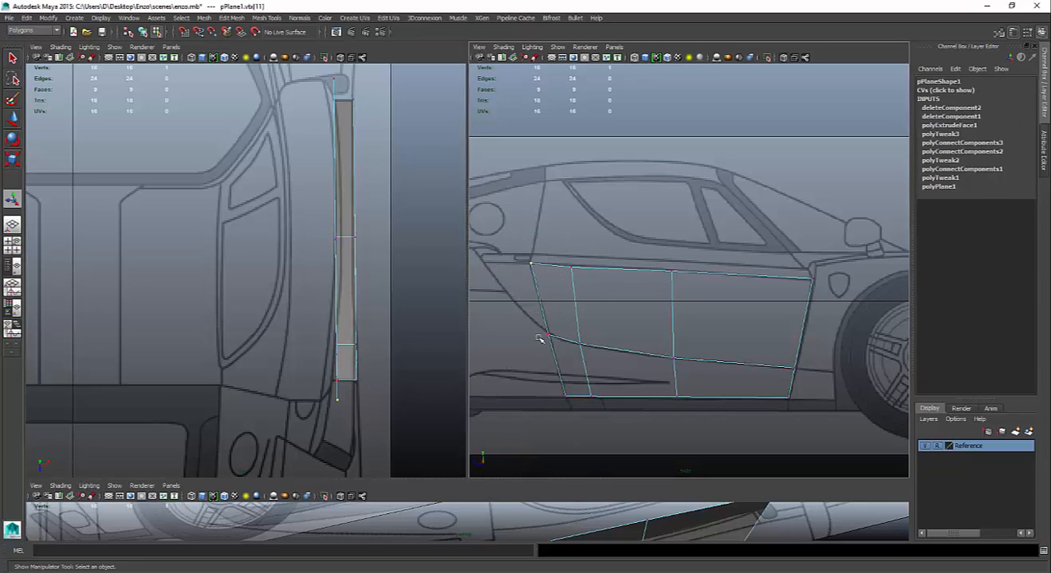
key("w")
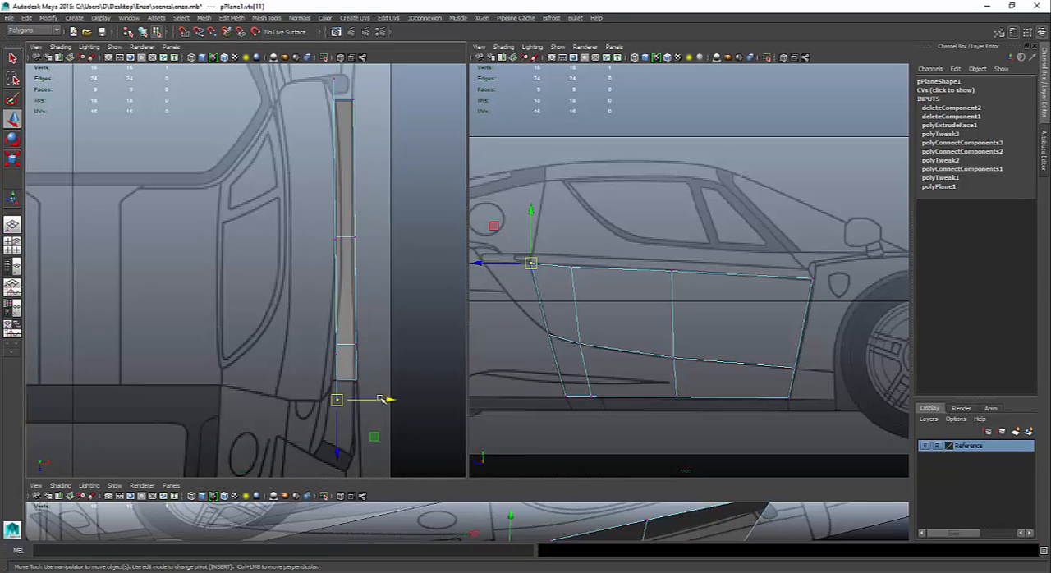
- Try to move the upper rear vertex inward along X to about 0.152
left_click_drag(386, 399, 372, 399)
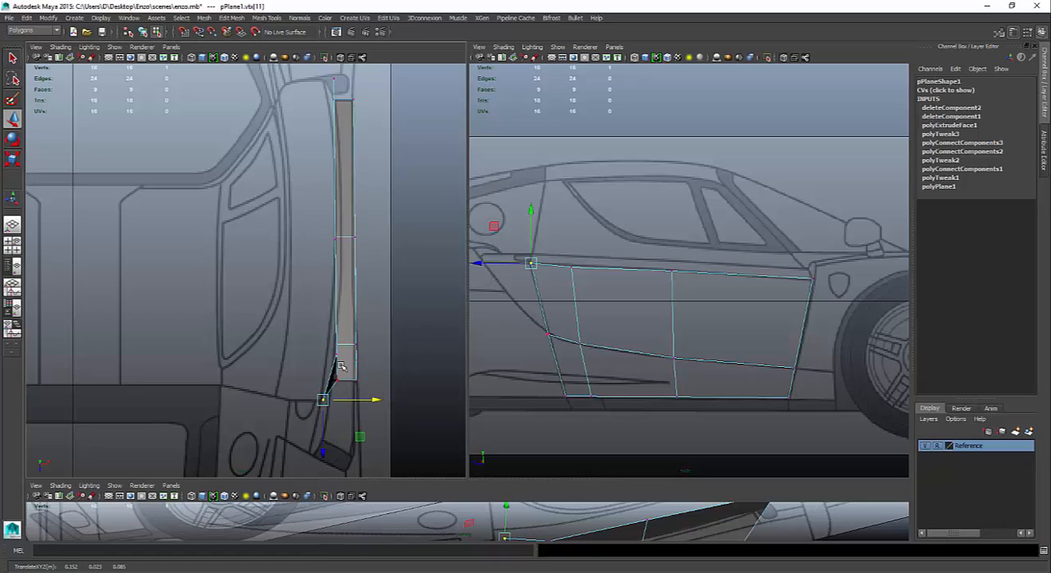
left_click(336, 348)
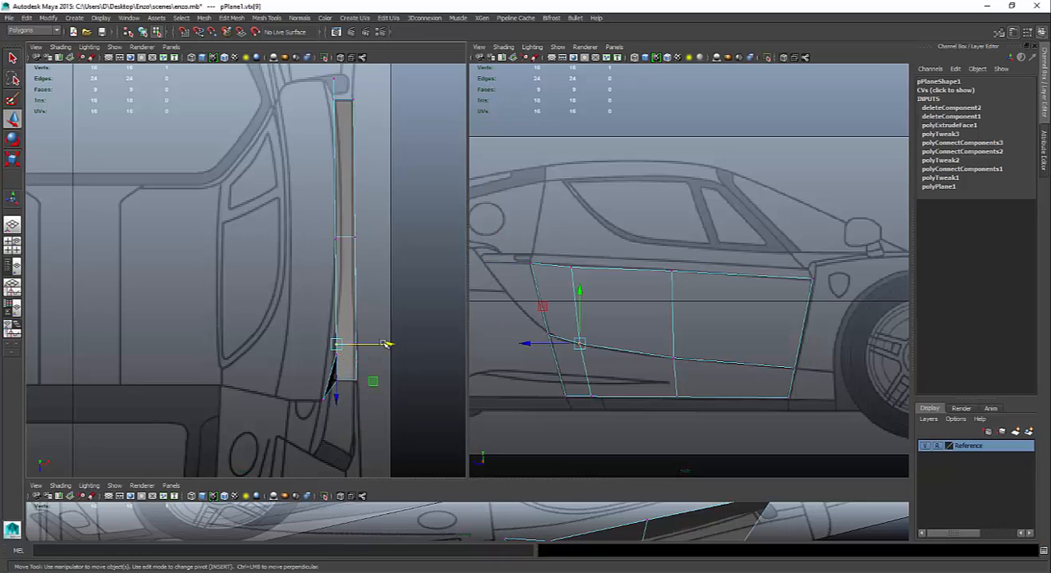
left_click_drag(387, 344, 387, 344)
left_click(530, 264)
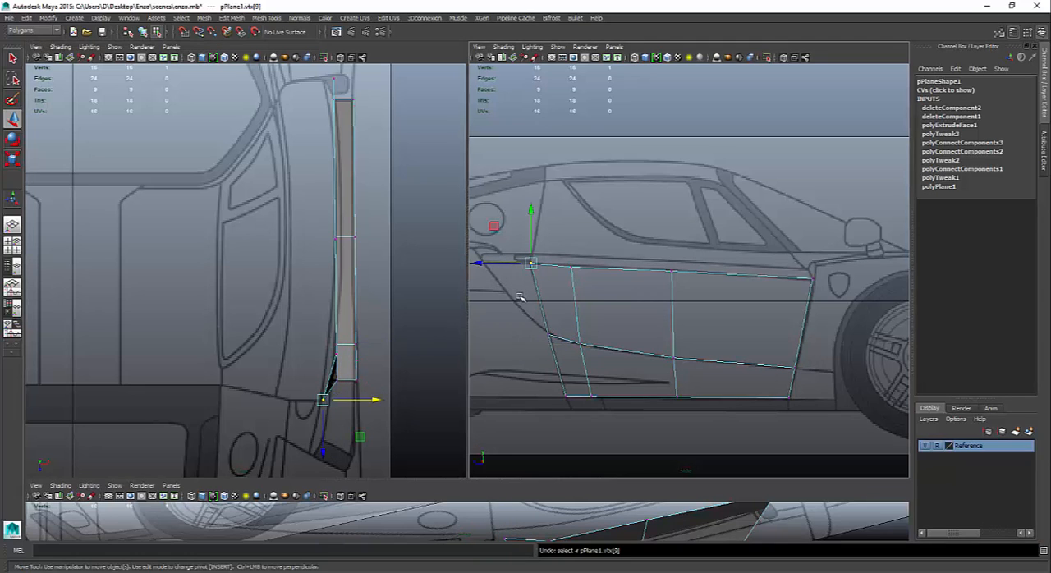
middle_click_drag(611, 275, 607, 273)
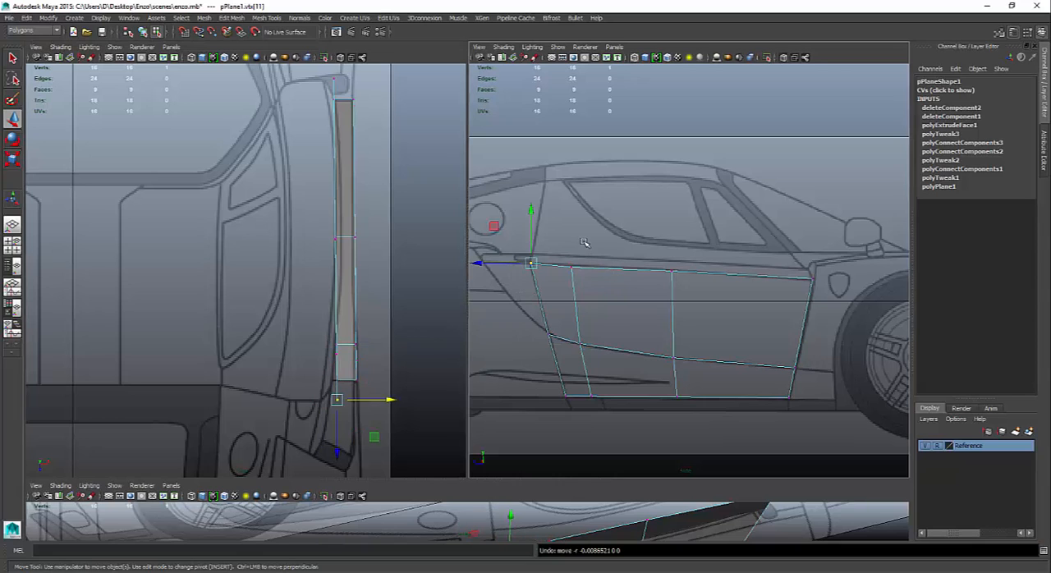
- Shift the door's two upper rear vertices inward along X, pull the rearmost one further in, and move the crease's rear vertex to X about 0.159
left_click_drag(583, 244, 495, 293)
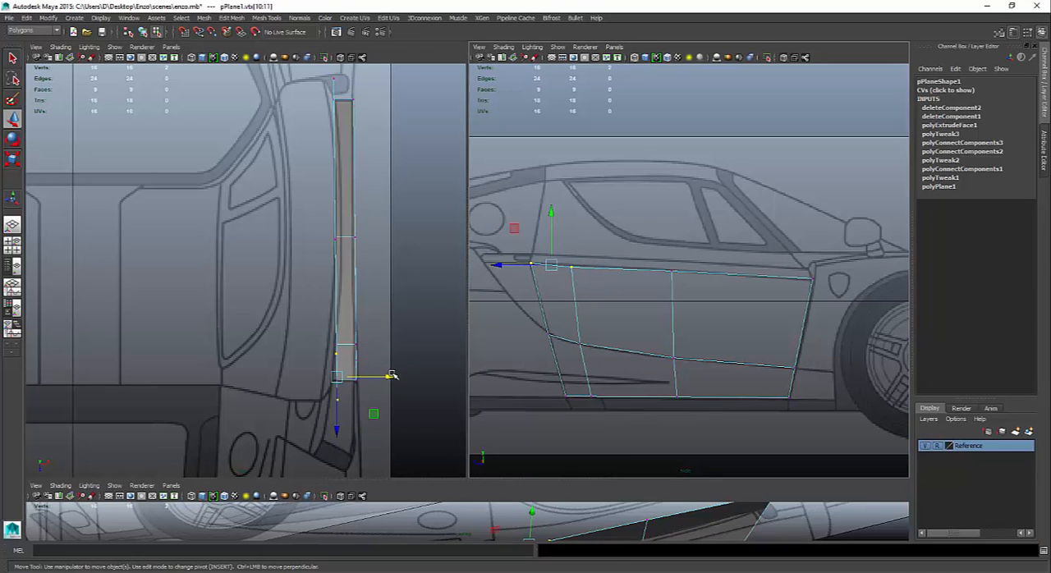
left_click_drag(392, 375, 382, 375)
left_click_drag(543, 248, 520, 301)
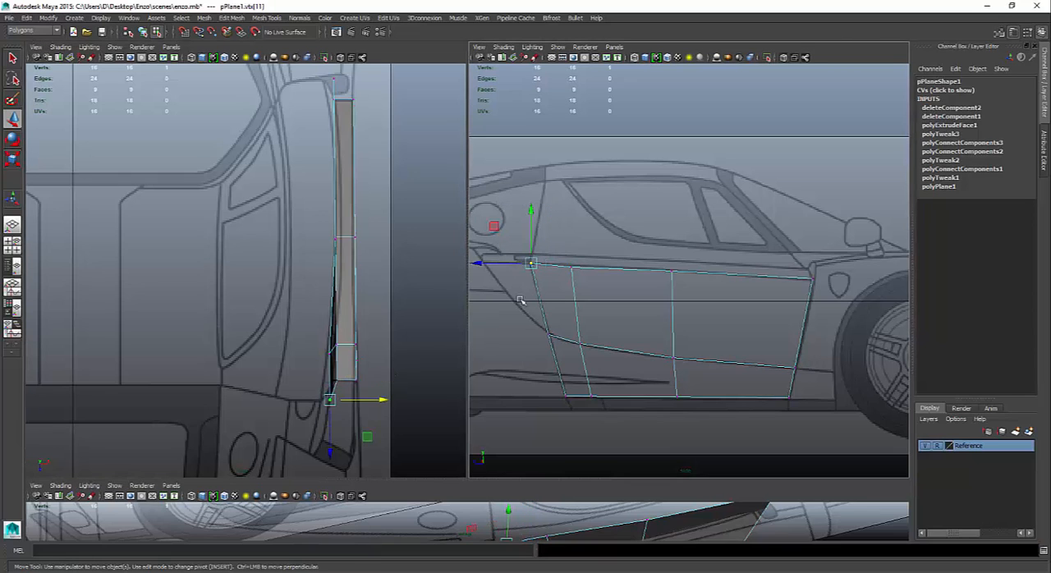
left_click_drag(382, 402, 386, 381)
left_click(344, 379)
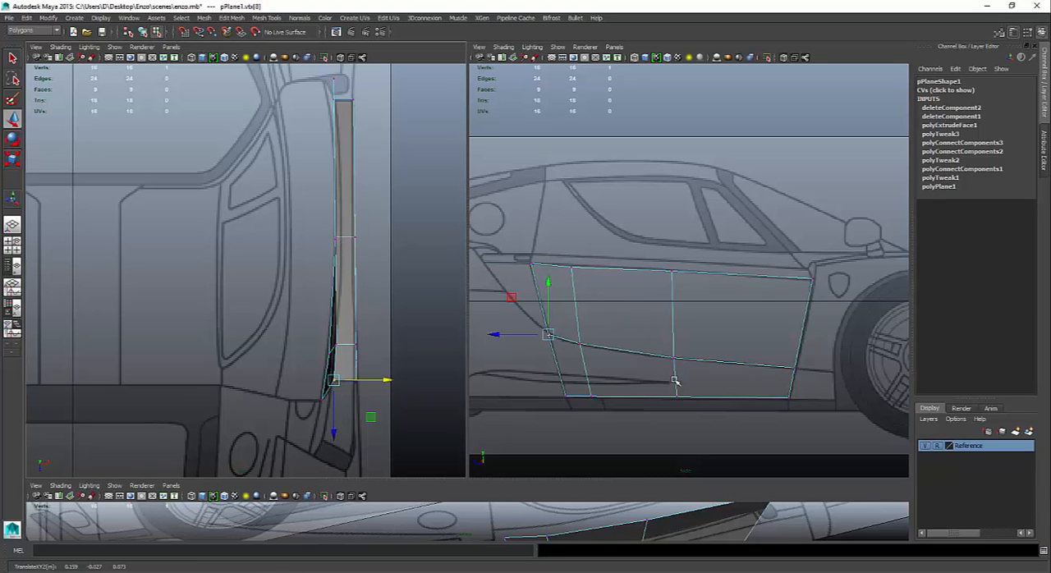
- Enlarge the perspective view and move the crease's middle vertex outward along X to about 0.164
left_click_drag(672, 480, 649, 518)
left_click(635, 529)
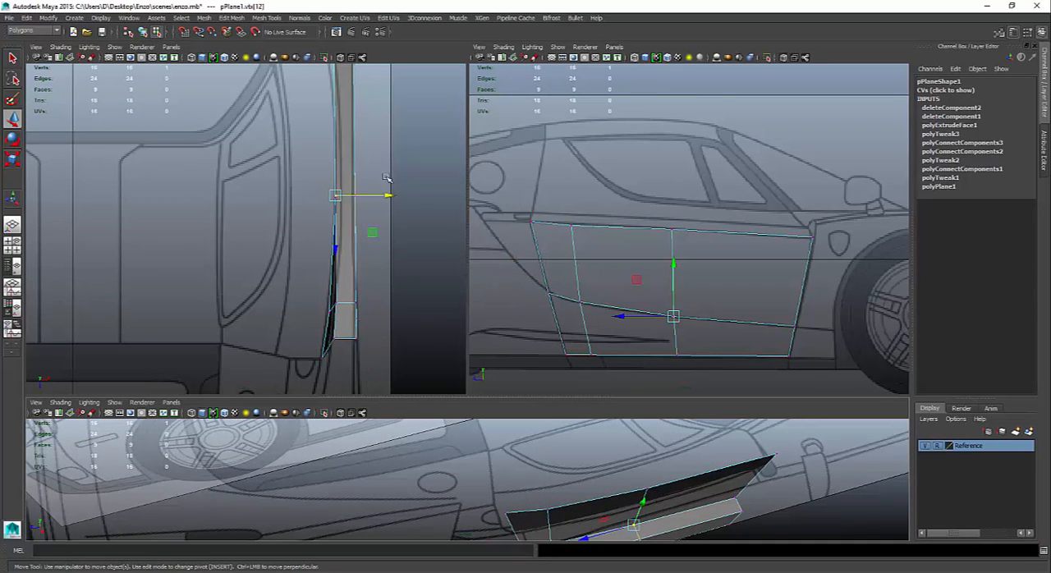
left_click_drag(387, 195, 393, 194)
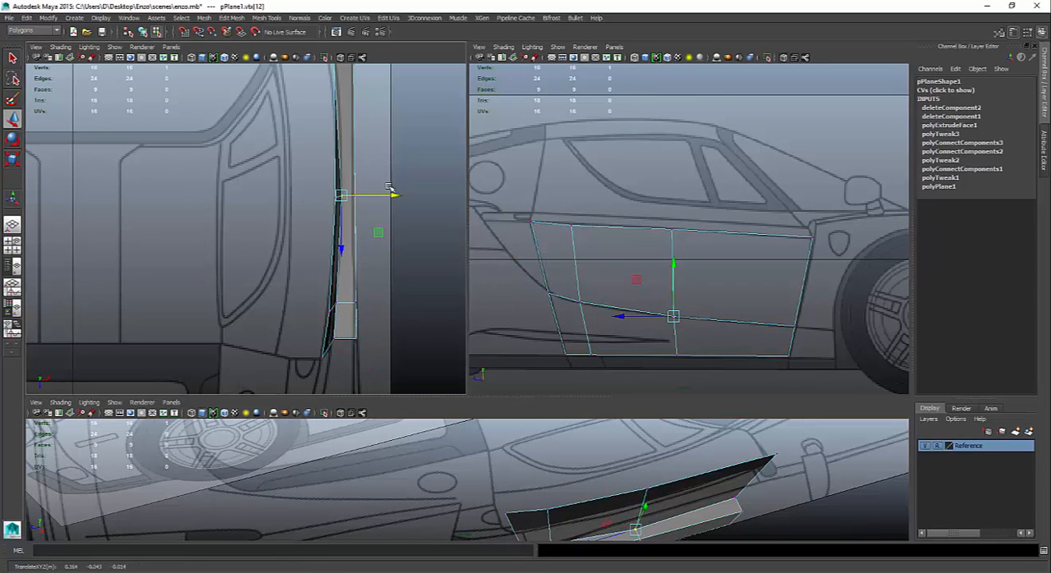
- Move the door's upper front vertex inward along X to about 0.155, following the top blueprint
middle_click_drag(384, 173, 392, 237, "alt")
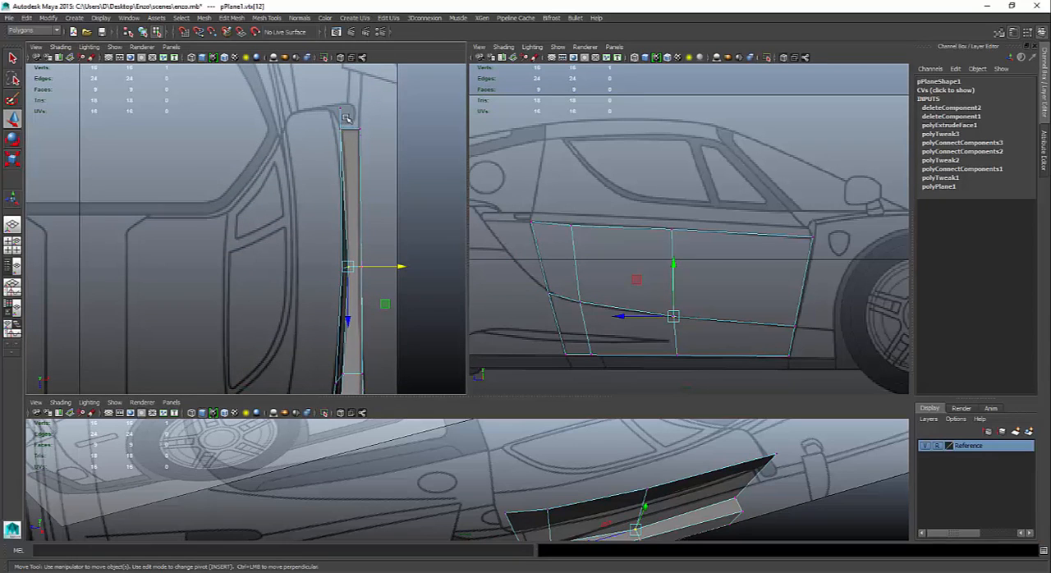
left_click(343, 112)
left_click(332, 108)
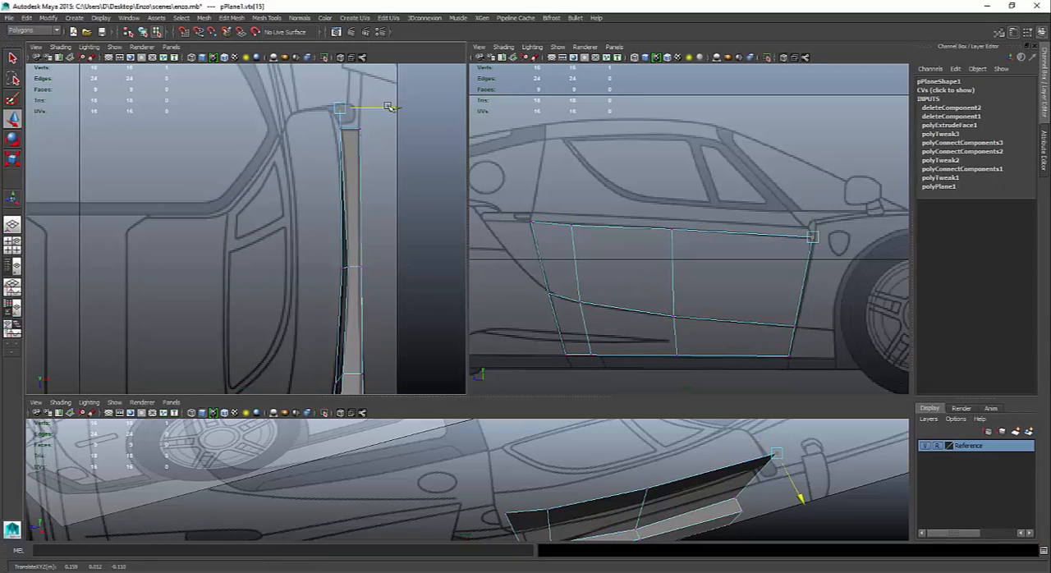
left_click_drag(389, 104, 364, 108)
left_click(340, 130)
left_click(333, 108)
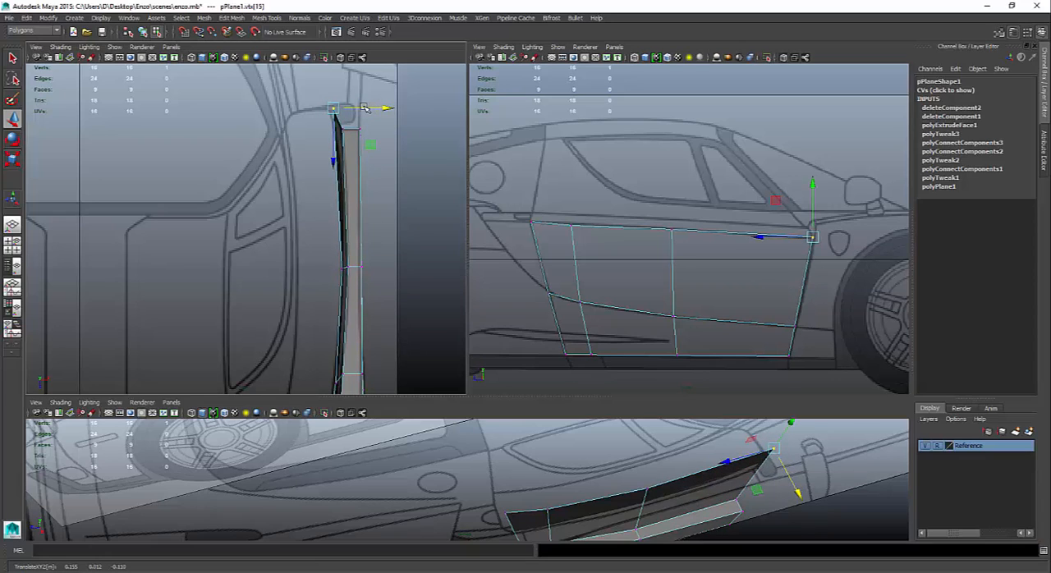
- Extrude the door's top border edges inward with a Translate X of -0.025 along the world axis
right_click_drag(595, 238, 577, 214)
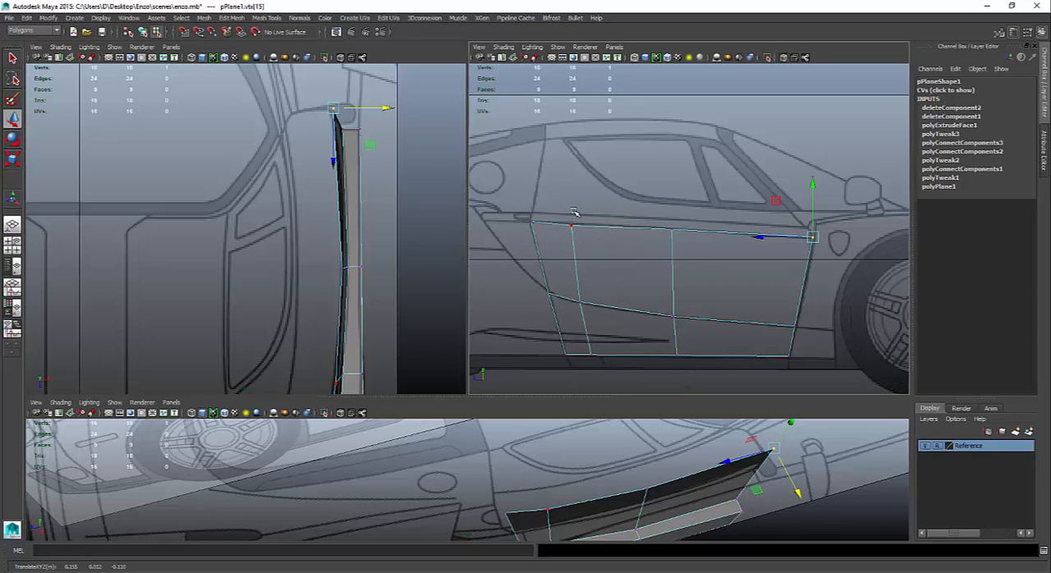
left_click(552, 228)
left_click_drag(610, 202, 632, 256, "shift")
left_click_drag(721, 208, 737, 256, "shift")
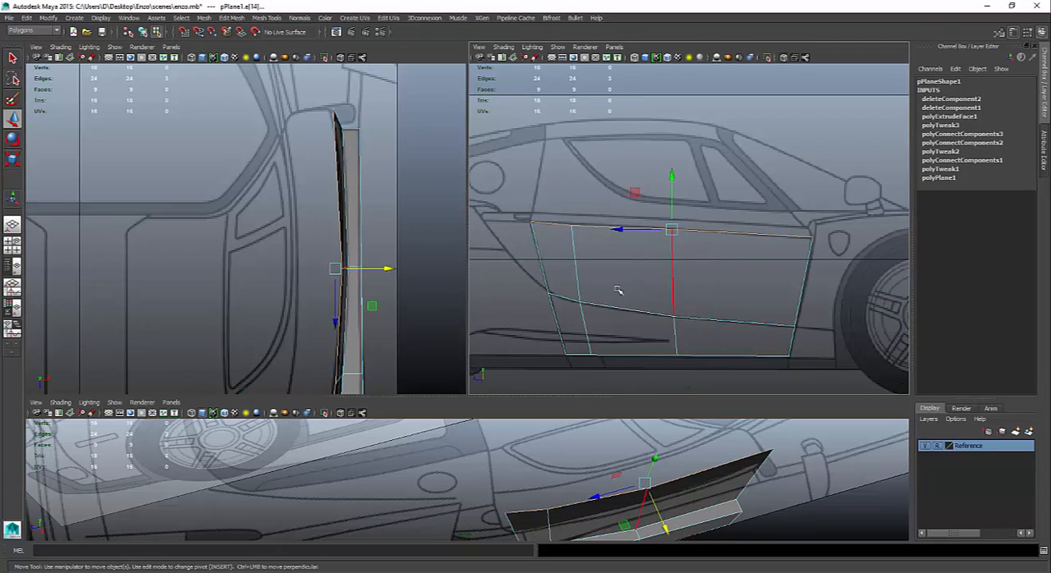
right_click_drag(331, 235, 332, 261, "shift")
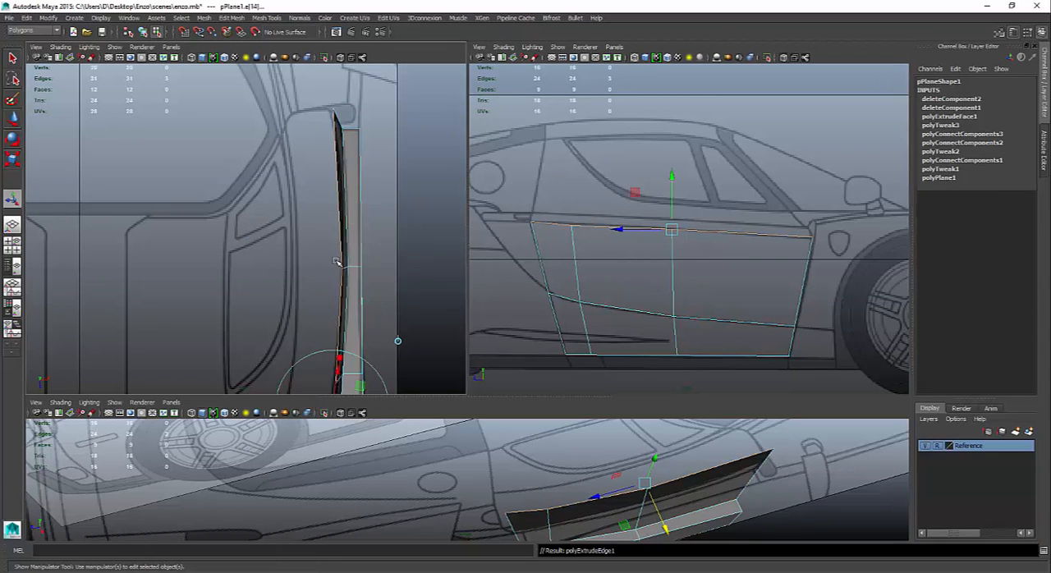
left_click(396, 341)
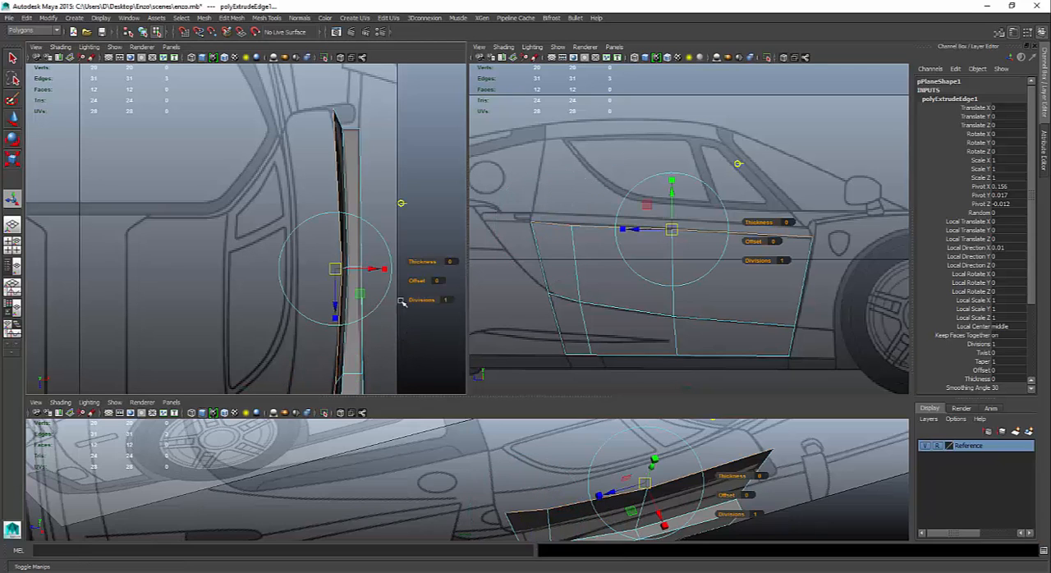
left_click_drag(373, 272, 329, 267)
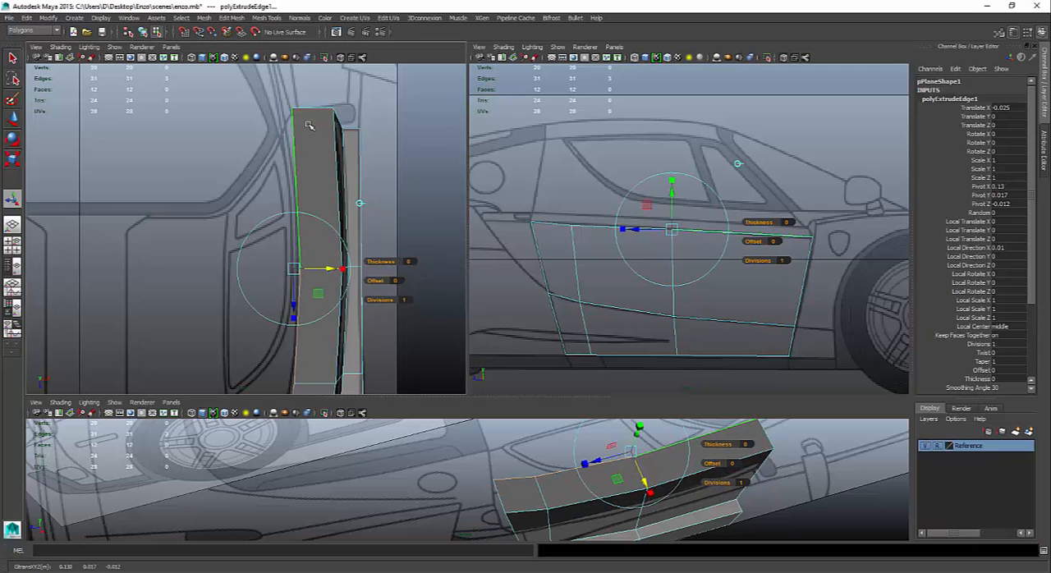
- Pick the front inner vertex of the extruded strip and turn on X-ray shading in the top view
right_click_drag(308, 125, 253, 122)
left_click_drag(284, 91, 311, 139)
left_click(61, 48)
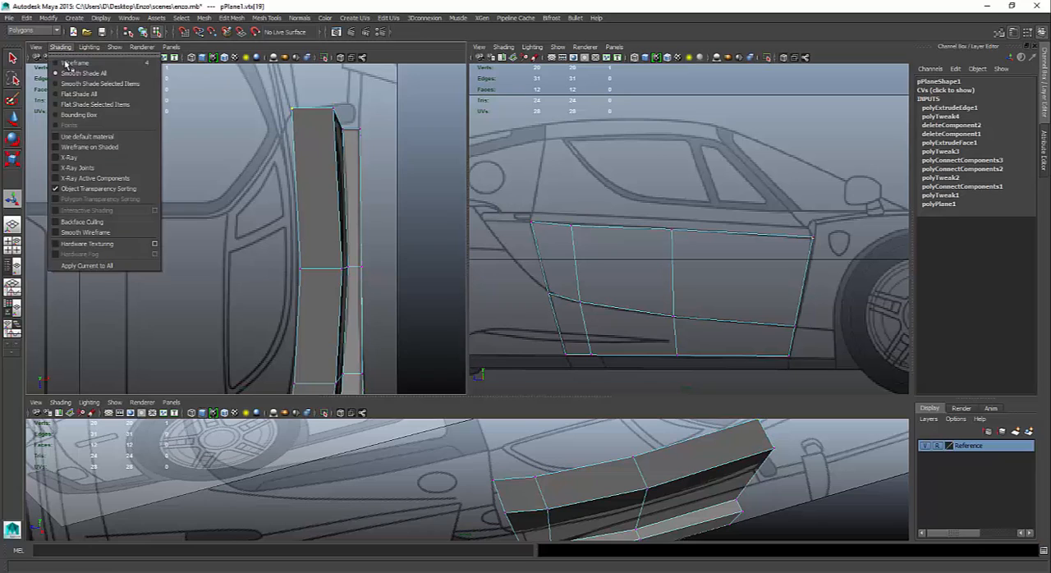
left_click(73, 157)
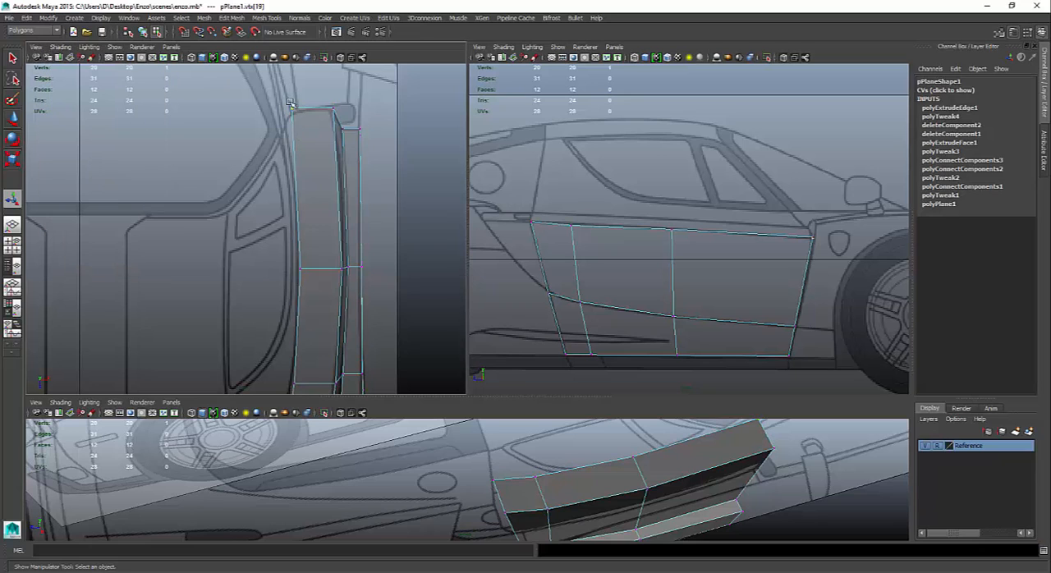
- Adjust the front and rear vertices of the extruded strip to follow the door outline on the top blueprint
left_click_drag(290, 102, 371, 144)
key("w")
scroll(415, 210, "down", 6)
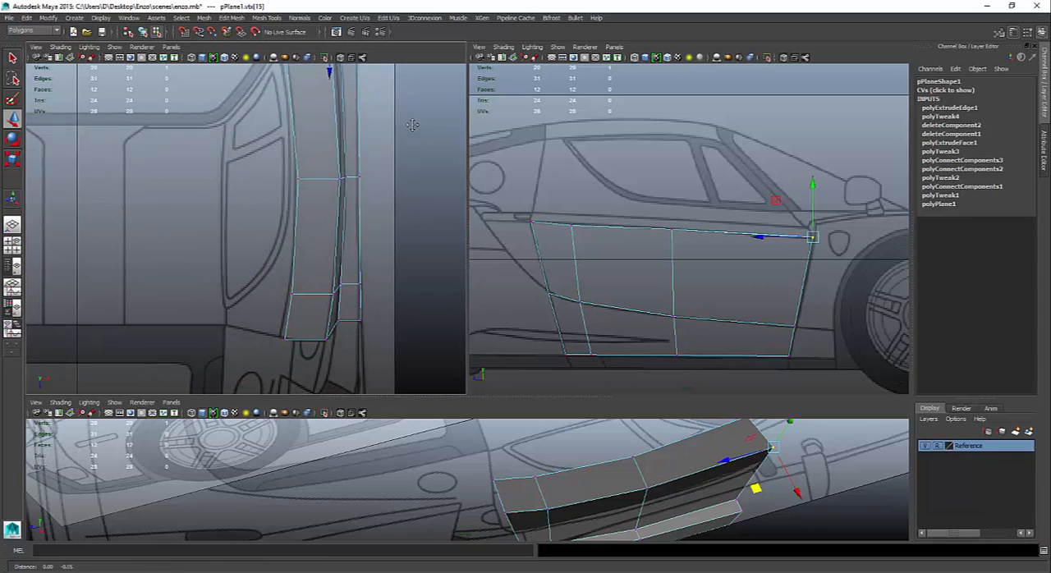
scroll(406, 153, "up", 6)
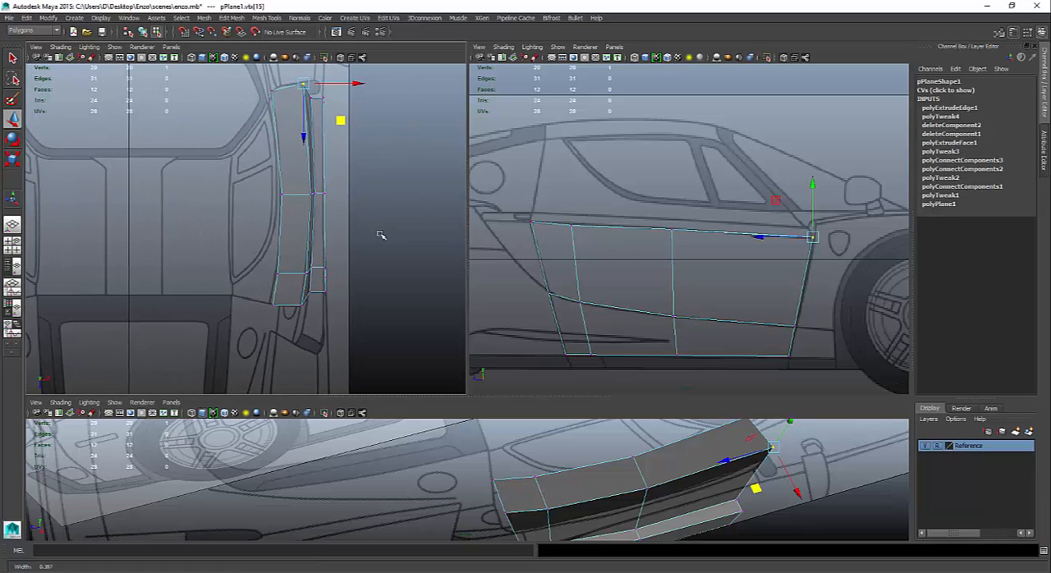
left_click(273, 306)
left_click_drag(305, 342, 307, 340)
left_click(273, 274)
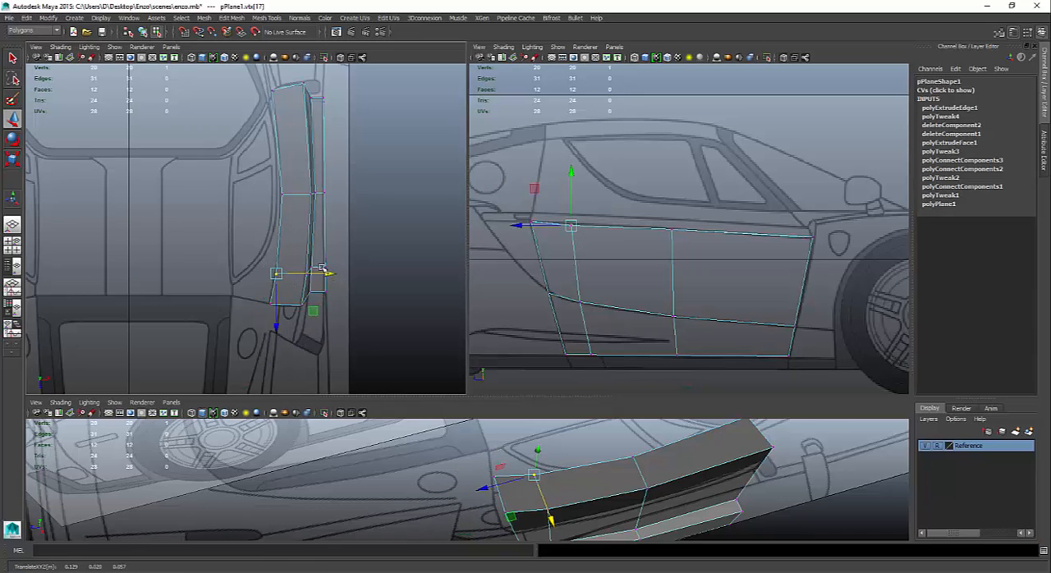
- Connect the lengthwise door edges between the middle and front cross-sections with a new vertical edge loop
right_click_drag(277, 147, 277, 122)
left_click_drag(261, 132, 376, 145)
right_click_drag(300, 144, 312, 268, "shift")
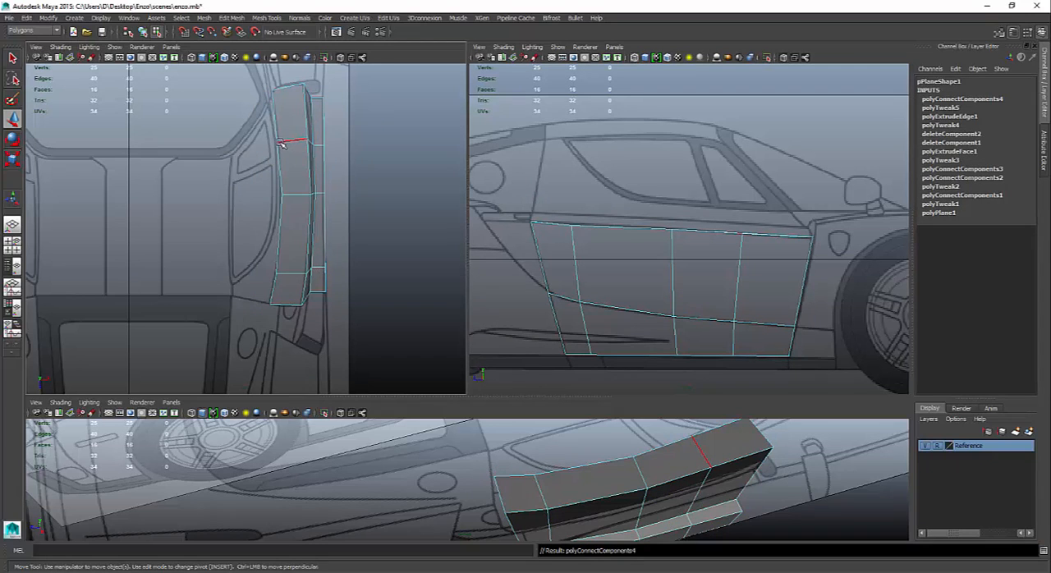
- Move the new loop's vertices forward along Z and the middle loop's vertices rearward to Z about -0.004
right_click_drag(279, 141, 240, 144)
left_click_drag(277, 141, 355, 143)
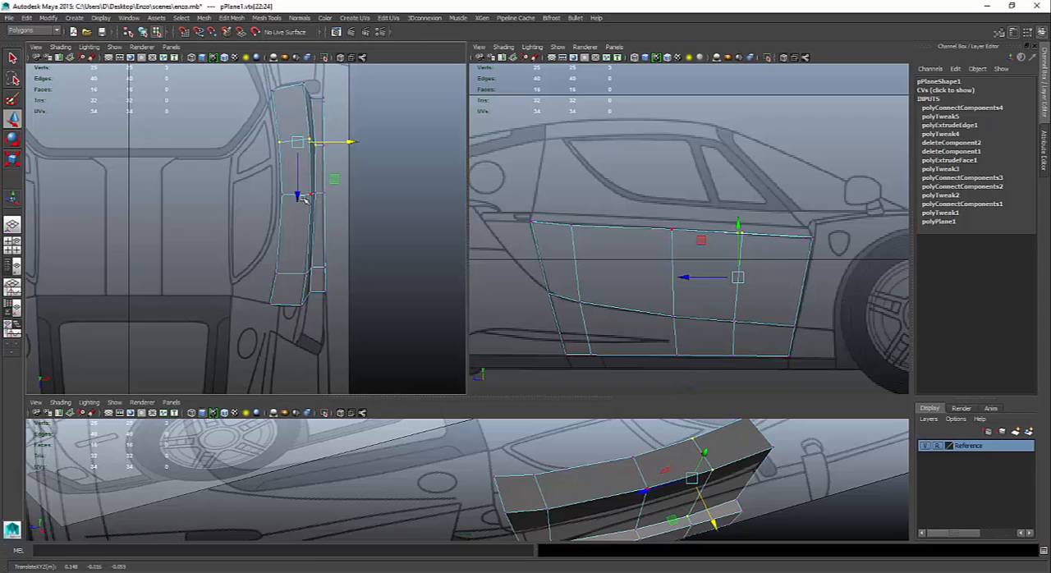
left_click_drag(303, 200, 358, 222)
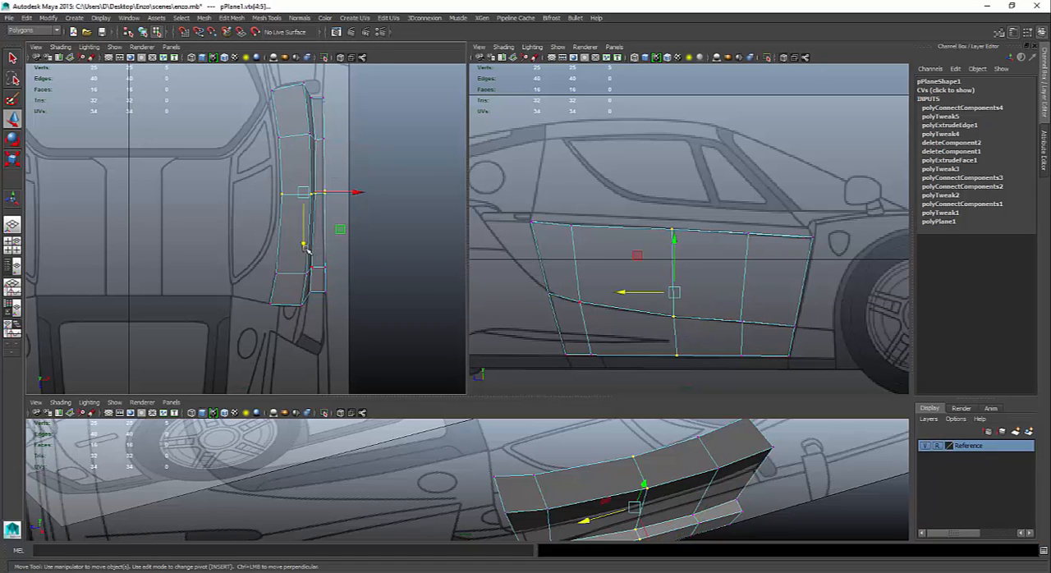
left_click_drag(305, 249, 300, 257)
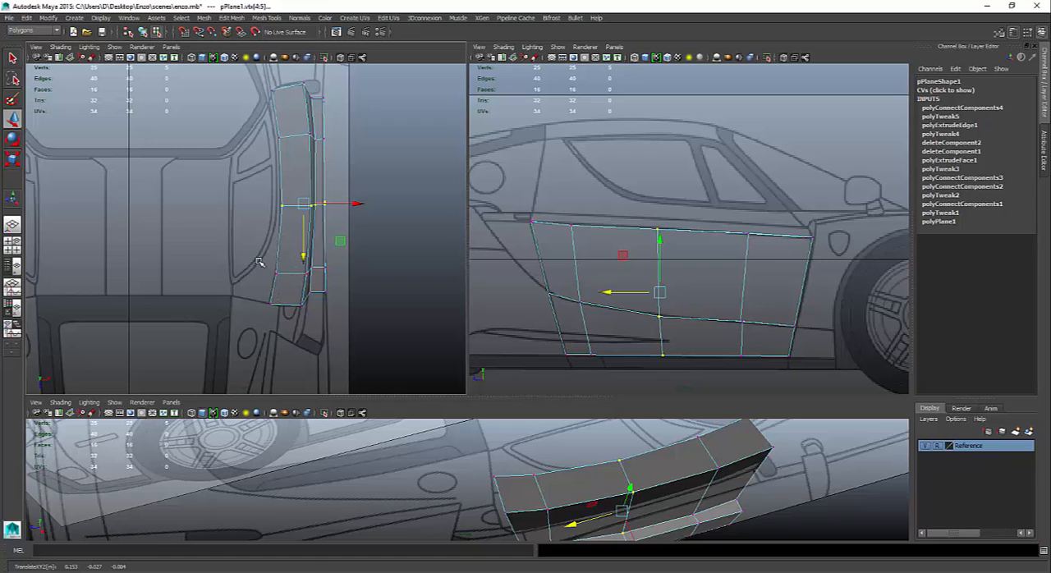
- Select all five vertices along the extruded strip's inner border and raise them along Y to about 0.025
left_click_drag(261, 263, 282, 330)
left_click_drag(249, 192, 284, 222, "shift")
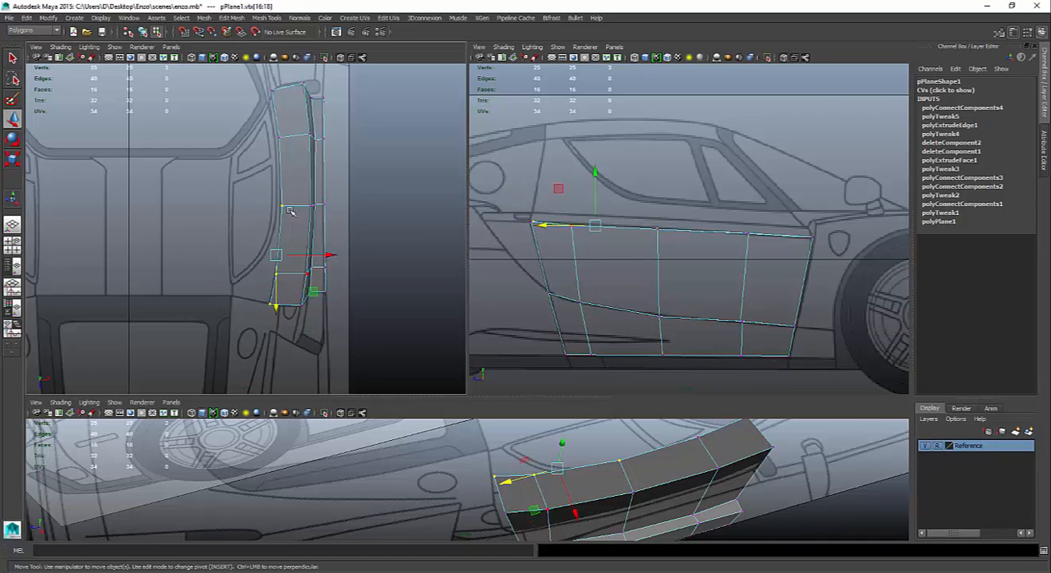
left_click_drag(260, 131, 283, 144, "shift")
left_click_drag(252, 83, 287, 107, "shift")
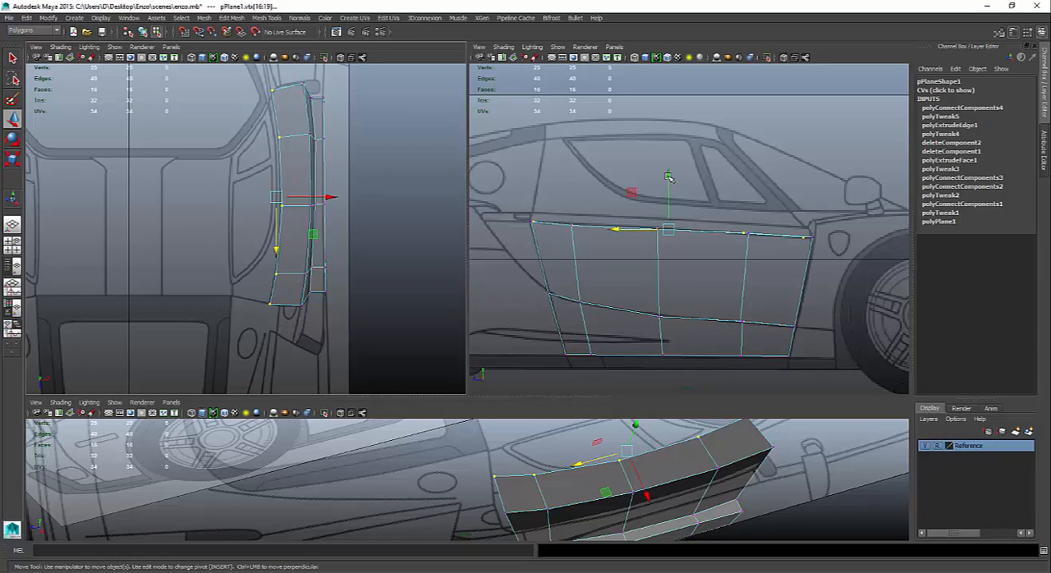
left_click_drag(668, 177, 667, 165)
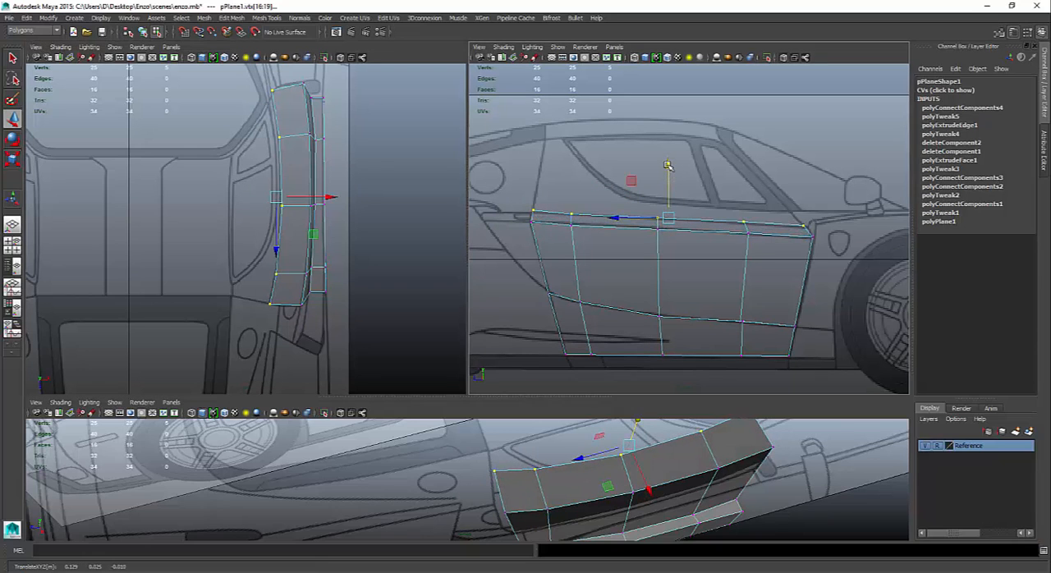
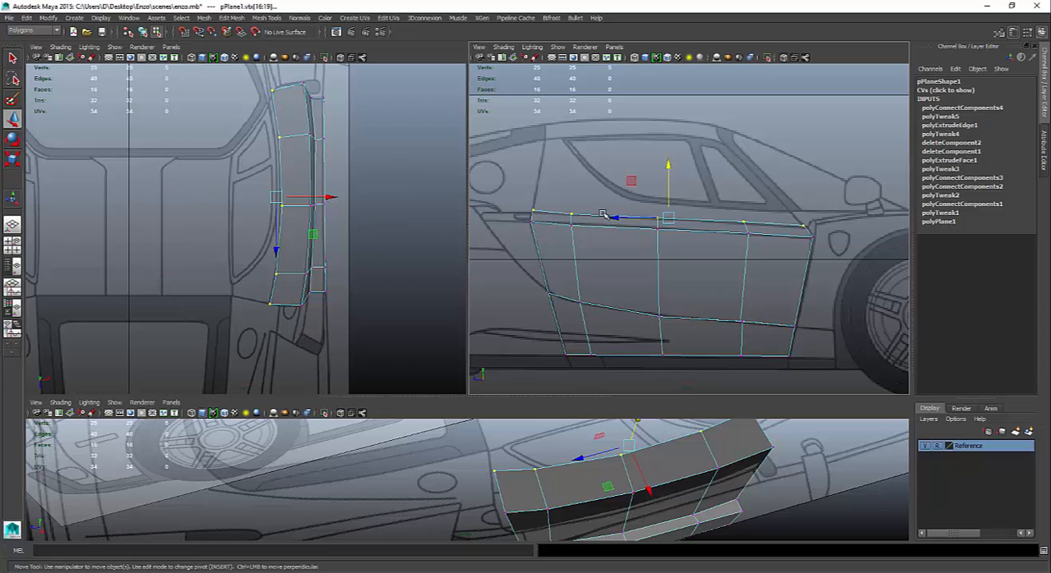
- Extrude the four edges along the strip's inner border and raise them about 0.058 along Y to the roofline
right_click_drag(604, 215, 603, 187)
left_click(549, 212)
left_click(603, 216, "shift")
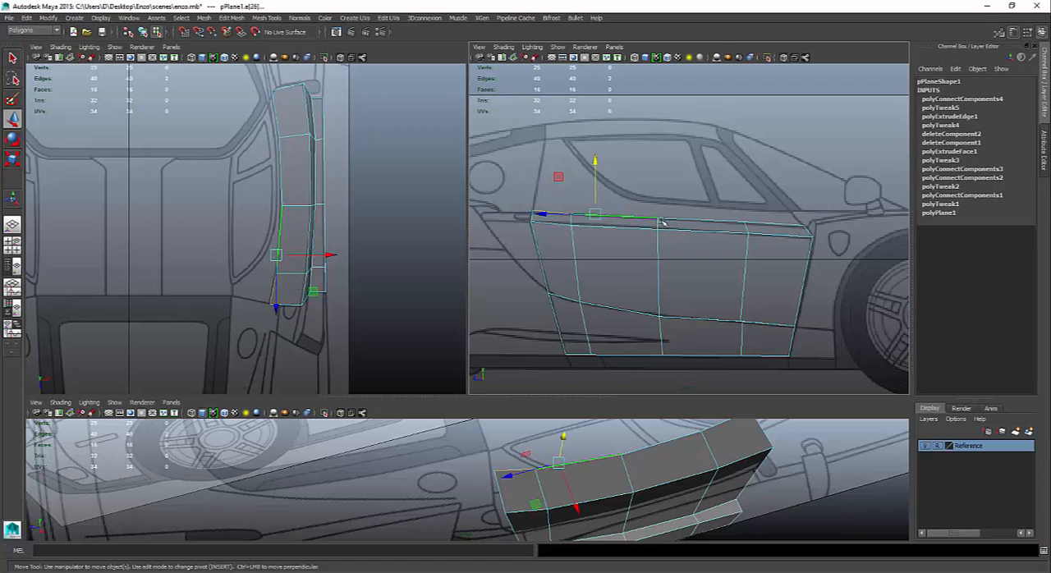
left_click(702, 226, "shift")
left_click(776, 230, "shift")
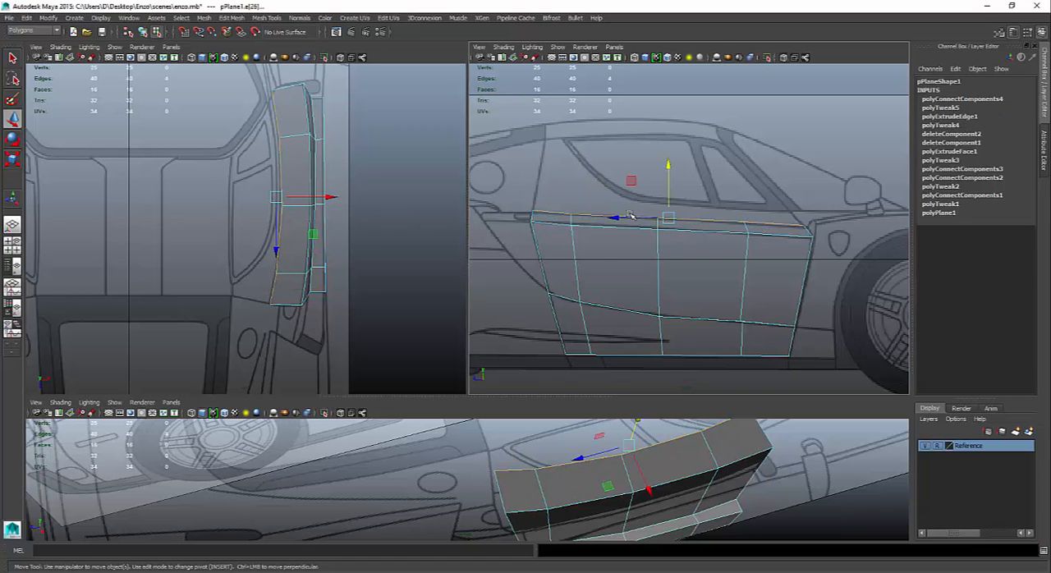
right_click_drag(629, 215, 627, 238, "shift")
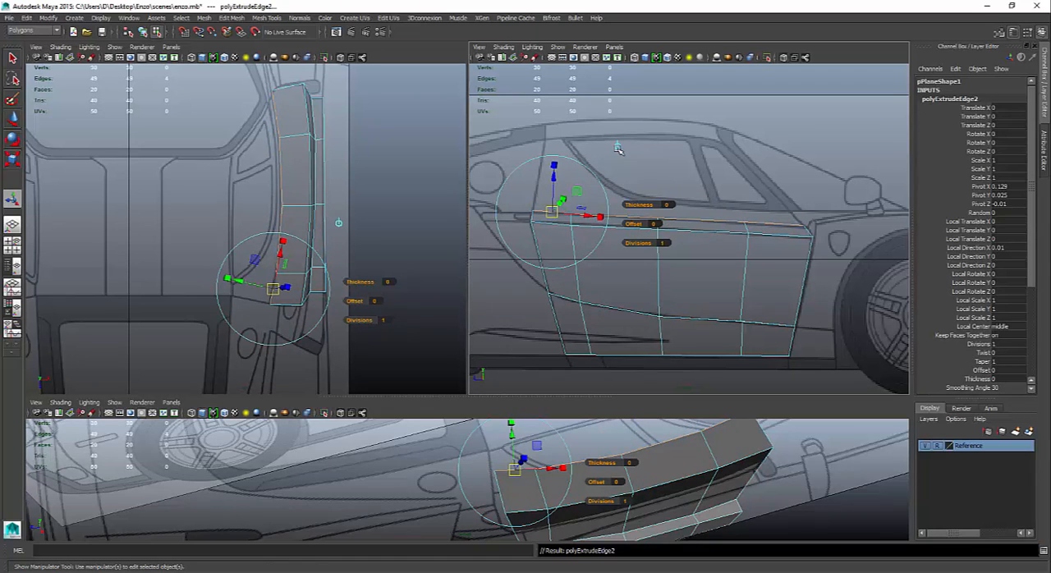
left_click_drag(667, 176, 662, 96)
- Move the rear top vertex of the window section onto the rear door line, at about Y 0.079, Z 0.077
scroll(709, 194, "down", 8)
middle_click_drag(710, 195, 711, 283, "alt")
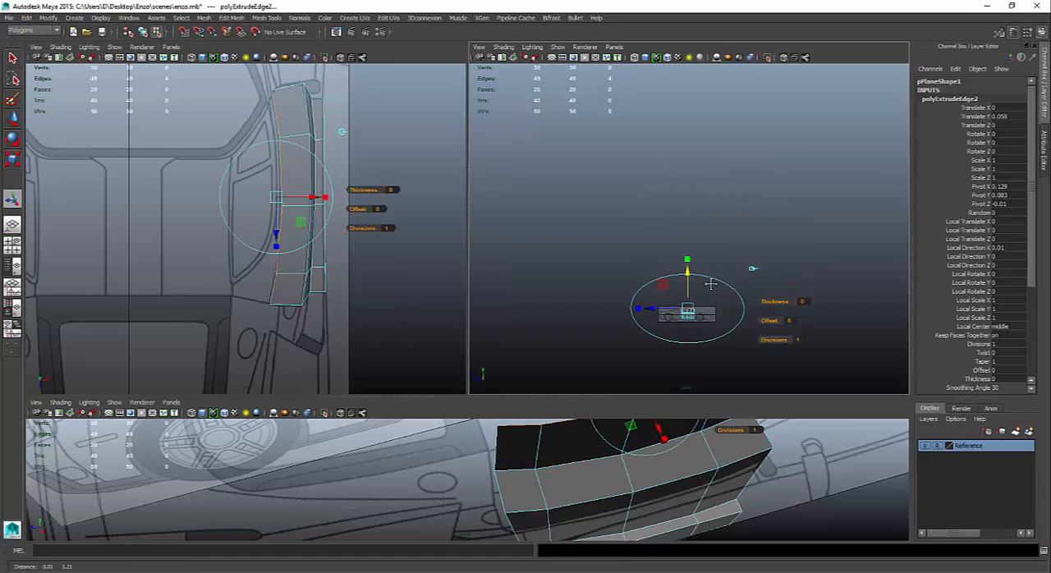
right_click_drag(553, 241, 795, 352, "alt")
middle_click_drag(724, 277, 693, 91, "alt")
middle_click_drag(648, 353, 633, 226, "alt")
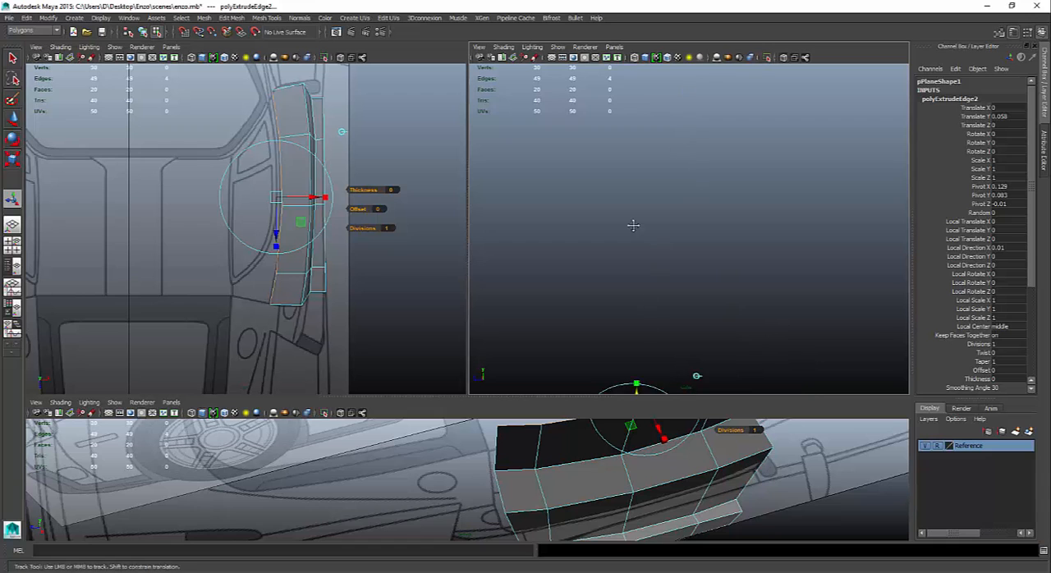
key("f")
key("f")
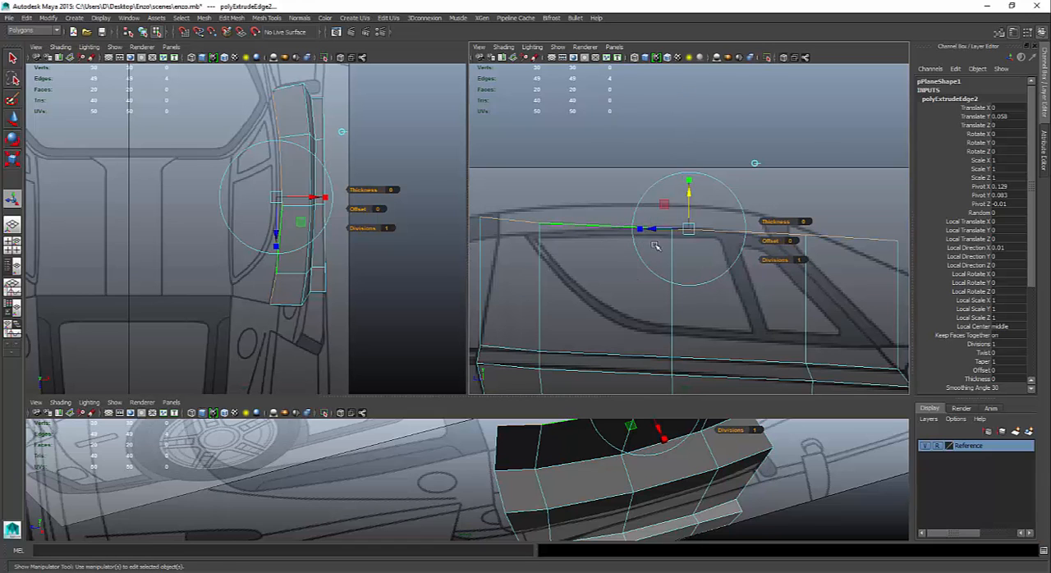
right_click_drag(636, 234, 565, 228, "alt")
left_click_drag(576, 211, 598, 243)
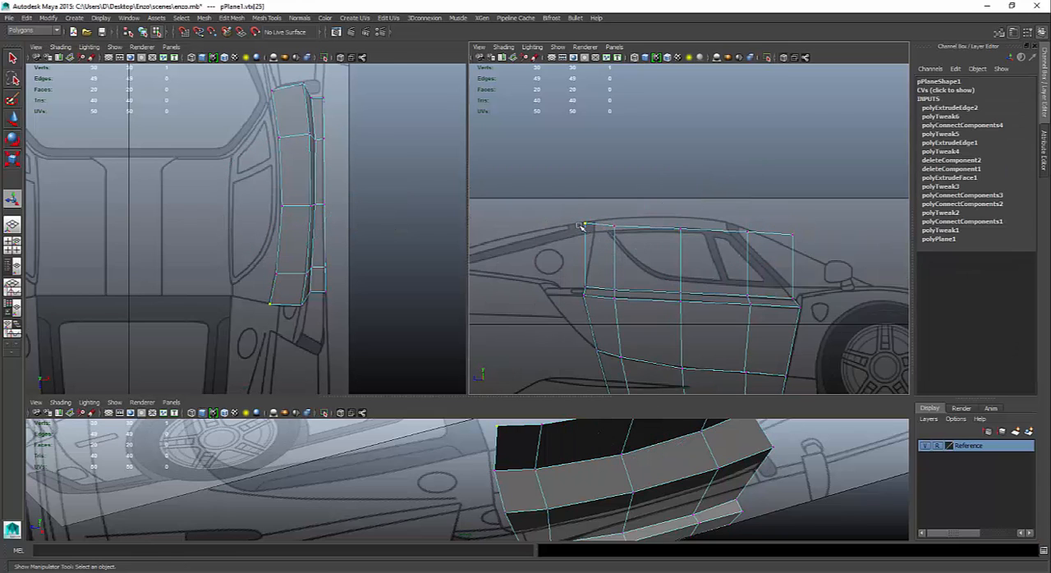
key("w")
middle_click_drag(549, 183, 555, 195)
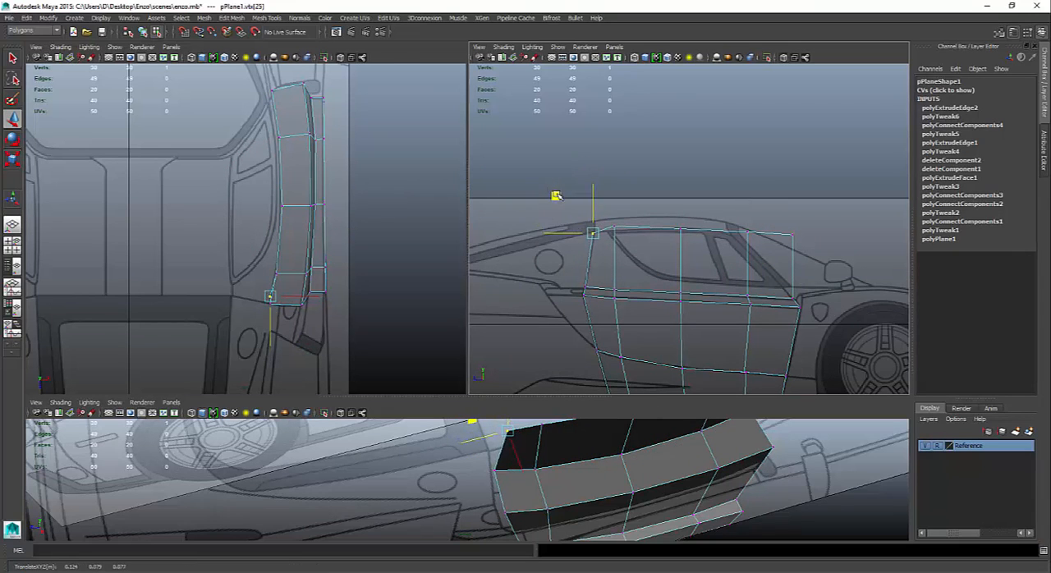
left_click_drag(556, 196, 557, 197)
- Adjust the heights of the window section's middle top vertices along Y to follow the door's upper outline on the side blueprint
left_click_drag(635, 248, 613, 176)
left_click(682, 226)
left_click_drag(681, 176, 681, 176)
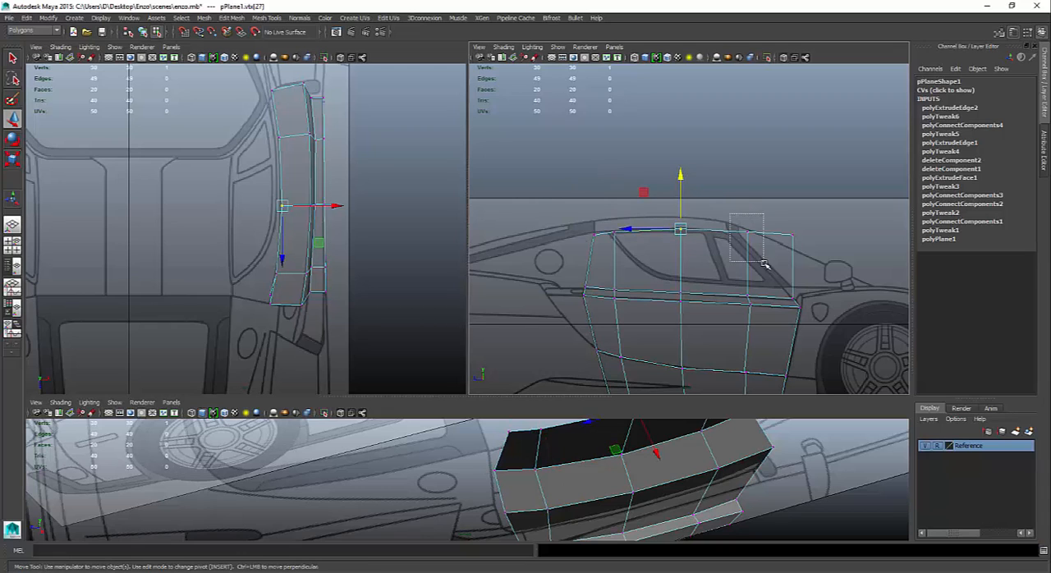
left_click(747, 233)
mouse_move(747, 181)
left_mouse_down()
mouse_move(748, 190)
mouse_move(747, 181)
left_mouse_up()
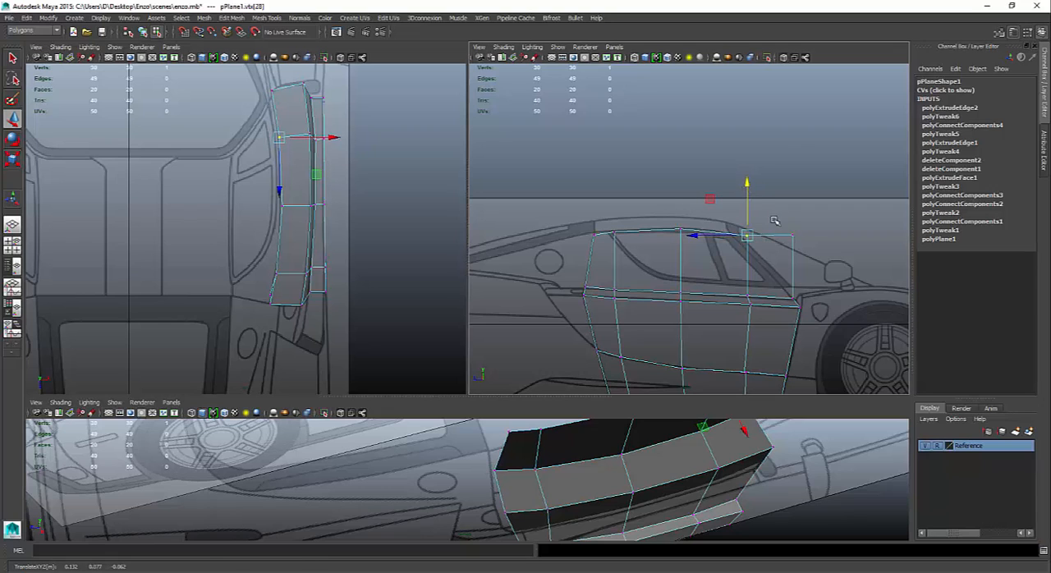
- Move the front top vertex back onto the windshield pillar line and the vertex behind it to about Y 0.080, Z -0.042
left_click(792, 235)
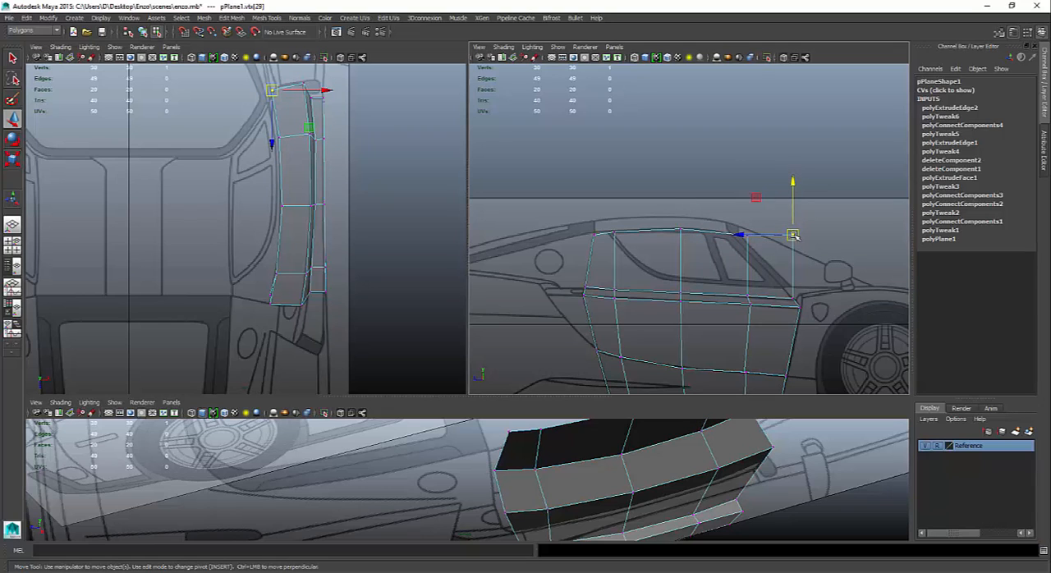
left_click_drag(792, 235, 765, 264)
mouse_move(731, 228)
left_mouse_down()
mouse_move(747, 247)
mouse_move(735, 229)
left_mouse_up()
left_click_drag(695, 188, 724, 232)
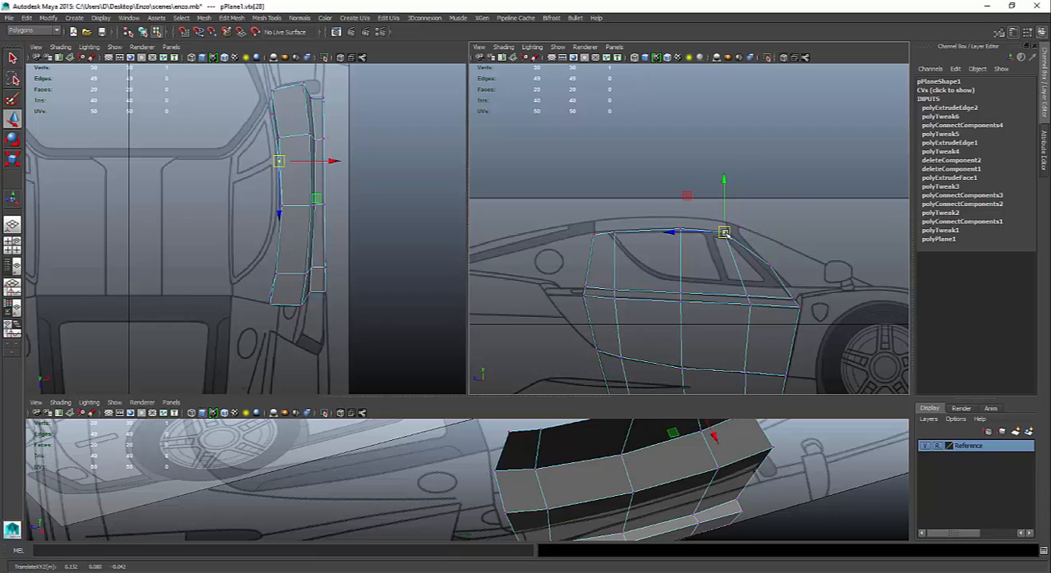
- Shift the two beltline vertices of the front cross-section rearward along Z and move the front top vertex to about Y 0.072, Z -0.057
left_click_drag(724, 269, 772, 321)
left_click_drag(700, 300, 692, 300)
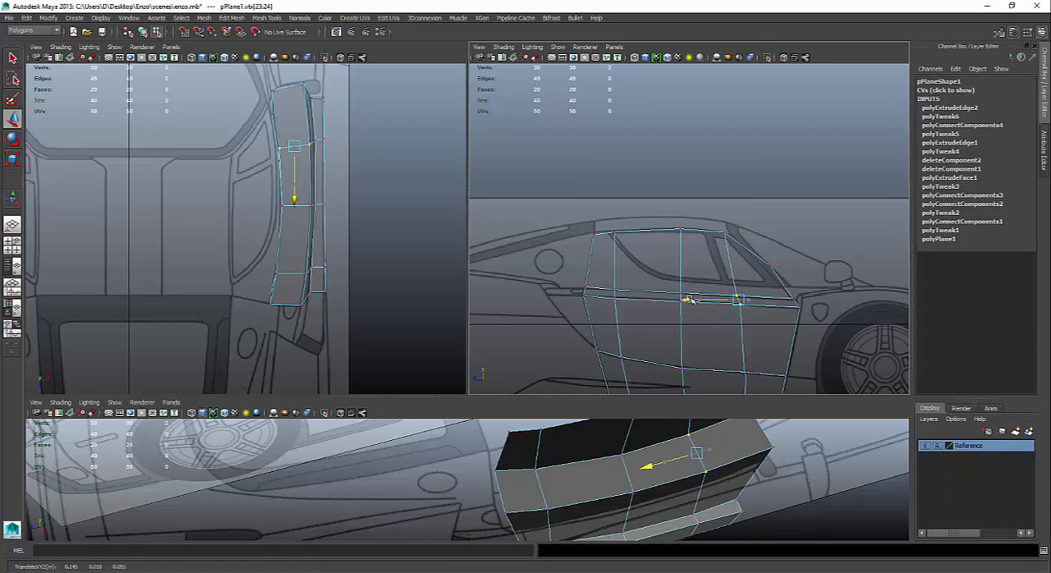
left_click(768, 257)
left_click_drag(777, 261, 739, 240)
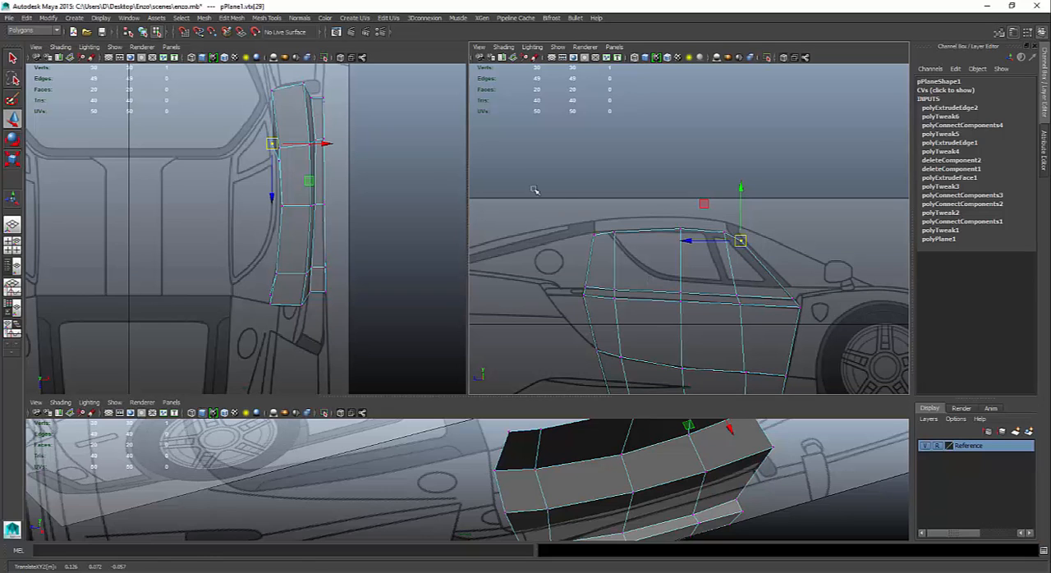
- Move the five top vertices inward along X and align each of them with the roof edge on the top blueprint
left_click_drag(533, 190, 823, 252)
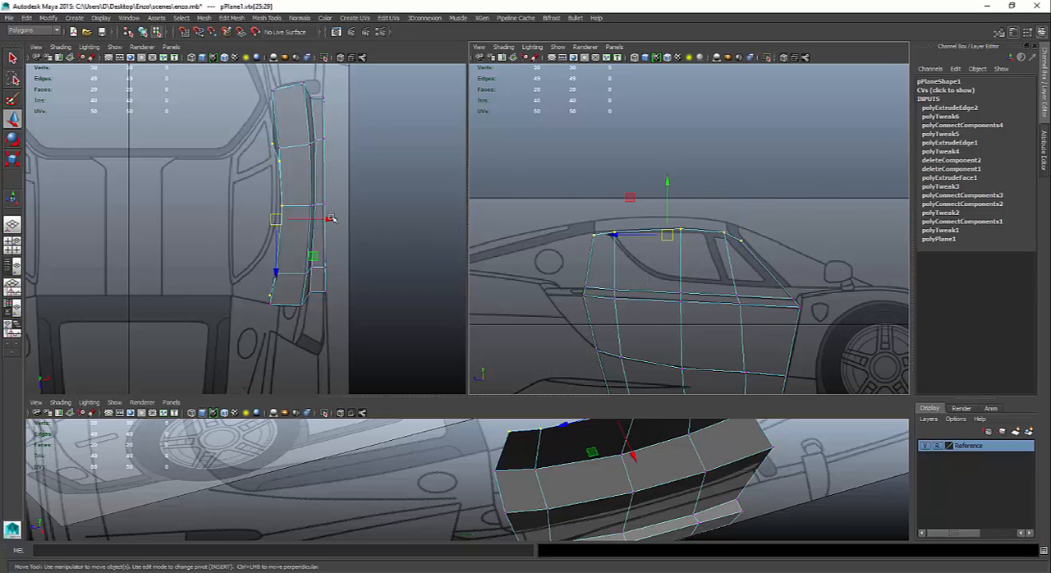
left_click_drag(330, 219, 294, 216)
left_click(238, 273)
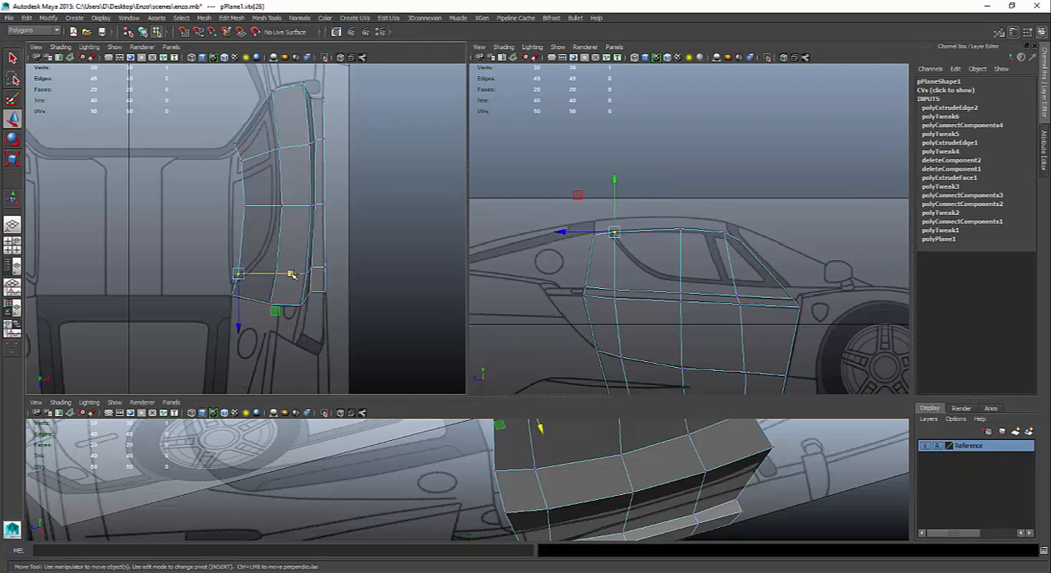
left_click_drag(291, 274, 283, 270)
left_click_drag(204, 195, 287, 205)
left_click(241, 161)
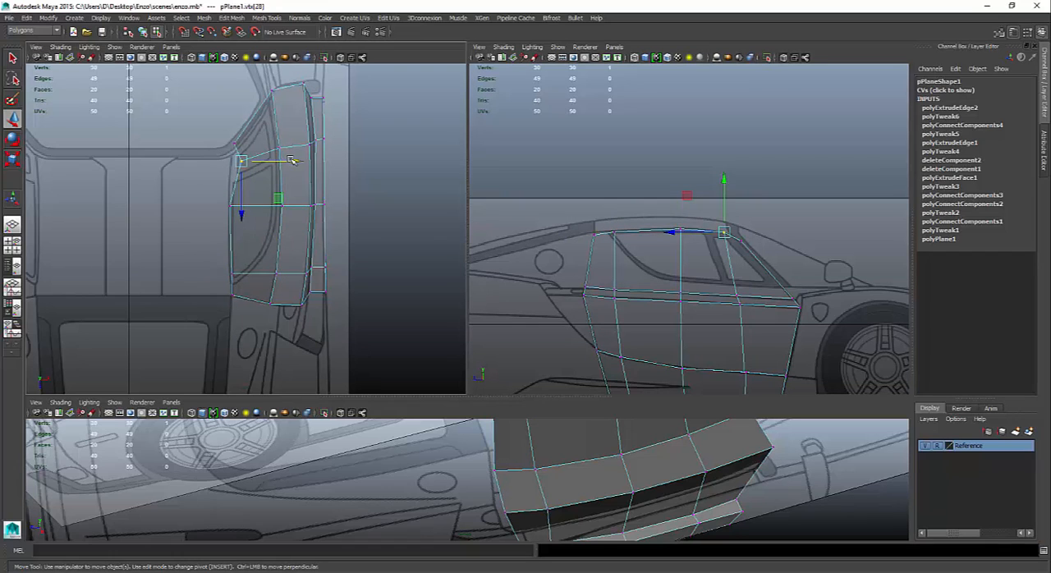
left_click_drag(292, 160, 278, 143)
left_click(233, 144)
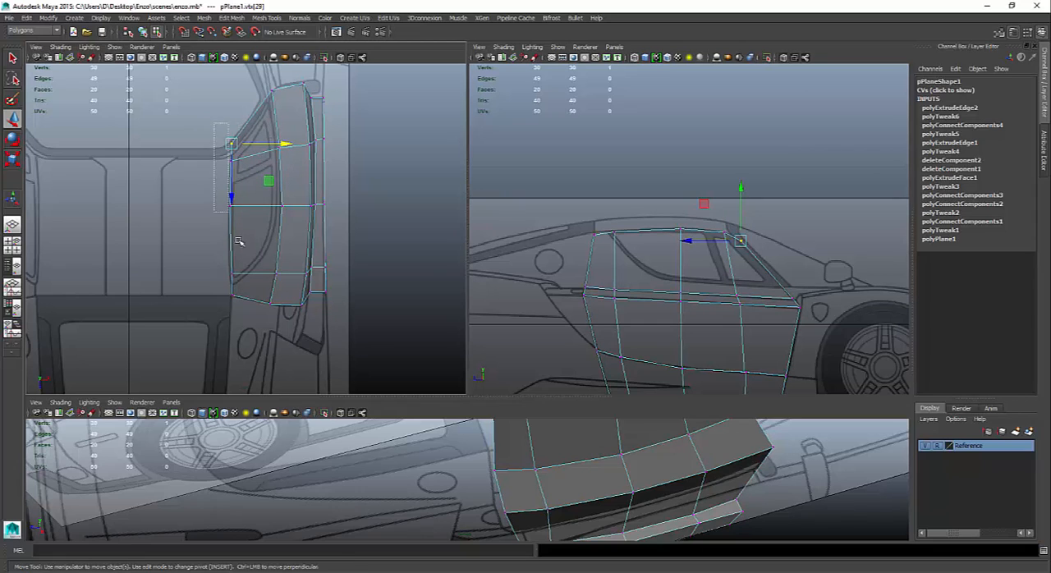
- Select the five top vertices and scale them flat along X into a straight roof edge
left_click_drag(214, 124, 255, 338)
key("r")
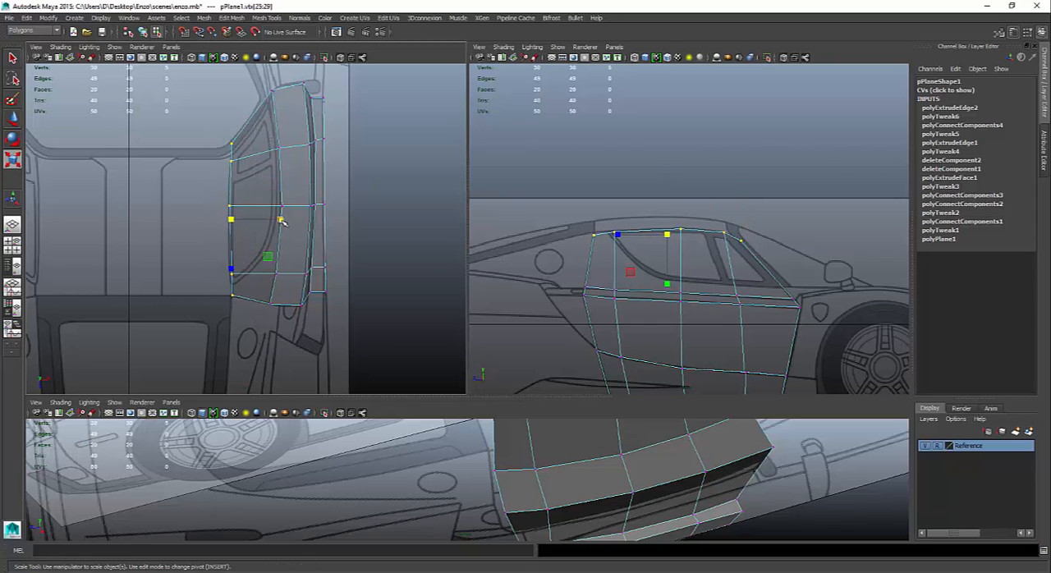
left_click_drag(280, 221, 234, 223)
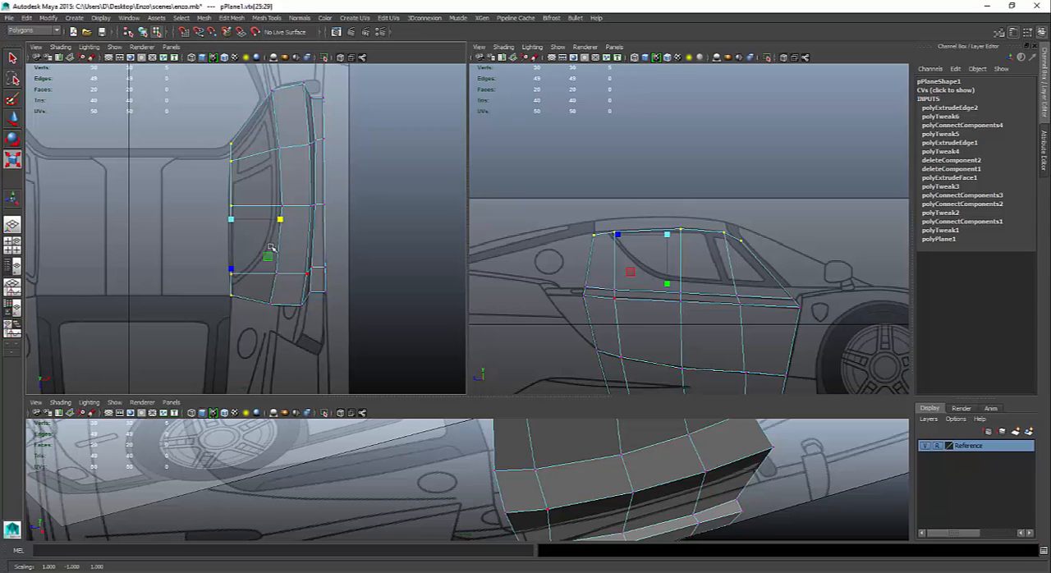
- Extrude the four roof edges inward across the roof, with an X translation of about -0.06
right_click_drag(243, 191, 233, 158)
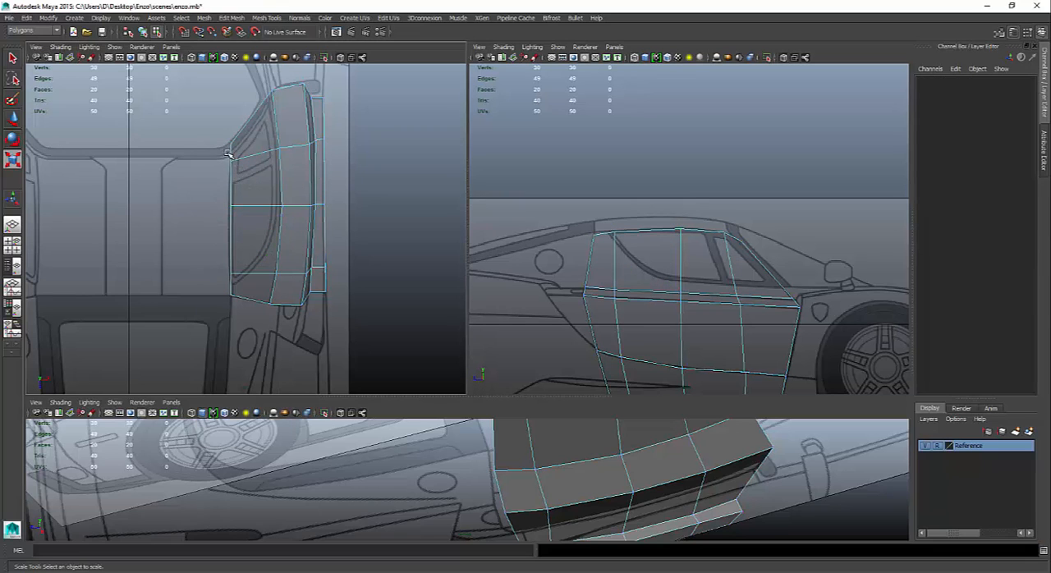
left_click(230, 154)
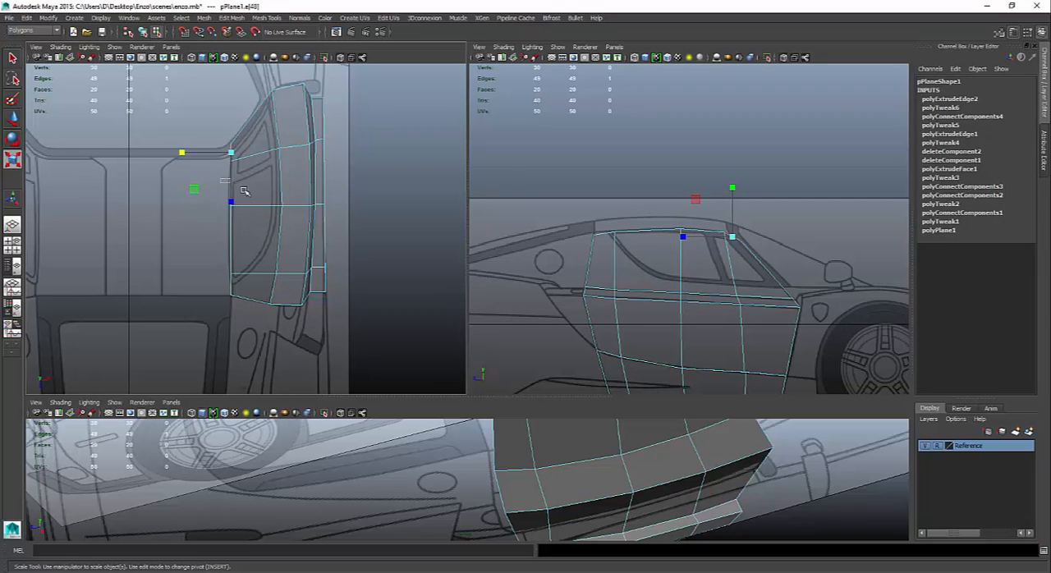
left_click(231, 246)
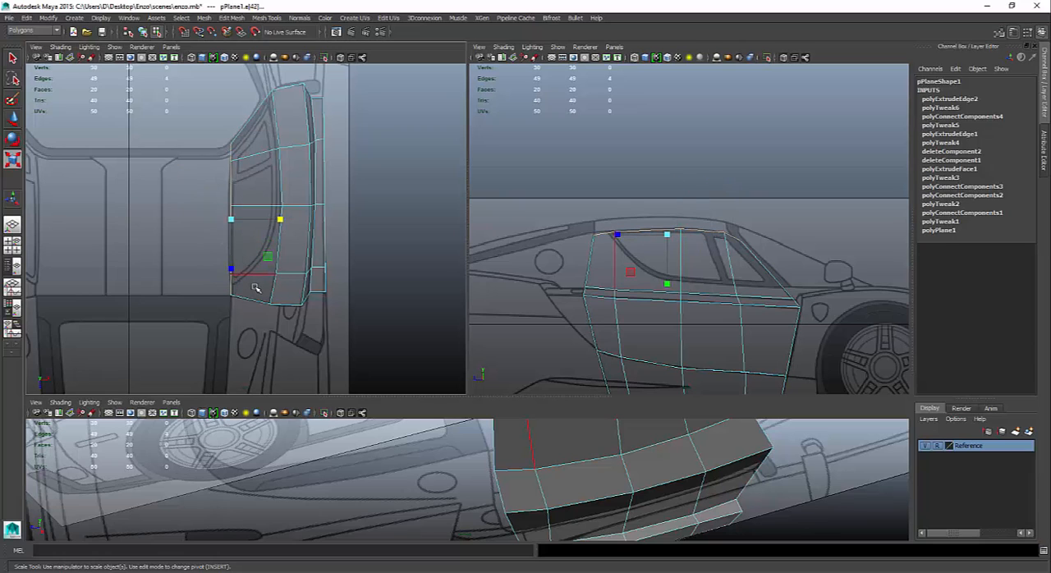
right_click(254, 283, "shift")
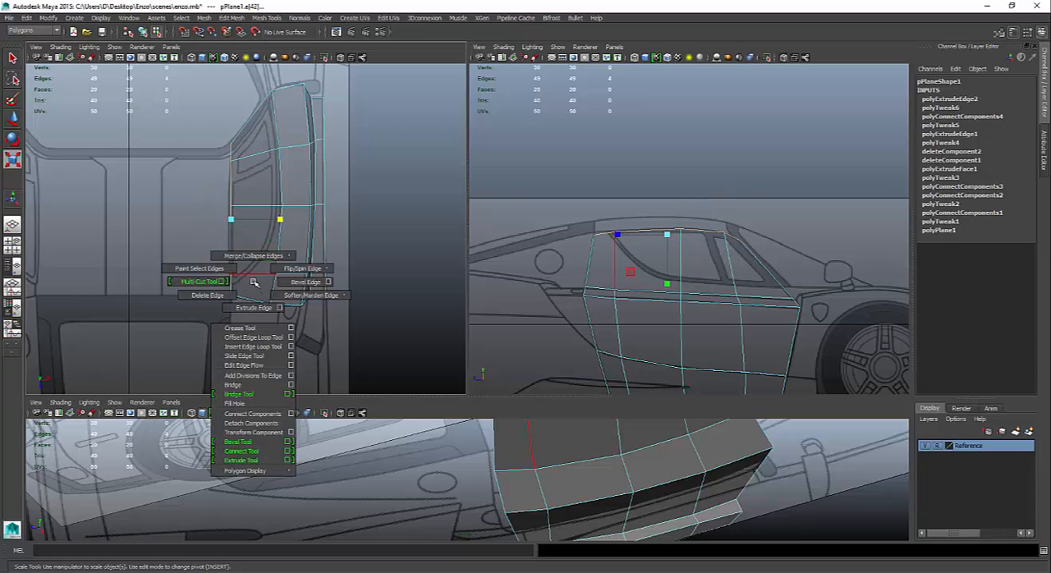
key("ctrl+e")
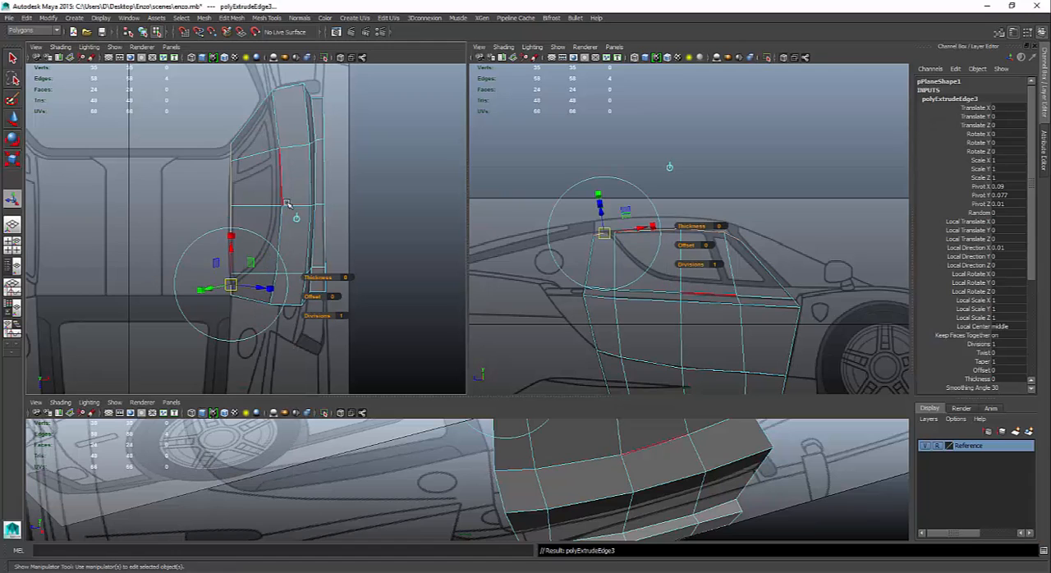
left_click(293, 206)
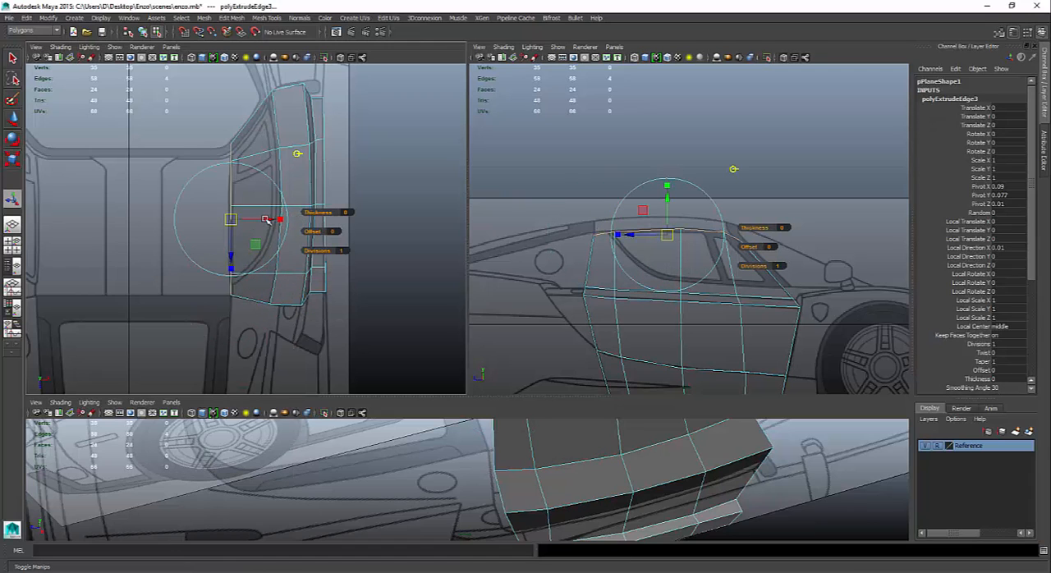
left_click_drag(269, 220, 200, 212)
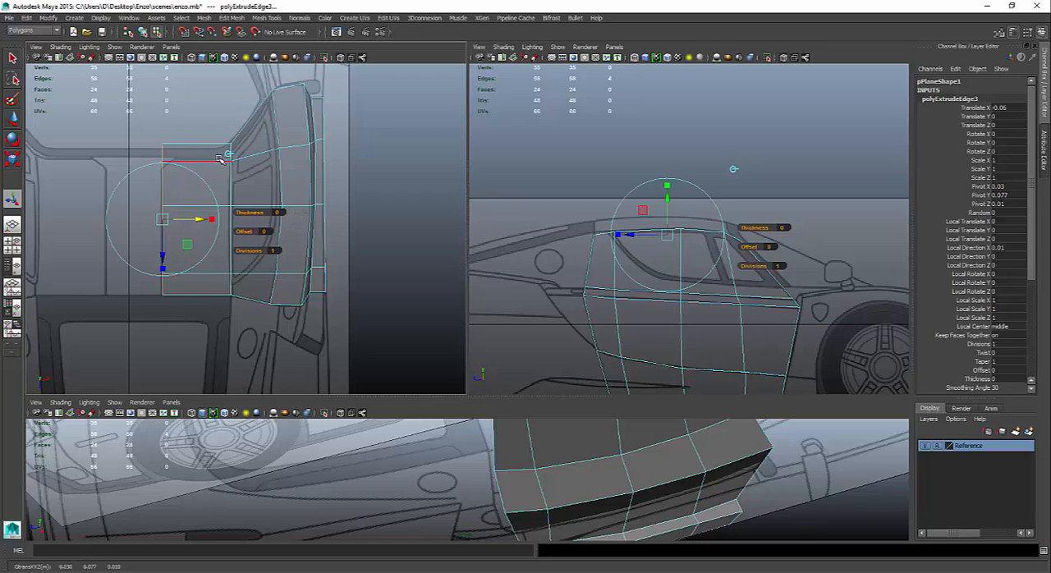
- Move the extrusion's two front inner vertices rearward to about Z -0.035 and -0.043, shifting the foremost one outward along X to fit the roof cutout
right_click_drag(218, 160, 185, 160)
left_click(163, 156)
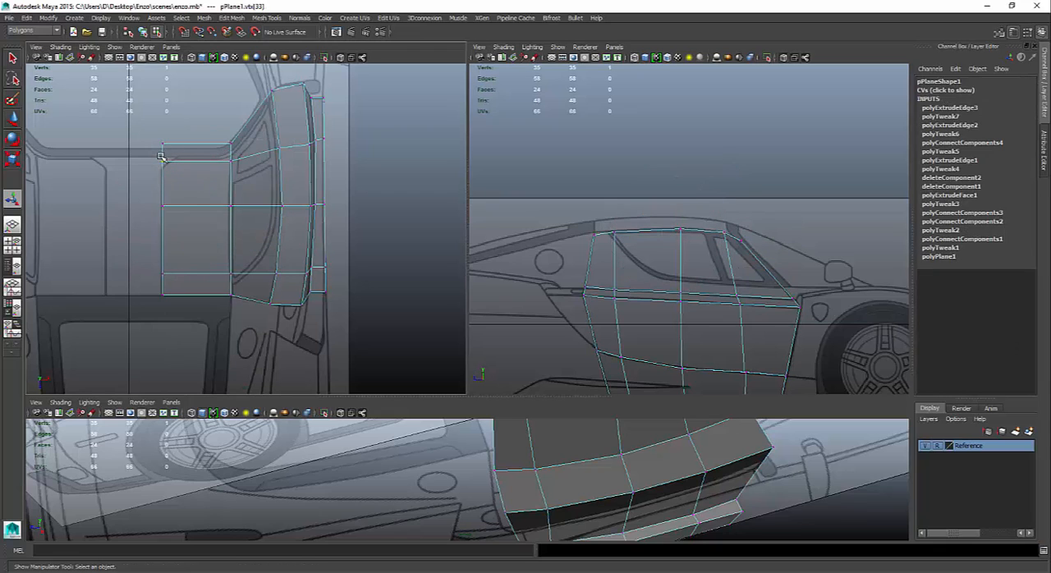
key("w")
left_click_drag(163, 206, 163, 228)
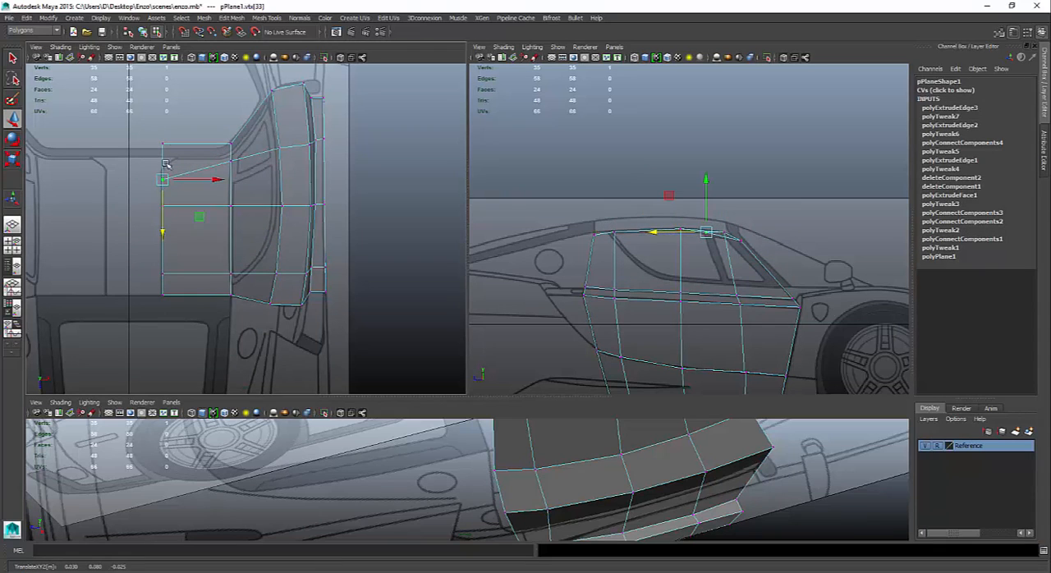
left_click_drag(156, 117, 195, 157)
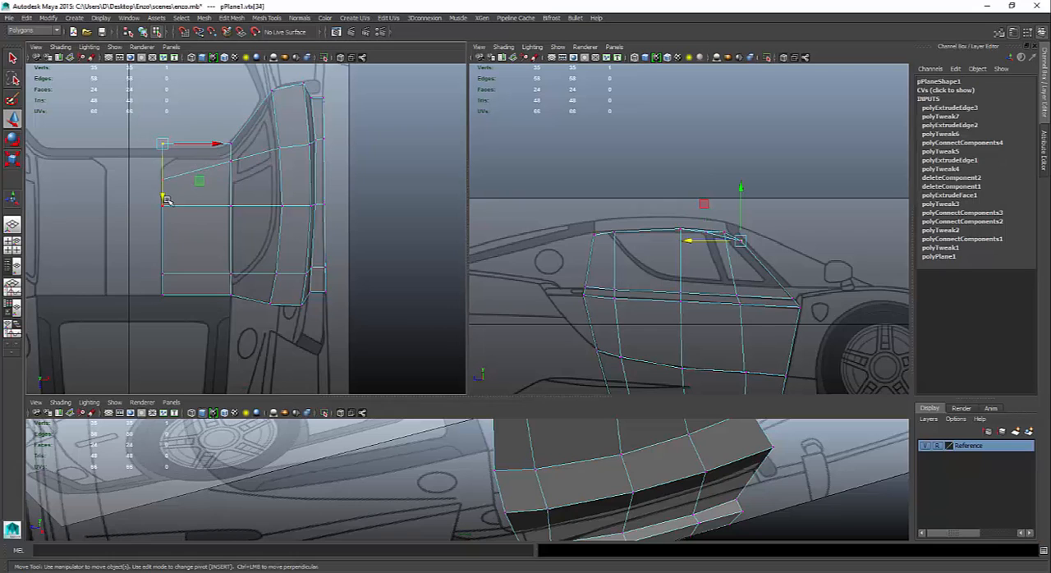
left_click_drag(165, 200, 164, 211)
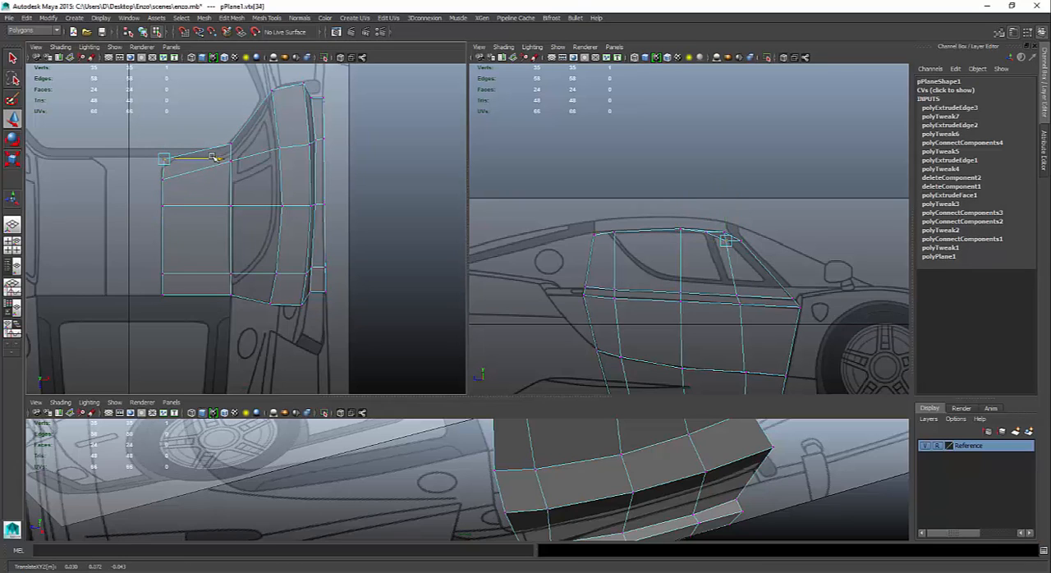
left_click_drag(215, 157, 226, 158)
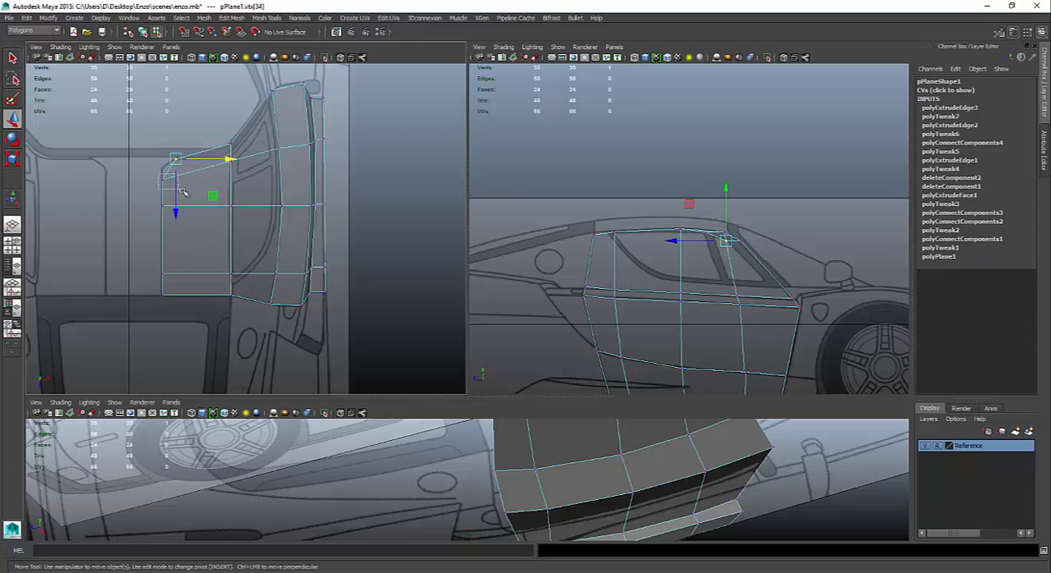
left_click_drag(180, 190, 183, 193)
left_click_drag(163, 232, 163, 224)
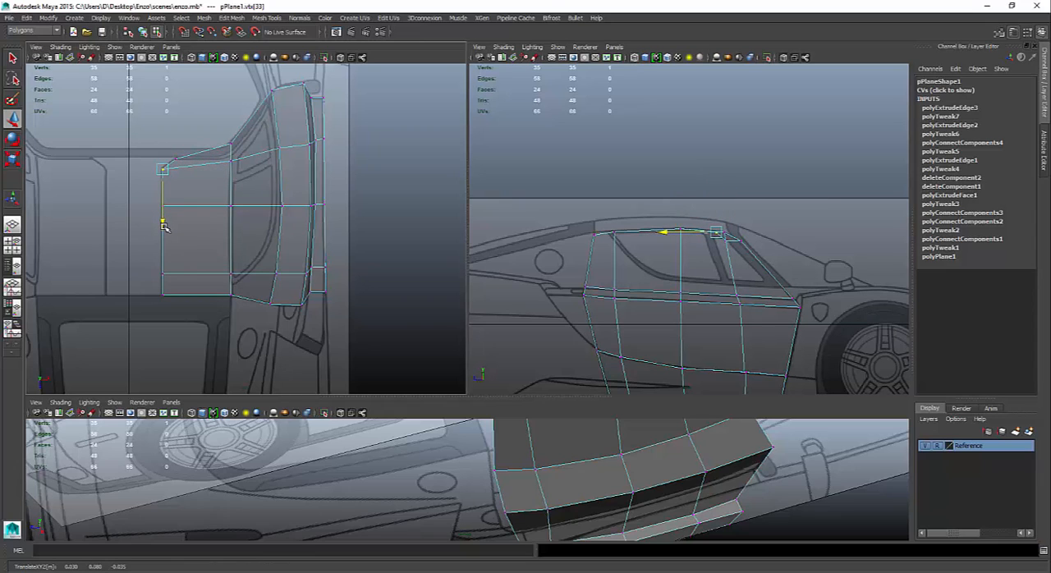
- Select the five inner roof vertices and raise them to about Y 0.089, onto the roofline of the side blueprint
left_click_drag(142, 287, 169, 302)
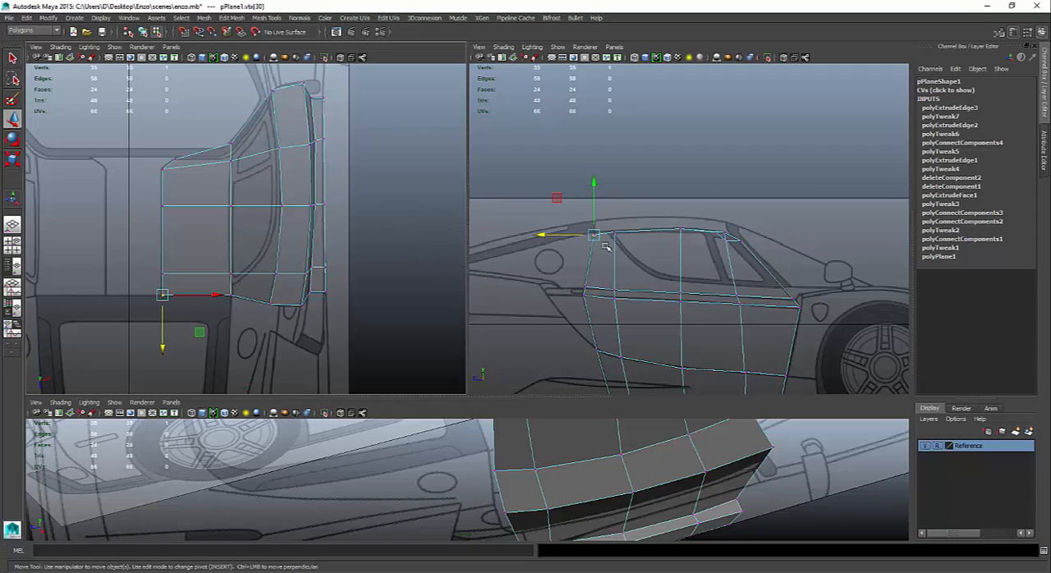
left_click_drag(139, 156, 222, 329)
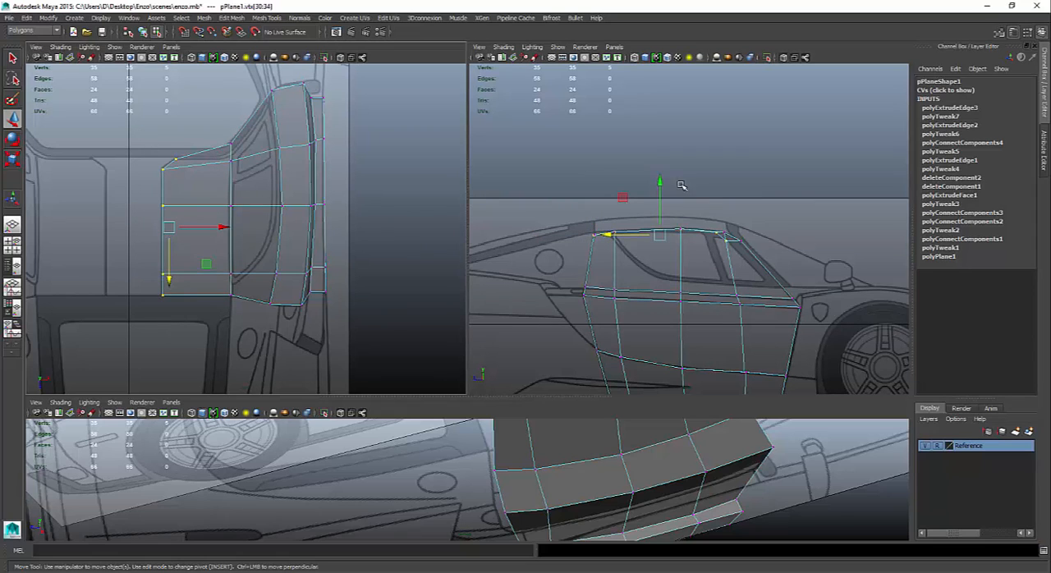
left_click_drag(661, 182, 661, 169)
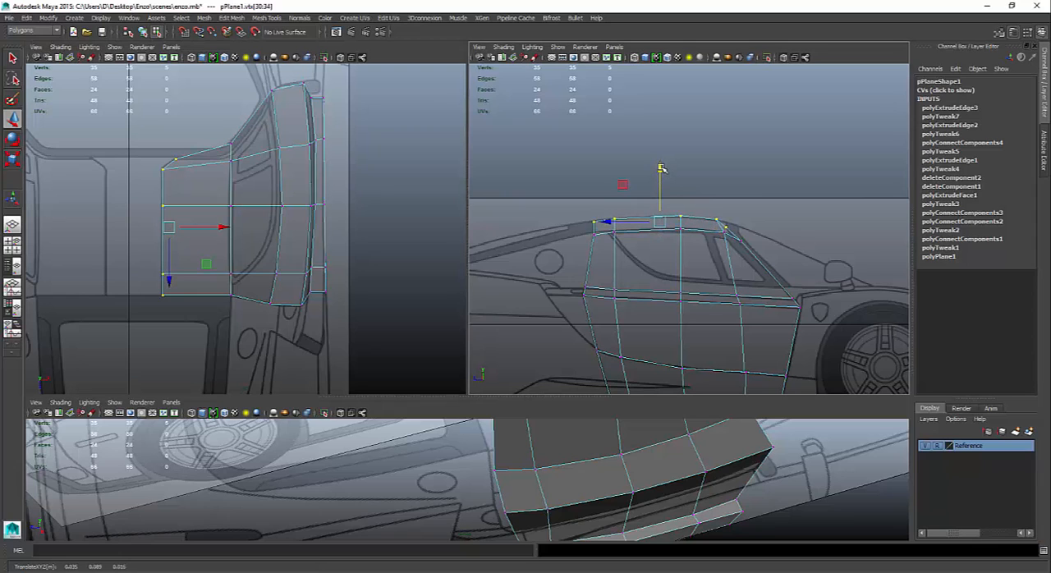
- Raise the two rear inner roof vertices to about Y 0.092 and lift the foremost inner vertex onto the side blueprint's roofline
left_click_drag(552, 196, 622, 227)
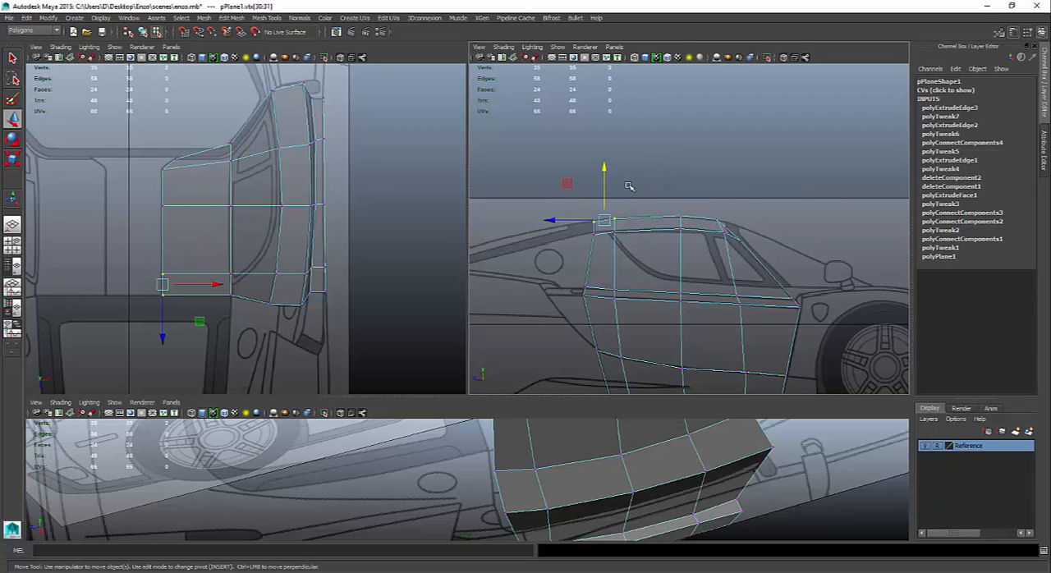
left_click_drag(605, 169, 605, 167)
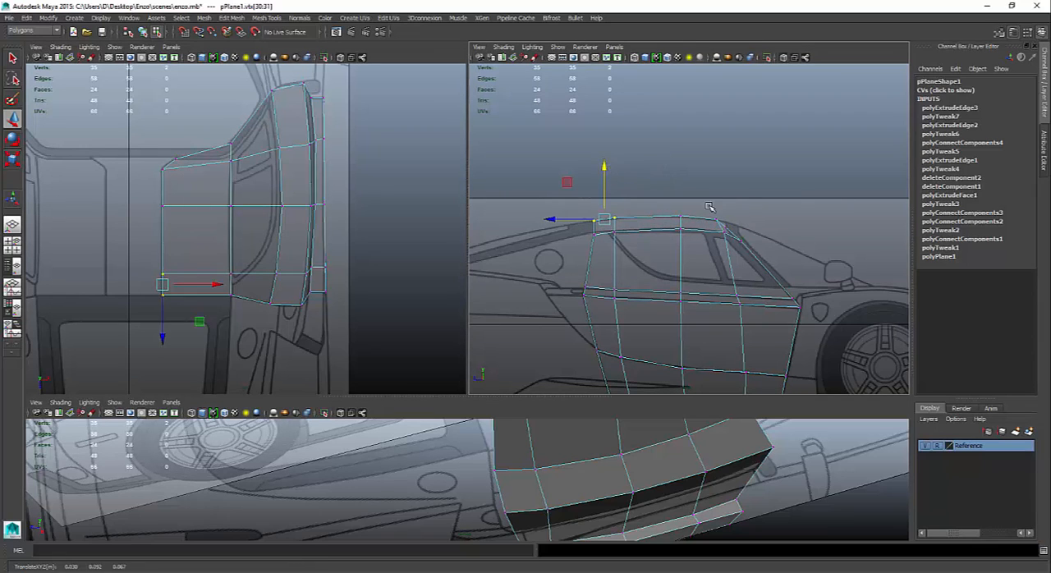
left_click(728, 225)
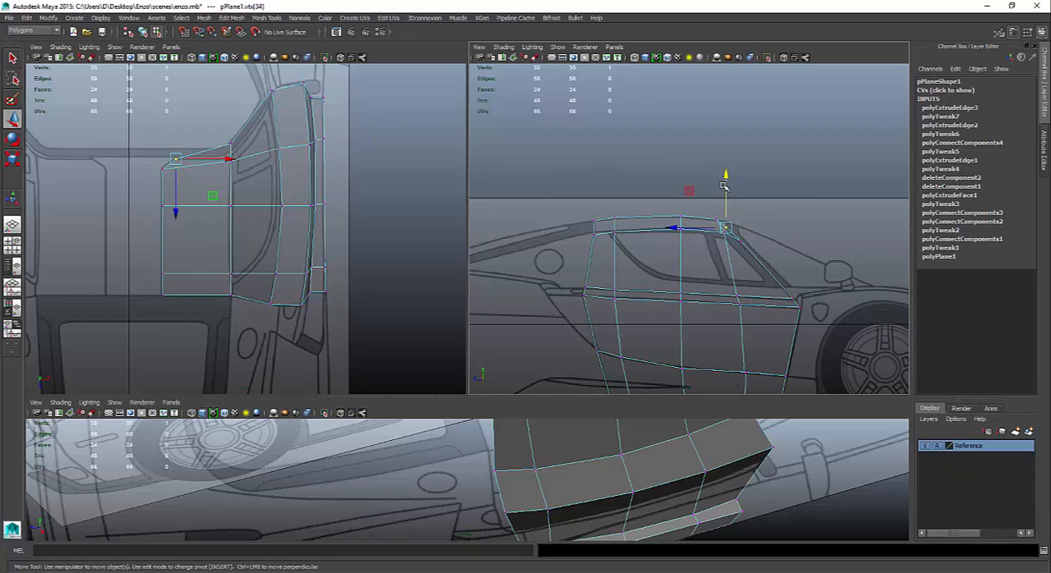
left_click_drag(725, 178, 726, 179)
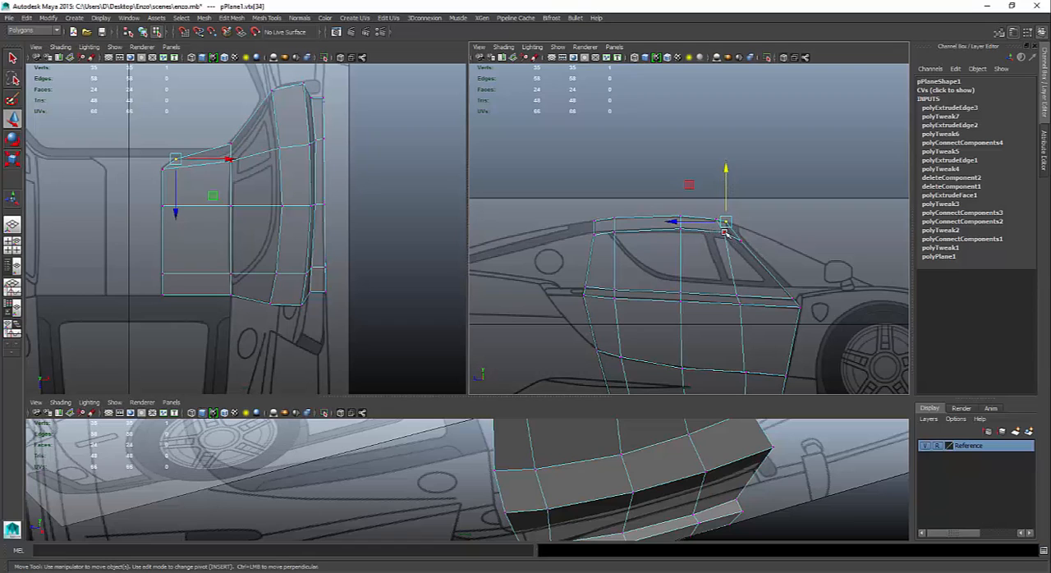
- Reposition the outer roof edge's two front vertices along the window frame, to about Y 0.081, Z -0.030 and Y 0.078, Z -0.047
left_click(723, 232)
left_click_drag(723, 232, 719, 231)
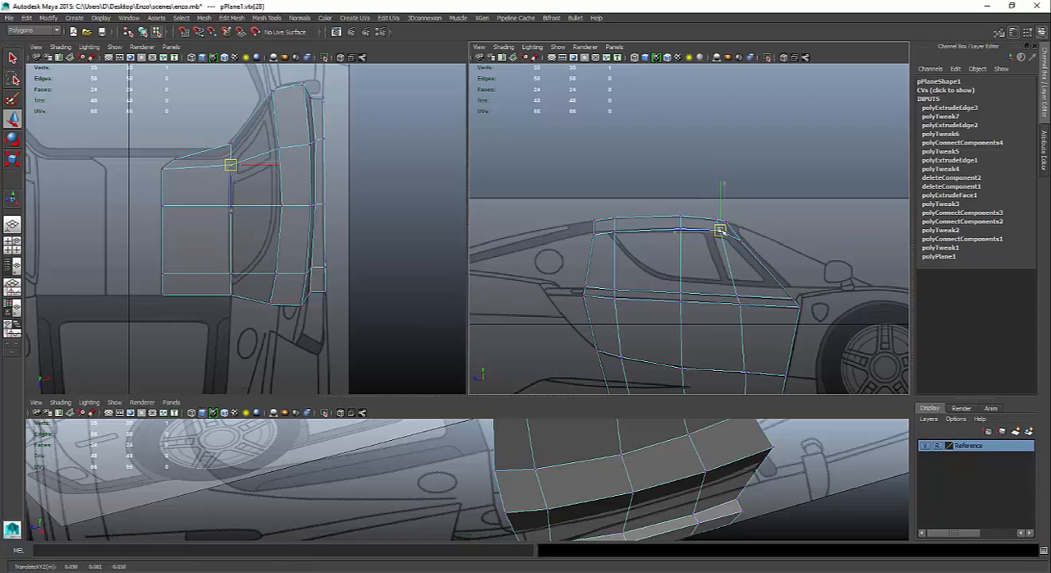
left_click(730, 234)
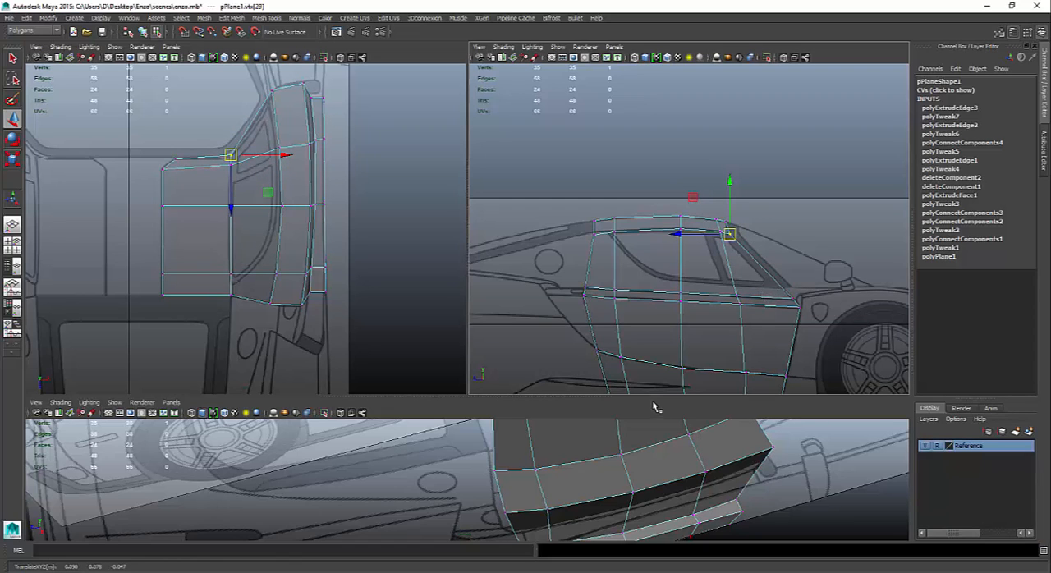
- Hide the Reference layer, switch the mesh to object mode, and examine the door and roof shape in an enlarged perspective view
left_click_drag(654, 404, 665, 196)
mouse_move(679, 358)
left_mouse_down("alt")
mouse_move(515, 297)
mouse_move(670, 346)
left_mouse_up("alt")
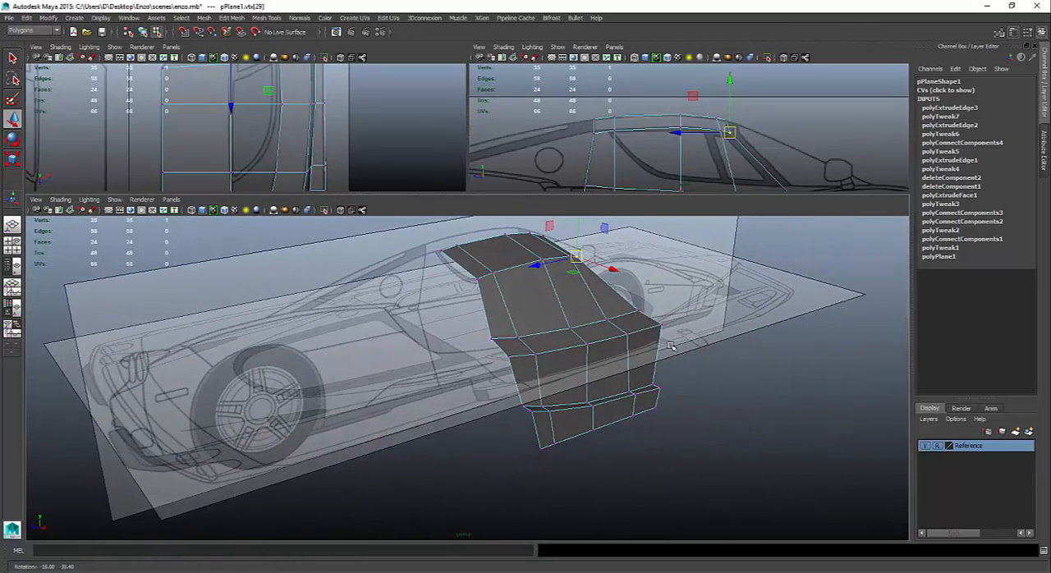
left_click(926, 445)
right_click_drag(557, 314, 560, 379)
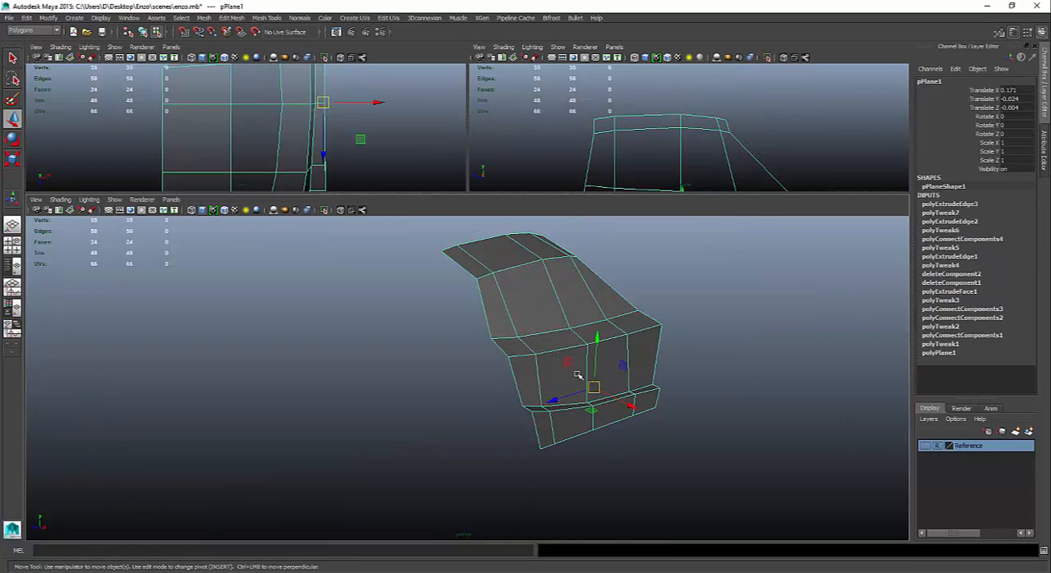
mouse_move(596, 380)
left_mouse_down("alt")
mouse_move(629, 359)
mouse_move(731, 357)
mouse_move(577, 389)
left_mouse_up("alt")
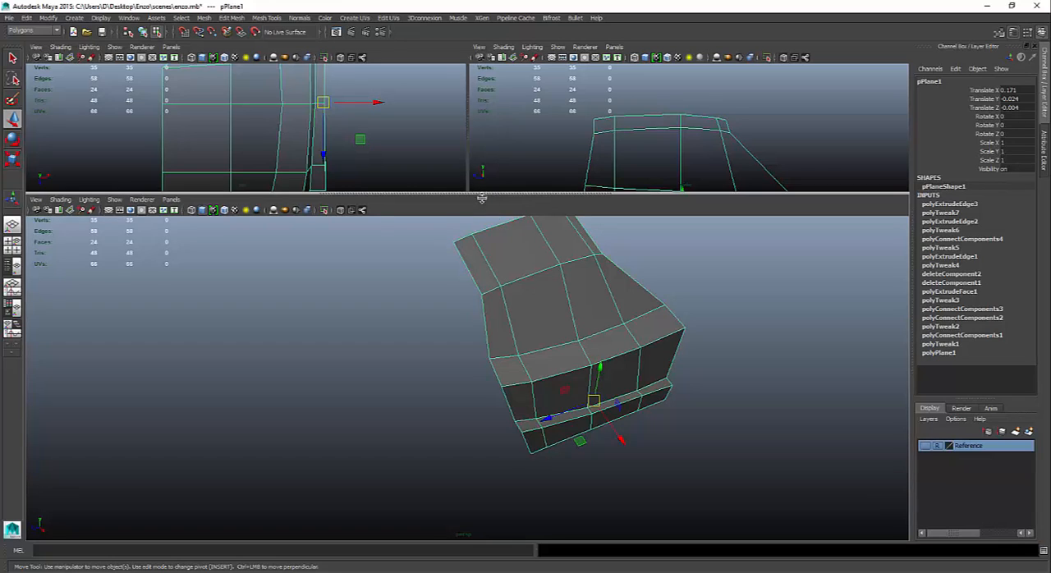
left_click_drag(484, 199, 484, 417)
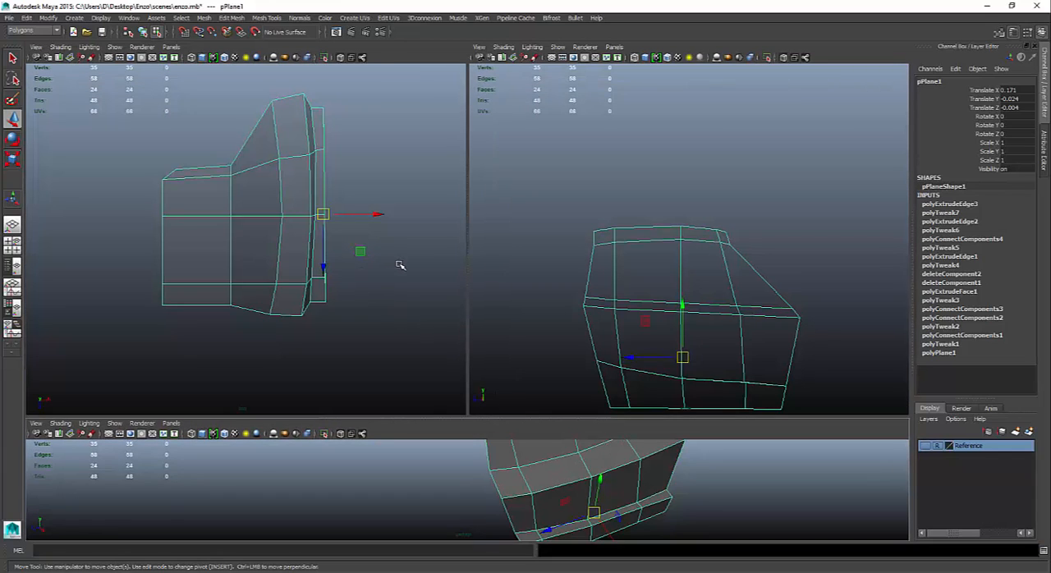